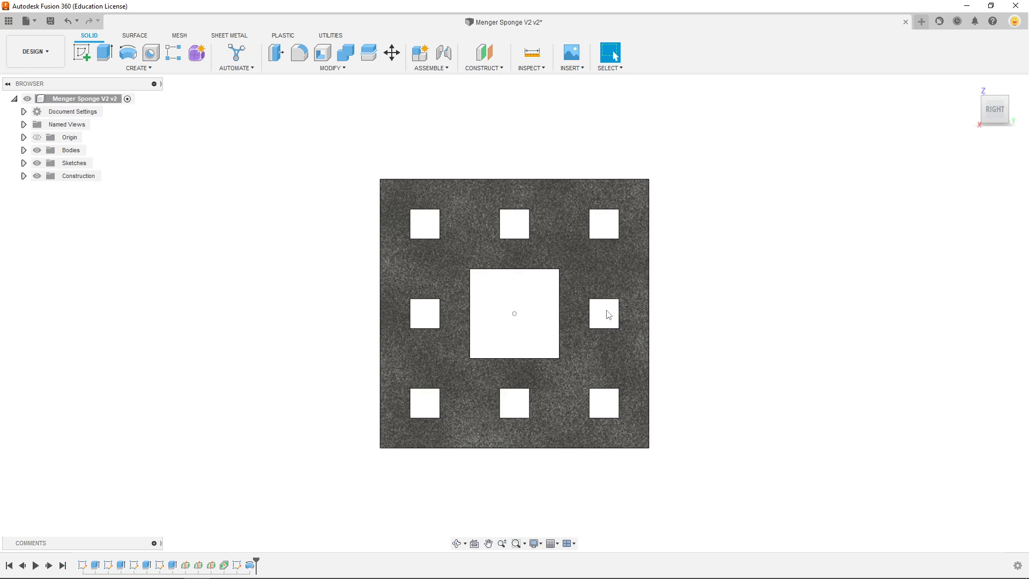
Create a new empty design alongside the finished Menger sponge model.
{"action": "middle_click_drag", "start_coordinate": [298, 253], "coordinate": [335, 289], "text": "shift"}
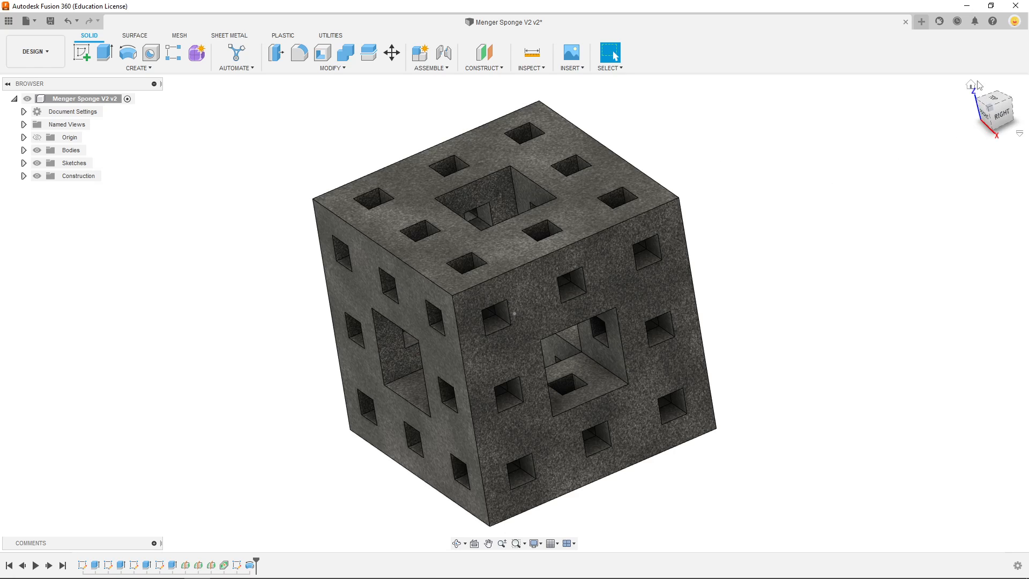
{"action": "left_click", "coordinate": [980, 85]}
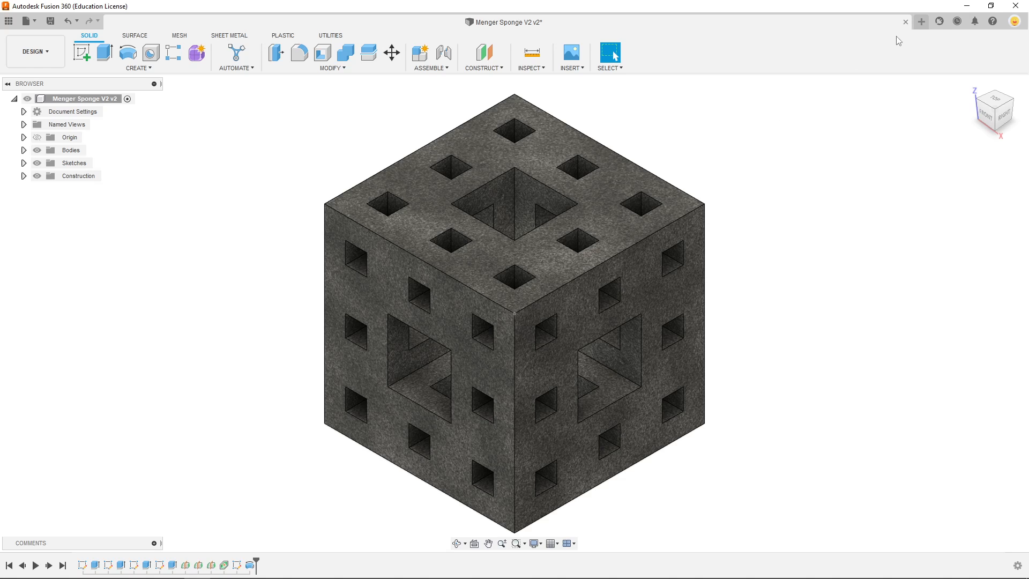
{"action": "left_click", "coordinate": [922, 22]}
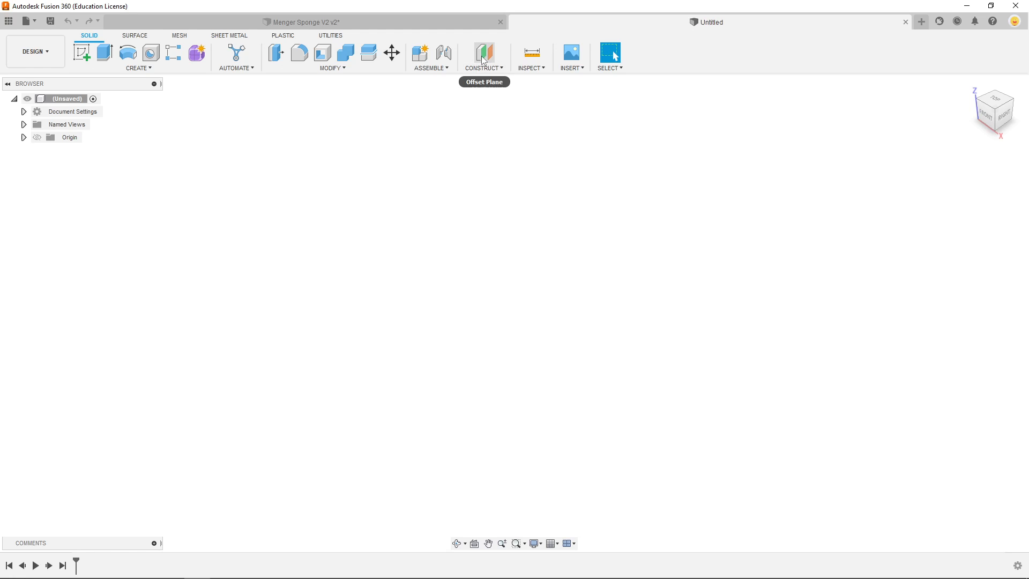
{"action": "left_click", "coordinate": [456, 23]}
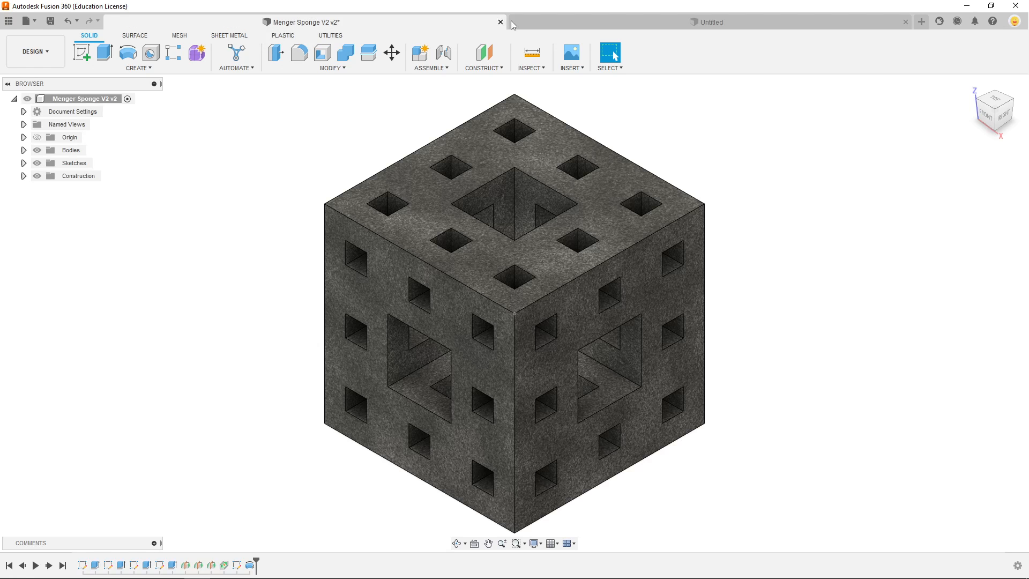
{"action": "left_click", "coordinate": [572, 20]}
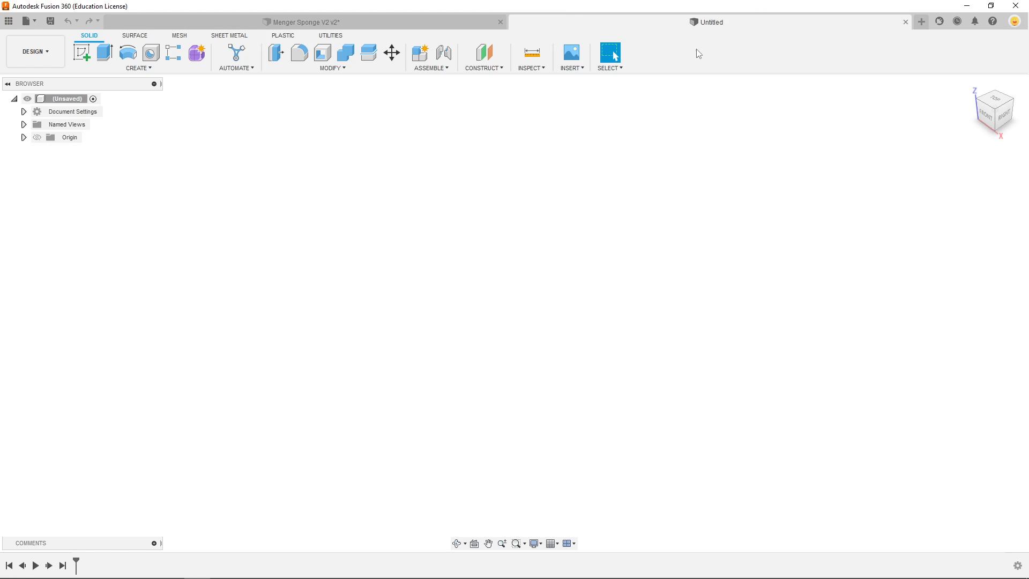
Start a new sketch on the horizontal XY origin plane.
{"action": "left_click", "coordinate": [82, 53]}
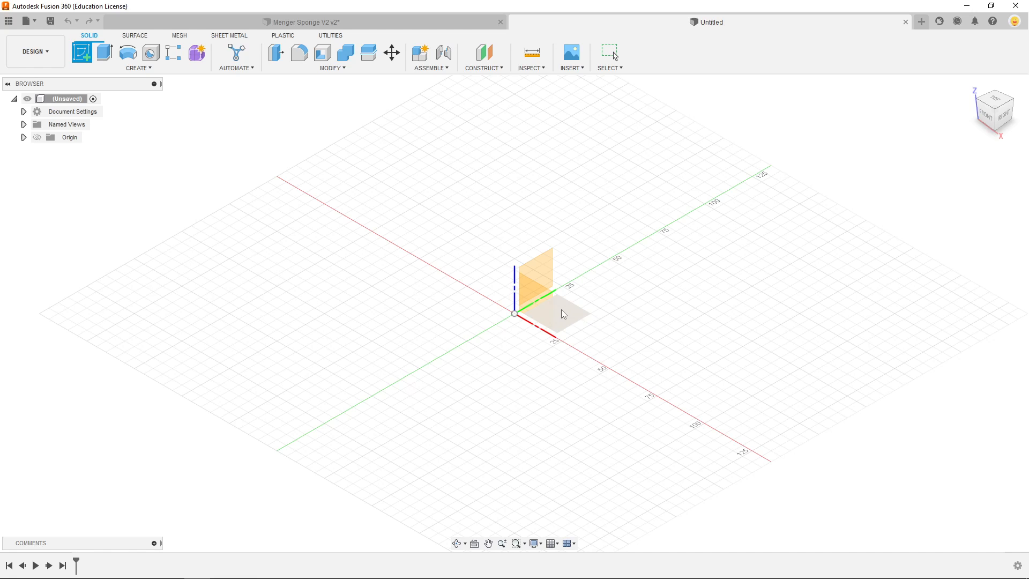
{"action": "left_click", "coordinate": [545, 283]}
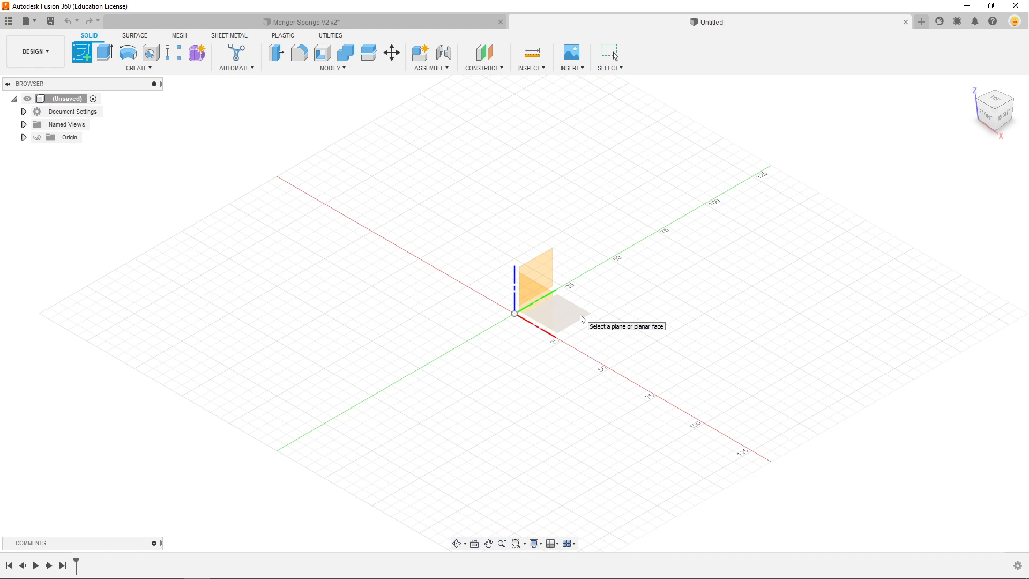
{"action": "left_click", "coordinate": [583, 319]}
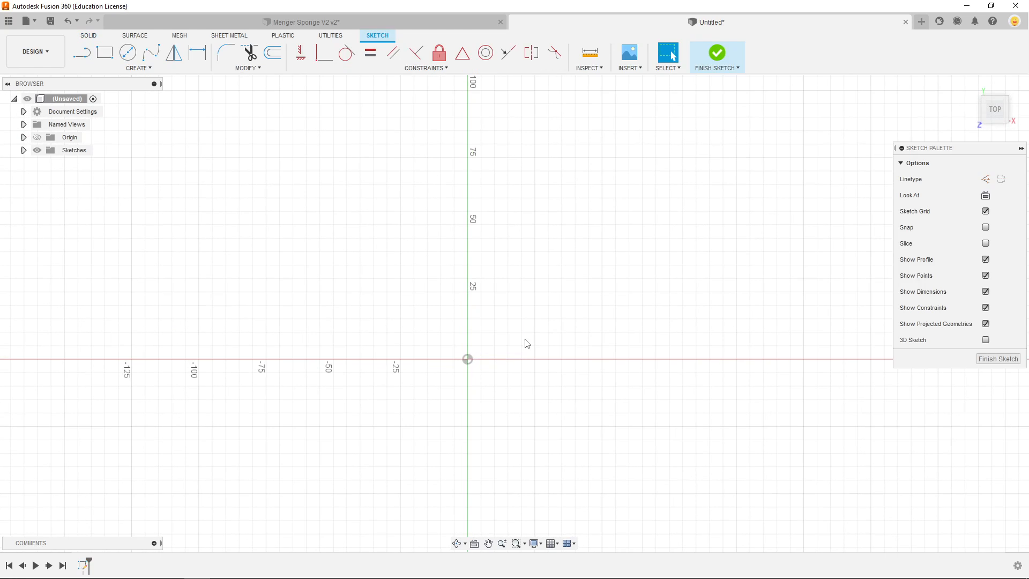
Sketch a two-point rectangle from the origin, 90 mm wide and 90 mm high, in the positive X and Y quadrant.
{"action": "left_click", "coordinate": [104, 52]}
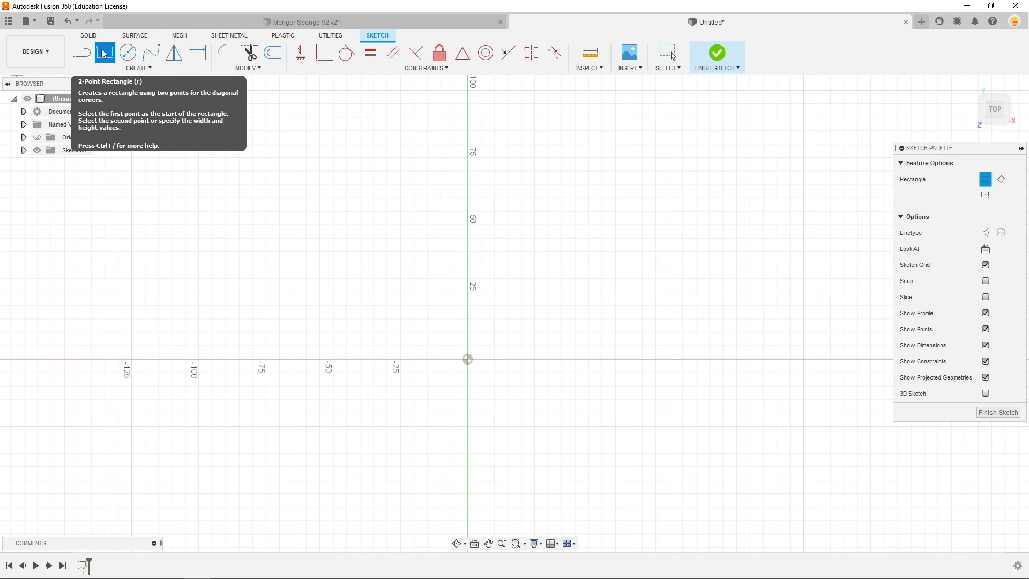
{"action": "left_click", "coordinate": [467, 359]}
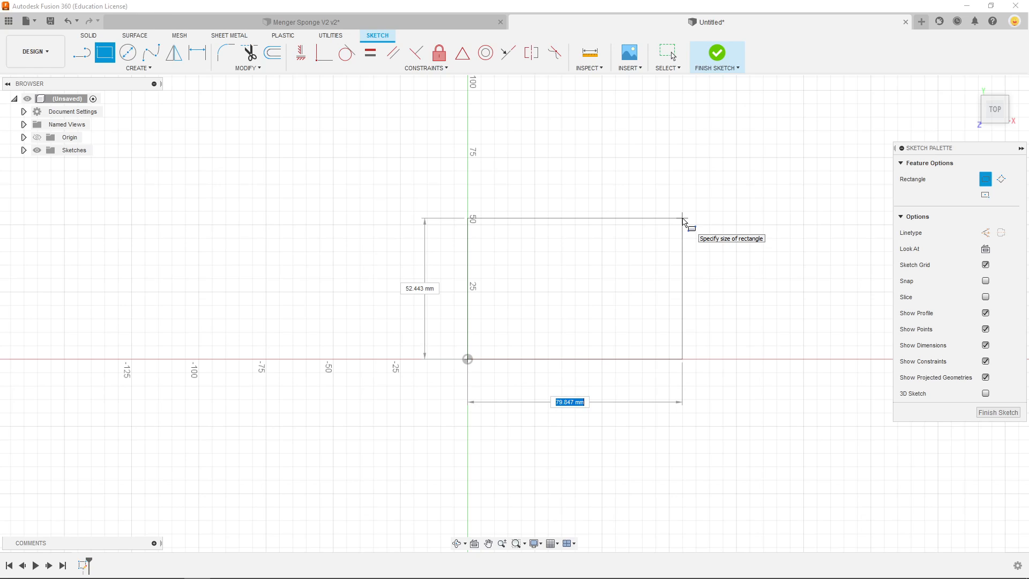
{"action": "type", "text": "90"}
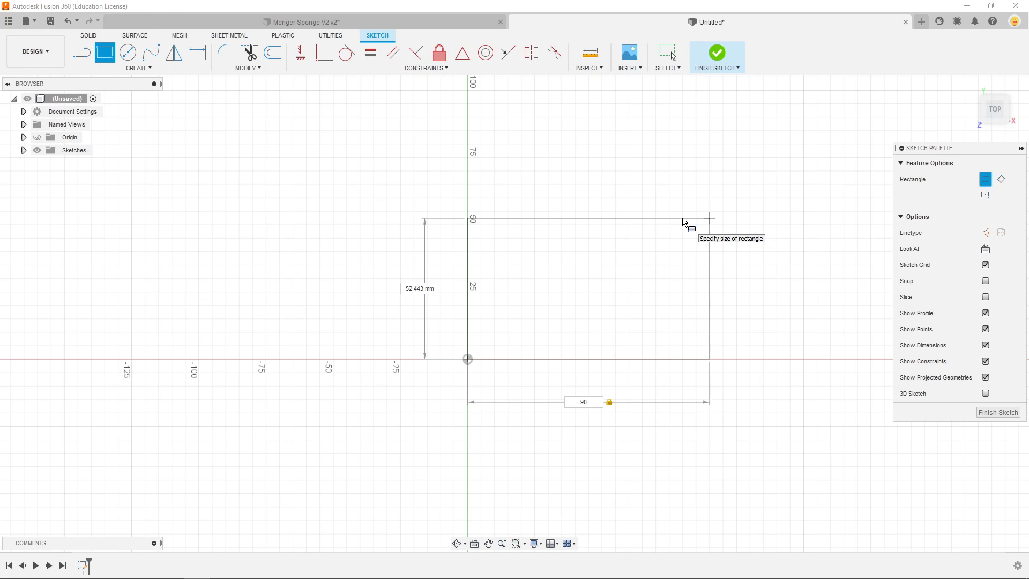
{"action": "key", "text": "Tab"}
{"action": "type", "text": "90"}
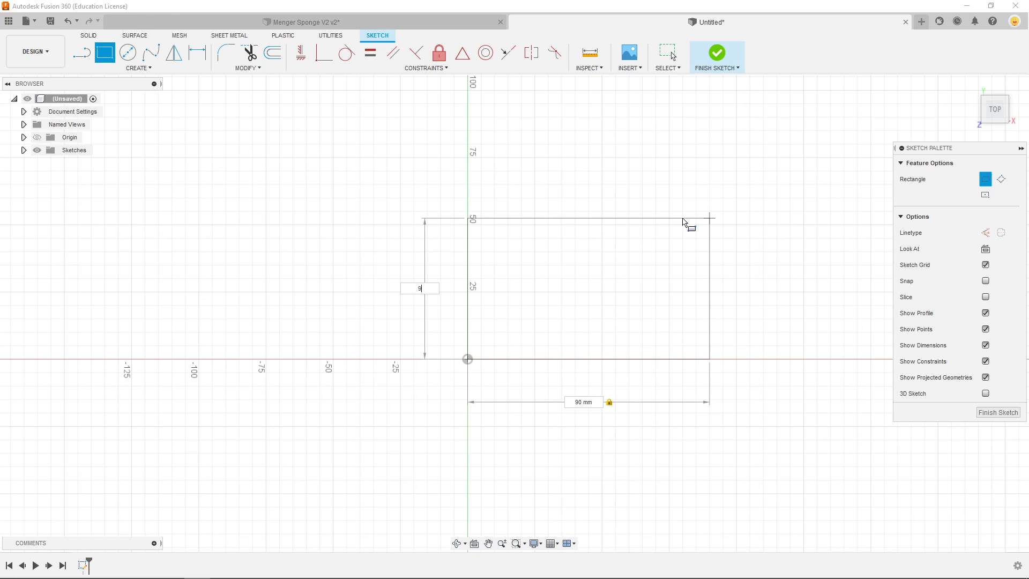
{"action": "key", "text": "Tab"}
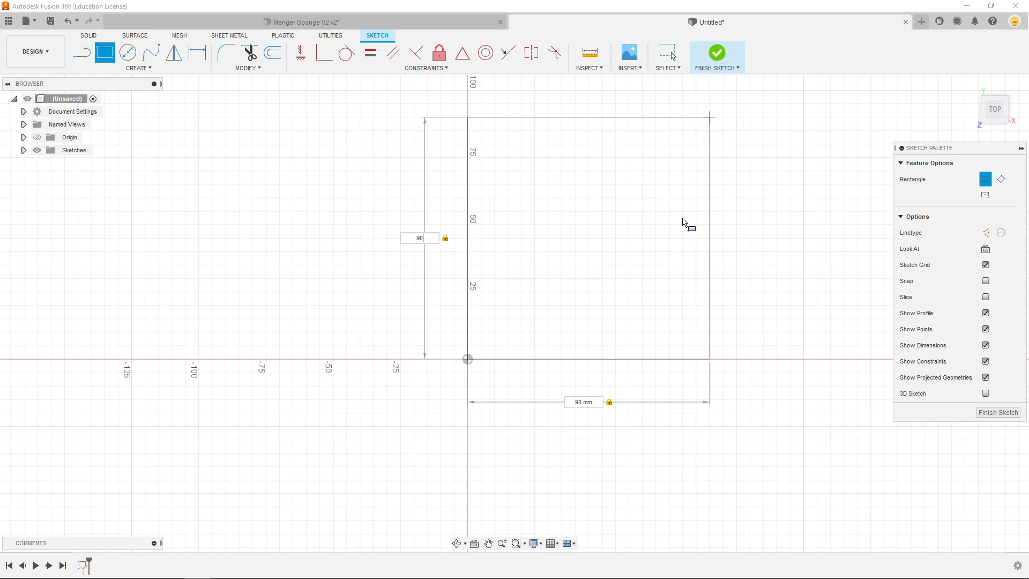
{"action": "key", "text": "Tab"}
{"action": "key", "text": "Tab"}
{"action": "key", "text": "Tab"}
{"action": "key", "text": "Tab"}
{"action": "key", "text": "Tab"}
{"action": "key", "text": "Tab"}
{"action": "key", "text": "Tab"}
{"action": "key", "text": "Tab"}
{"action": "key", "text": "Tab"}
{"action": "type", "text": "90"}
{"action": "key", "text": "Tab"}
{"action": "type", "text": "90"}
{"action": "key", "text": "Tab"}
{"action": "key", "text": "Tab"}
{"action": "key", "text": "Tab"}
{"action": "key", "text": "Tab"}
{"action": "key", "text": "Tab"}
{"action": "key", "text": "Tab"}
{"action": "key", "text": "Return"}
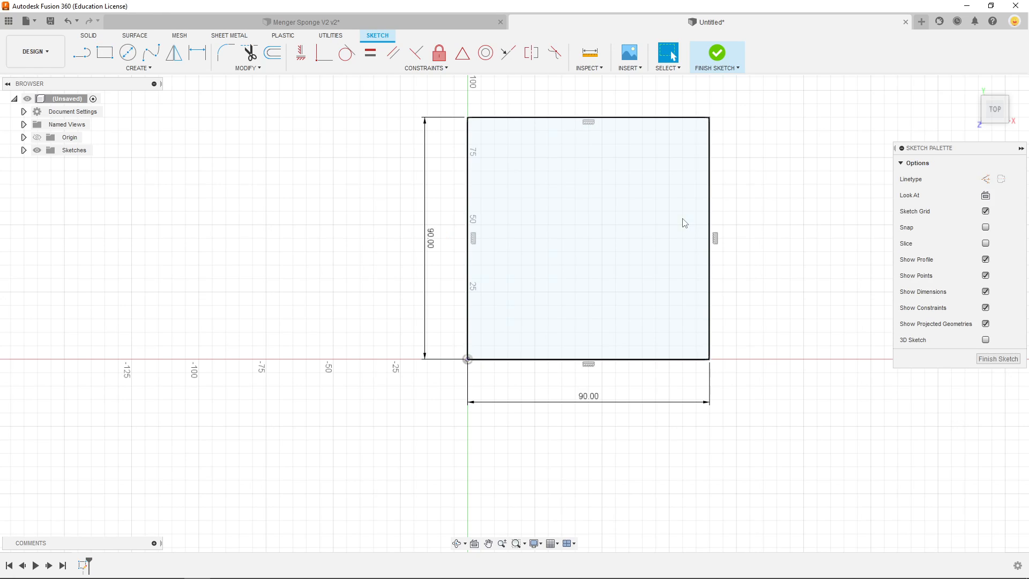
Sketch a separate second rectangle, about 60 by 50 mm, on the negative X side of the 90 mm square.
{"action": "scroll", "coordinate": [650, 144], "scroll_direction": "down", "scroll_amount": 1}
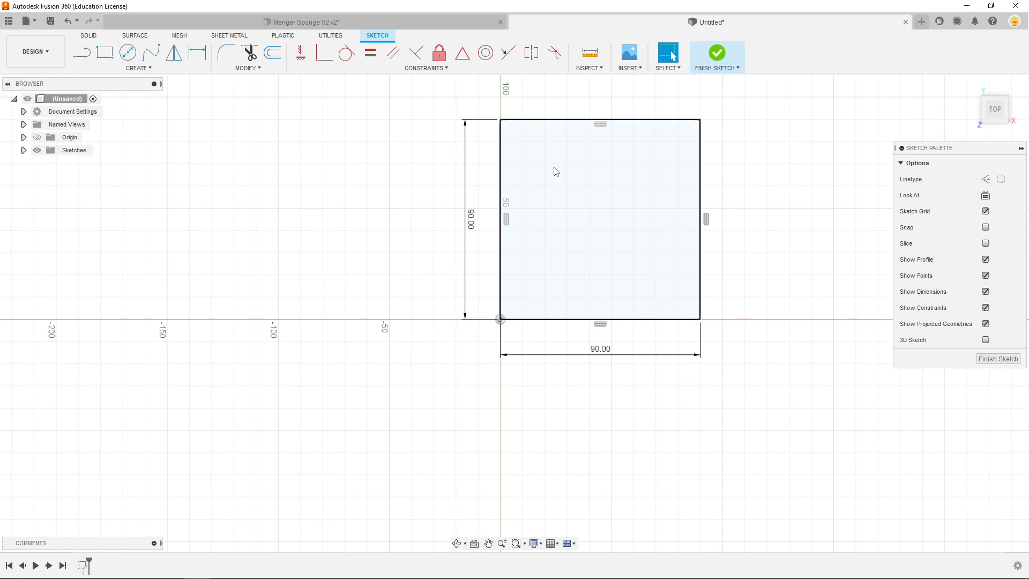
{"action": "scroll", "coordinate": [640, 98], "scroll_direction": "up", "scroll_amount": 1}
{"action": "scroll", "coordinate": [638, 98], "scroll_direction": "up", "scroll_amount": 1}
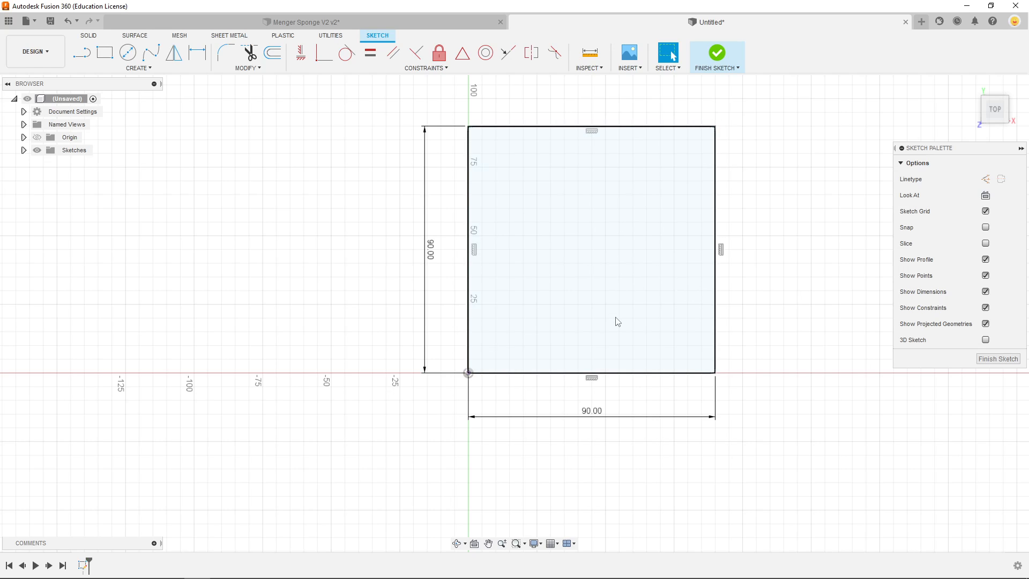
{"action": "left_click", "coordinate": [104, 52]}
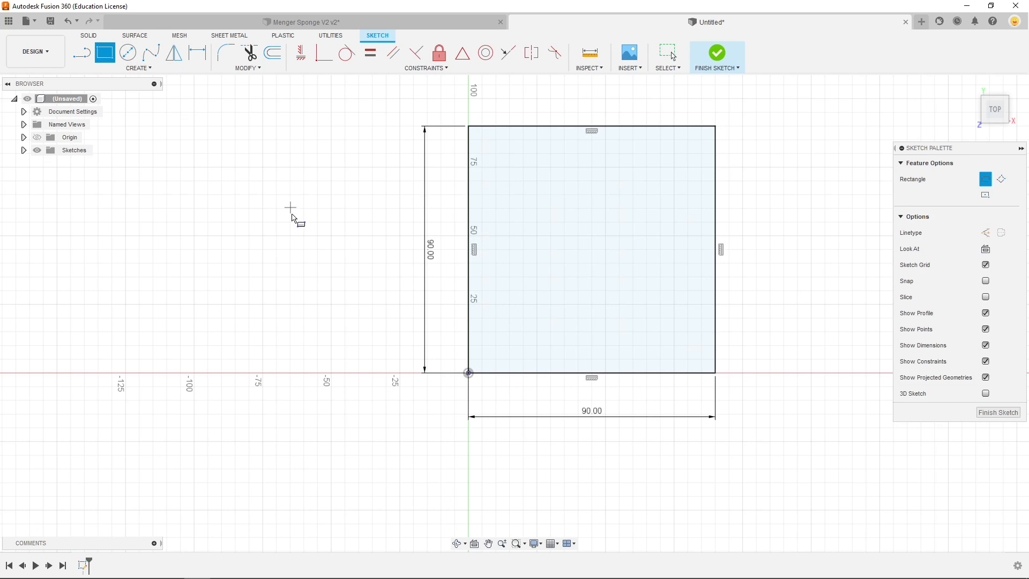
{"action": "left_click", "coordinate": [206, 181]}
{"action": "left_click", "coordinate": [371, 317]}
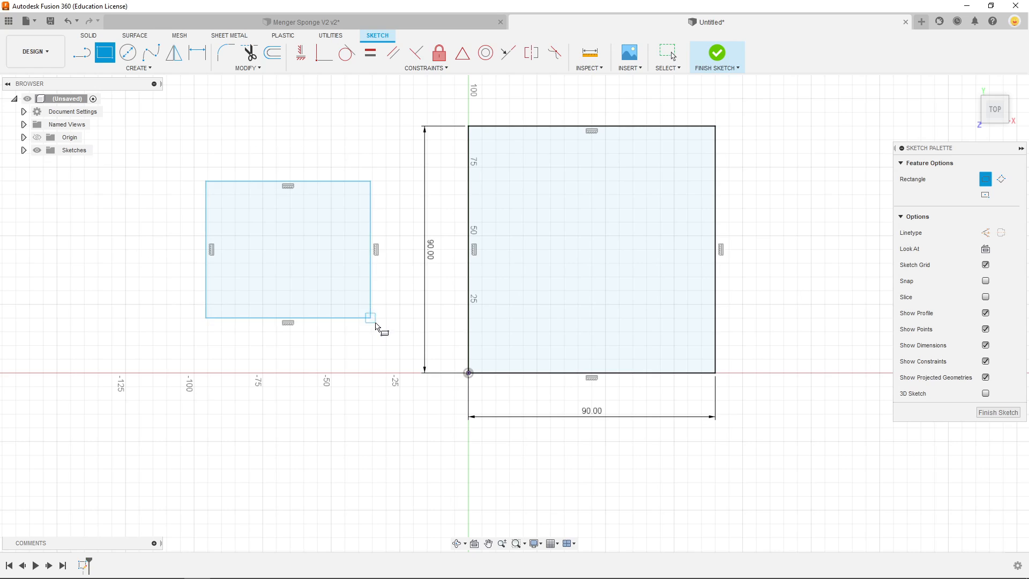
{"action": "key", "text": "Escape"}
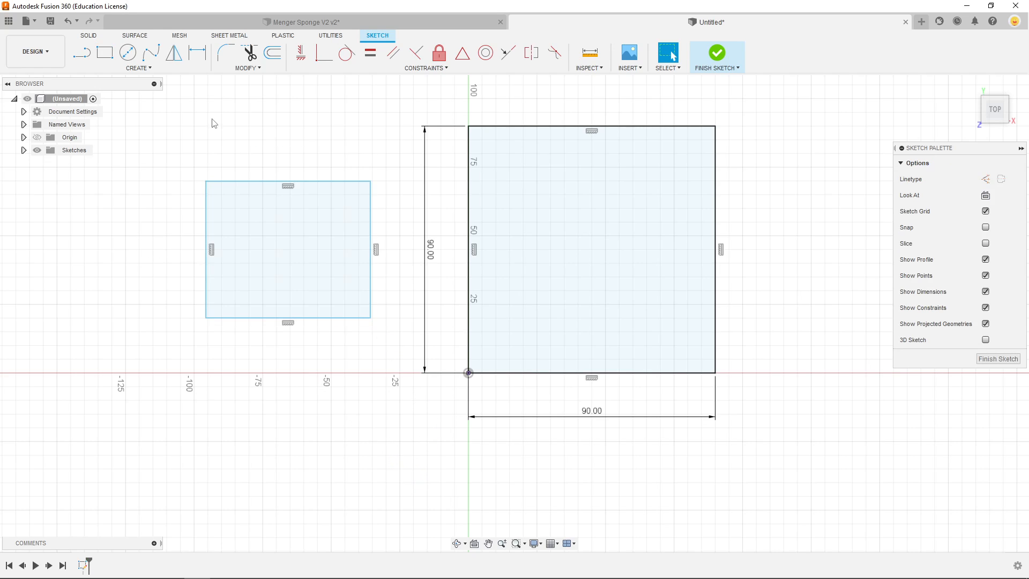
Dimension the second rectangle's width and height to 90 mm each.
{"action": "left_click", "coordinate": [196, 54]}
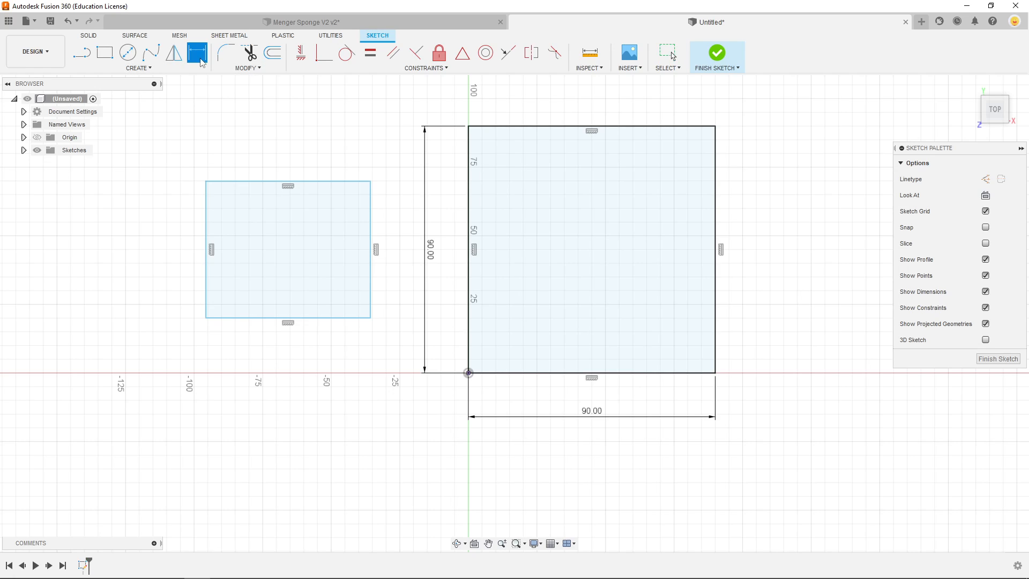
{"action": "left_click", "coordinate": [257, 182]}
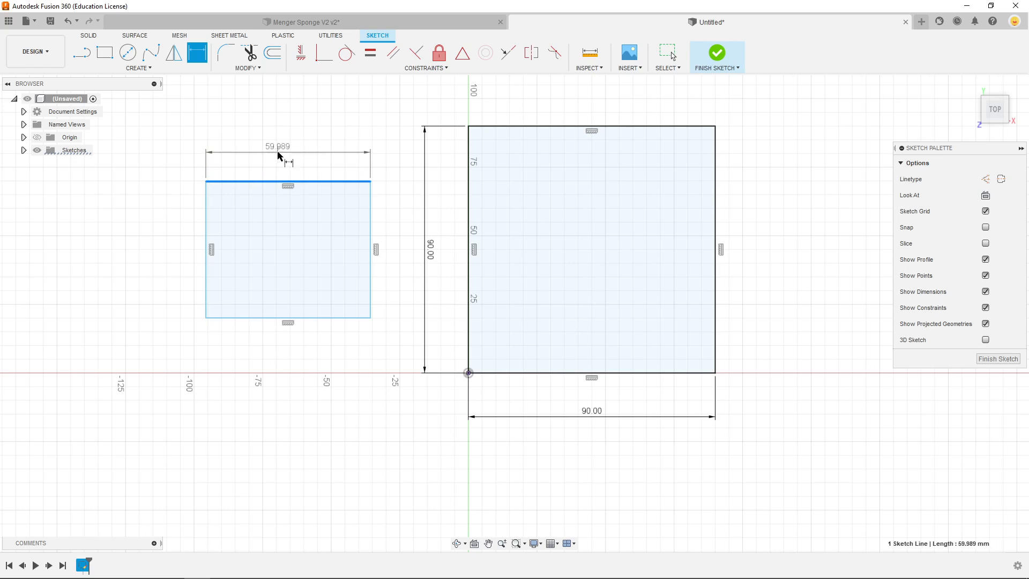
{"action": "left_click", "coordinate": [278, 155]}
{"action": "type", "text": "90"}
{"action": "key", "text": "Return"}
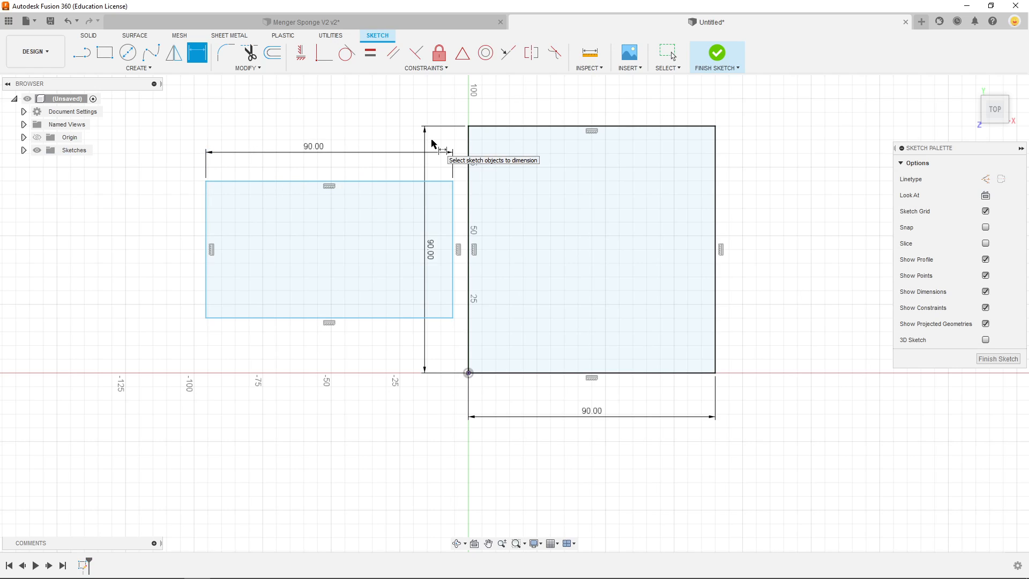
{"action": "left_click", "coordinate": [208, 215]}
{"action": "left_click", "coordinate": [180, 230]}
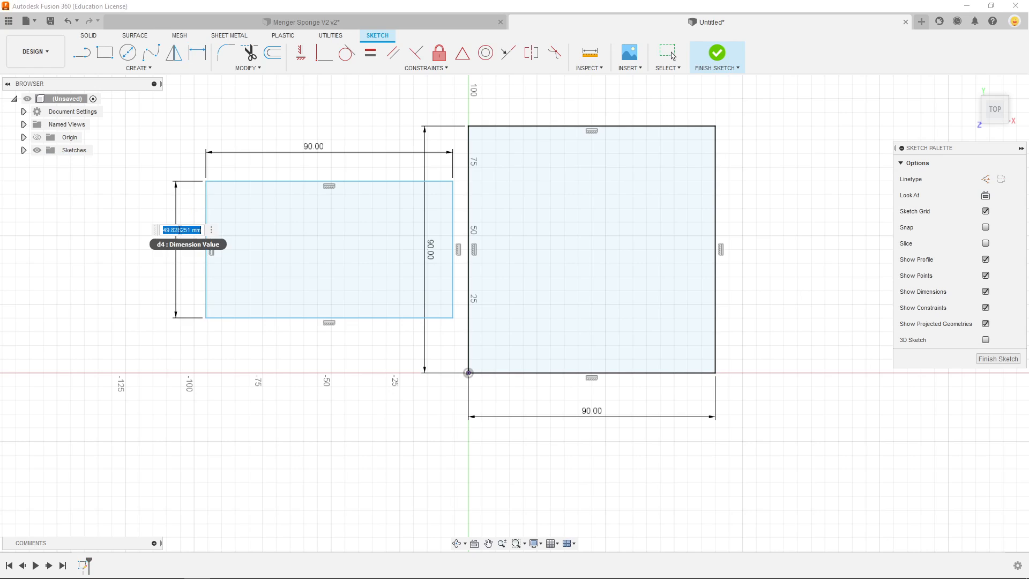
{"action": "type", "text": "90"}
{"action": "key", "text": "Return"}
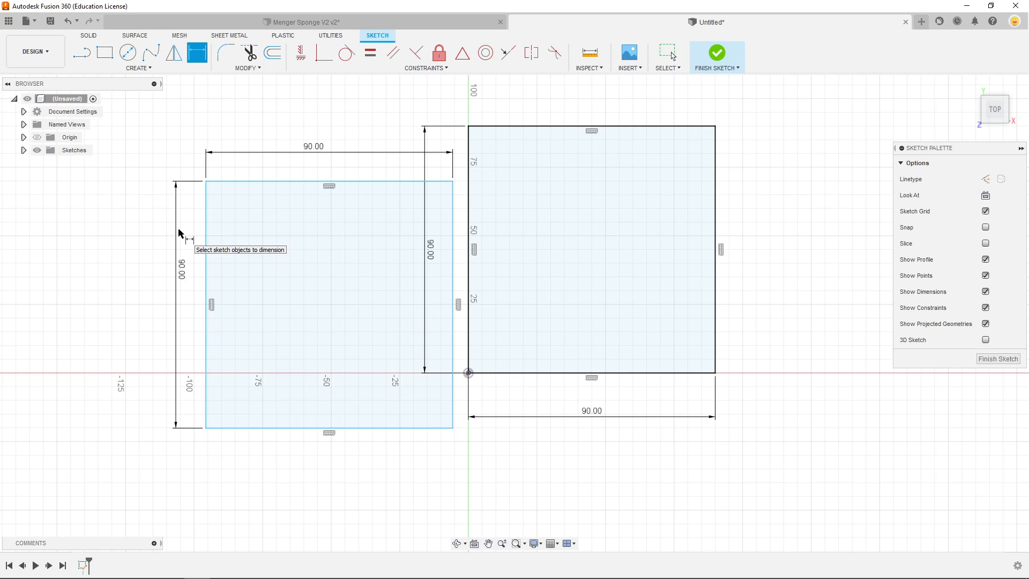
{"action": "key", "text": "Escape"}
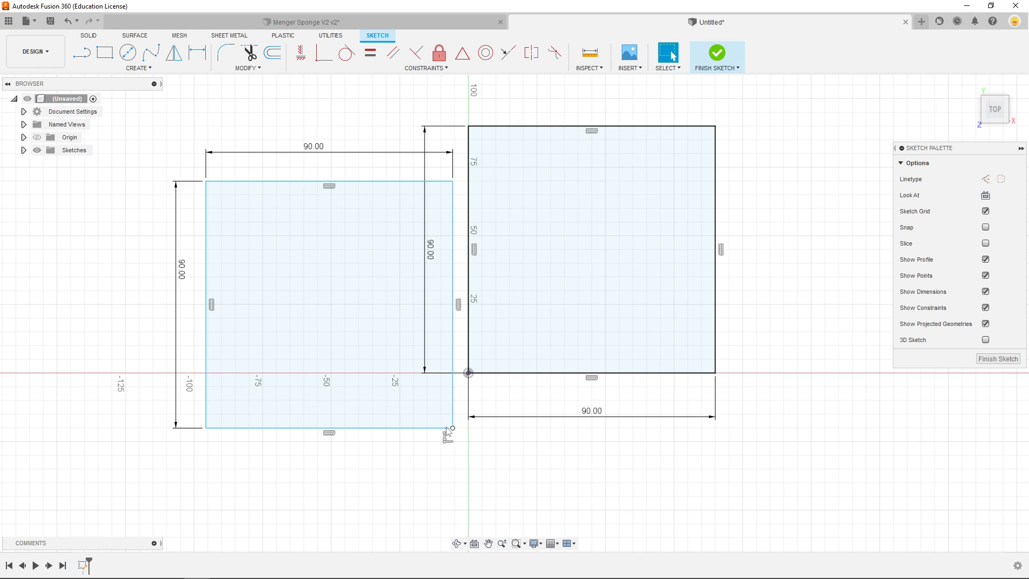
Move the second square clear of the first, with its lower-right corner at about X -38, Y -11 mm.
{"action": "left_click_drag", "start_coordinate": [453, 429], "coordinate": [362, 406]}
{"action": "scroll", "coordinate": [586, 414], "scroll_direction": "down", "scroll_amount": 2}
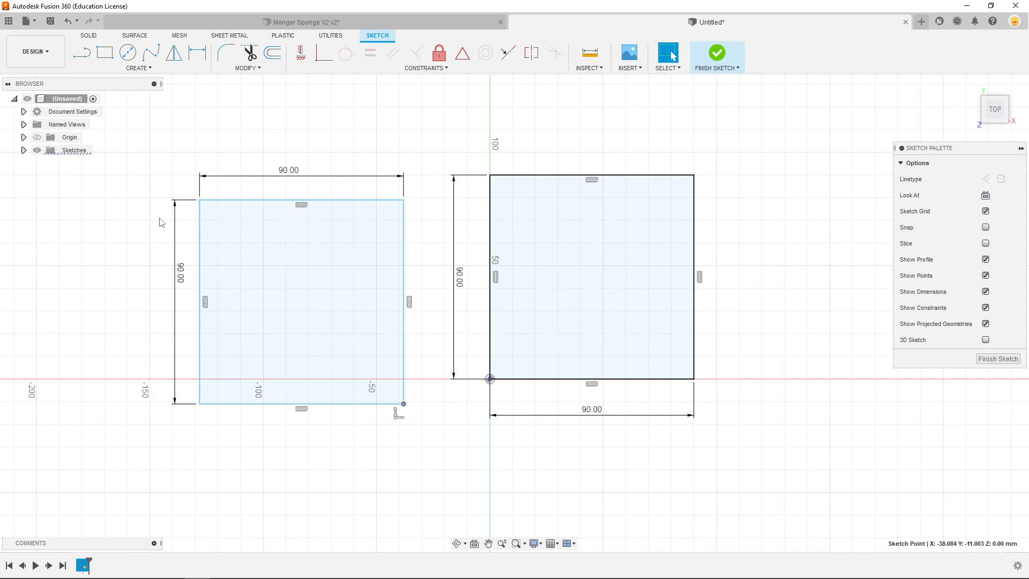
{"action": "scroll", "coordinate": [127, 229], "scroll_direction": "up", "scroll_amount": 1}
{"action": "left_click", "coordinate": [120, 273]}
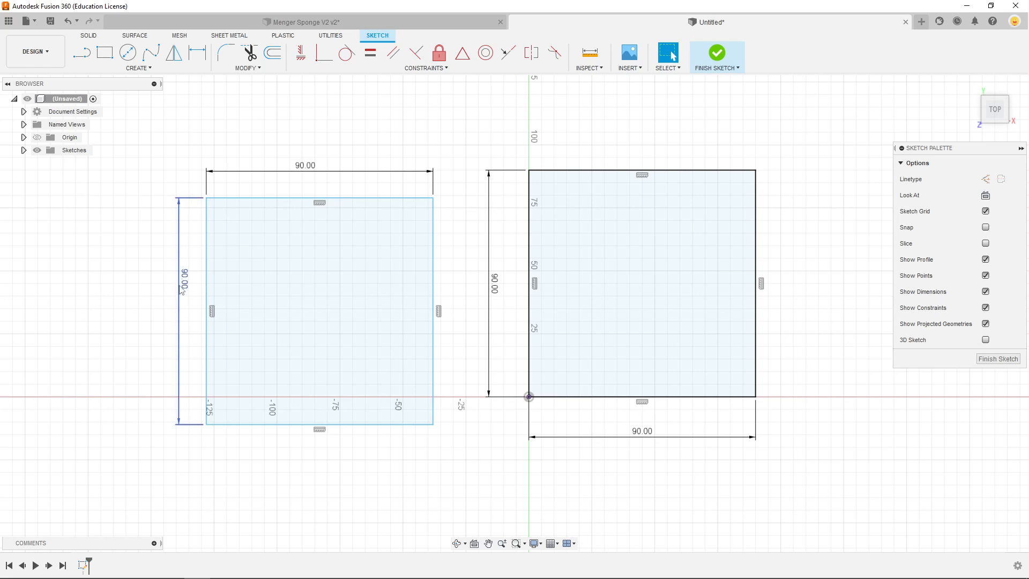
{"action": "left_click", "coordinate": [300, 222]}
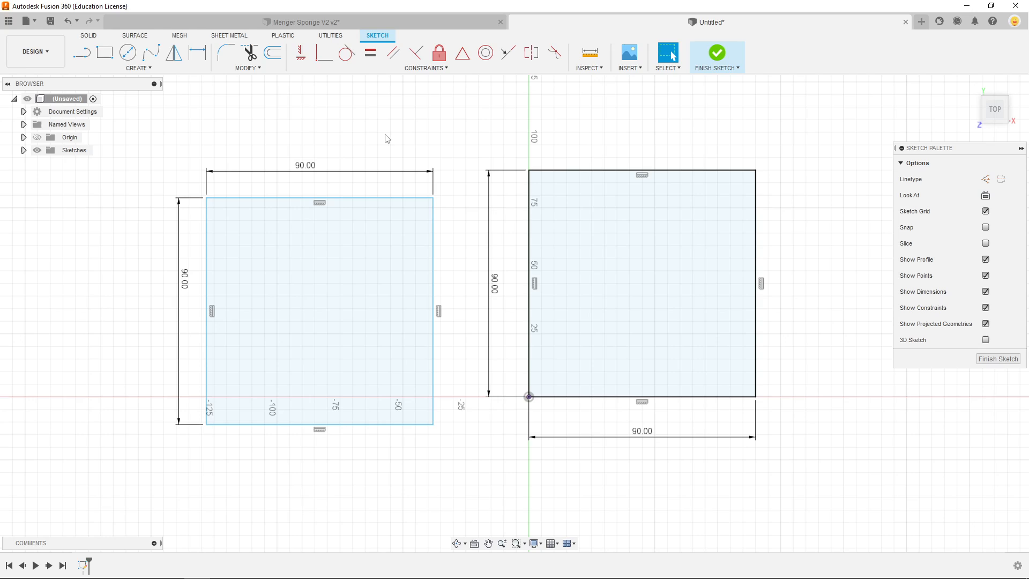
{"action": "scroll", "coordinate": [388, 142], "scroll_direction": "down", "scroll_amount": 3}
{"action": "left_click", "coordinate": [429, 281]}
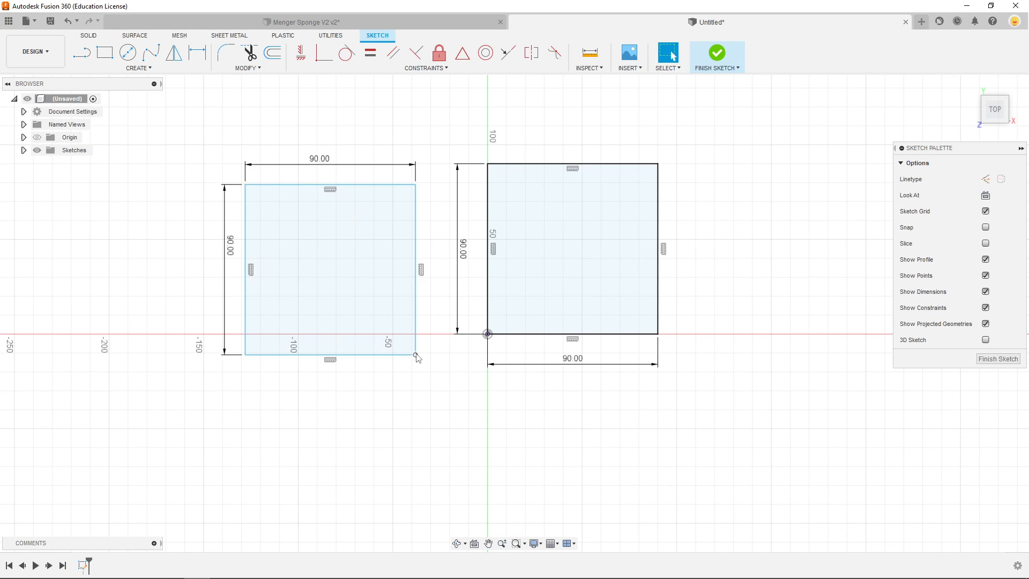
Try attaching the second square's lower-left corner to the first square's upper-right corner, and undo the attachment.
{"action": "left_click_drag", "start_coordinate": [417, 357], "coordinate": [442, 386]}
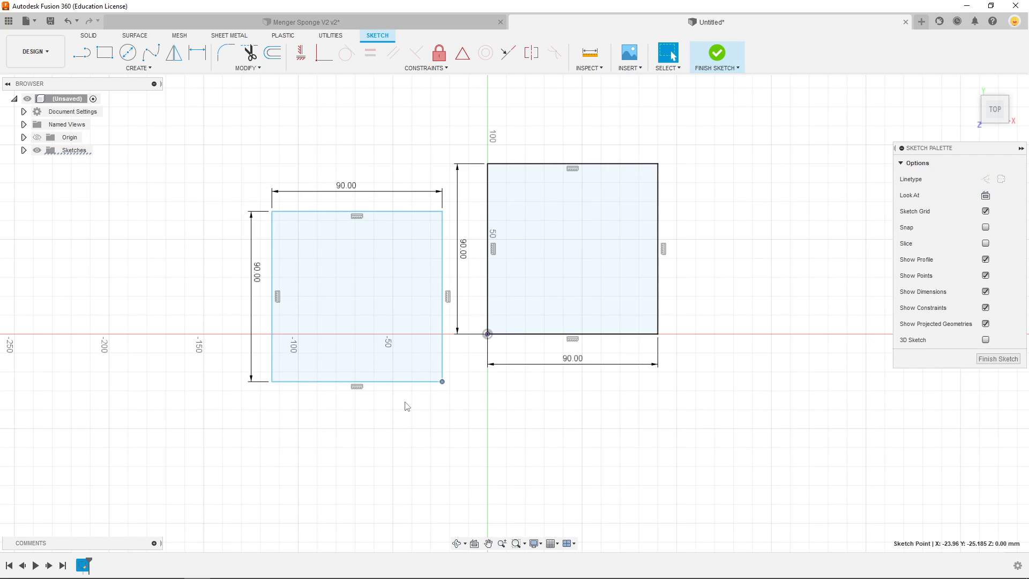
{"action": "left_click", "coordinate": [487, 334]}
{"action": "mouse_move", "coordinate": [271, 386]}
{"action": "left_mouse_down"}
{"action": "mouse_move", "coordinate": [621, 250]}
{"action": "mouse_move", "coordinate": [659, 165]}
{"action": "left_mouse_up"}
{"action": "scroll", "coordinate": [620, 253], "scroll_direction": "down", "scroll_amount": 5}
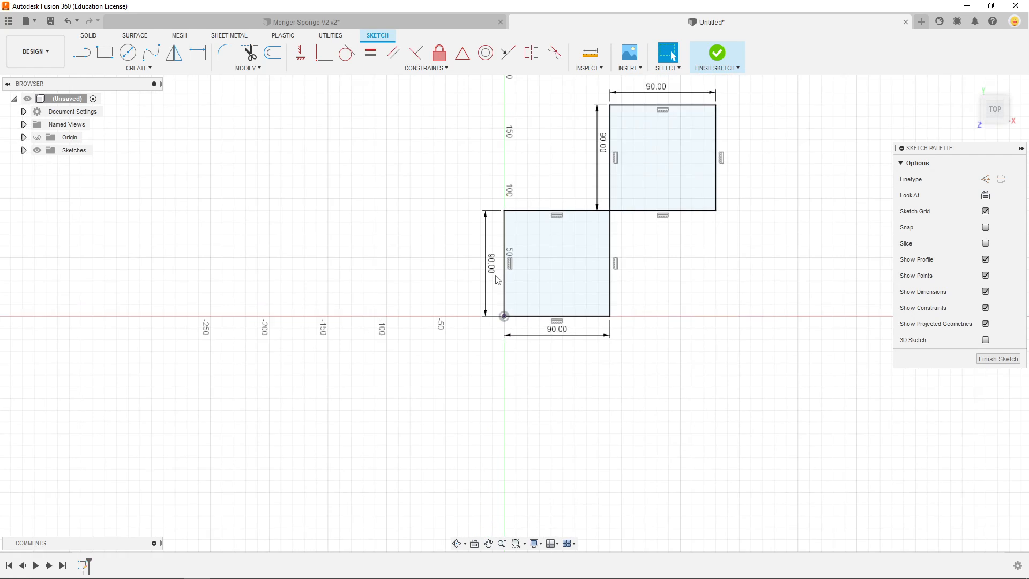
{"action": "scroll", "coordinate": [729, 119], "scroll_direction": "up", "scroll_amount": 2}
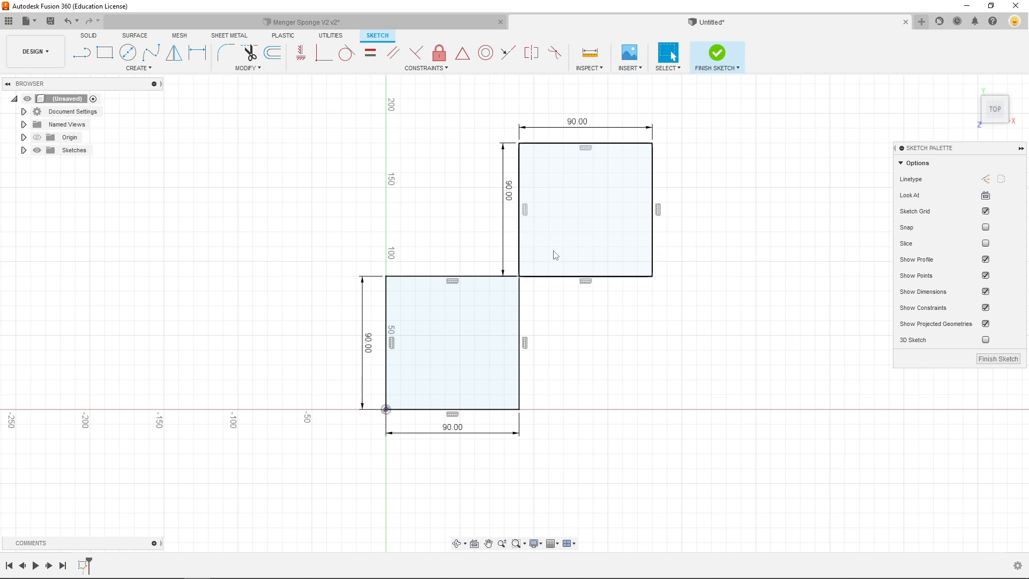
{"action": "key", "text": "ctrl+z"}
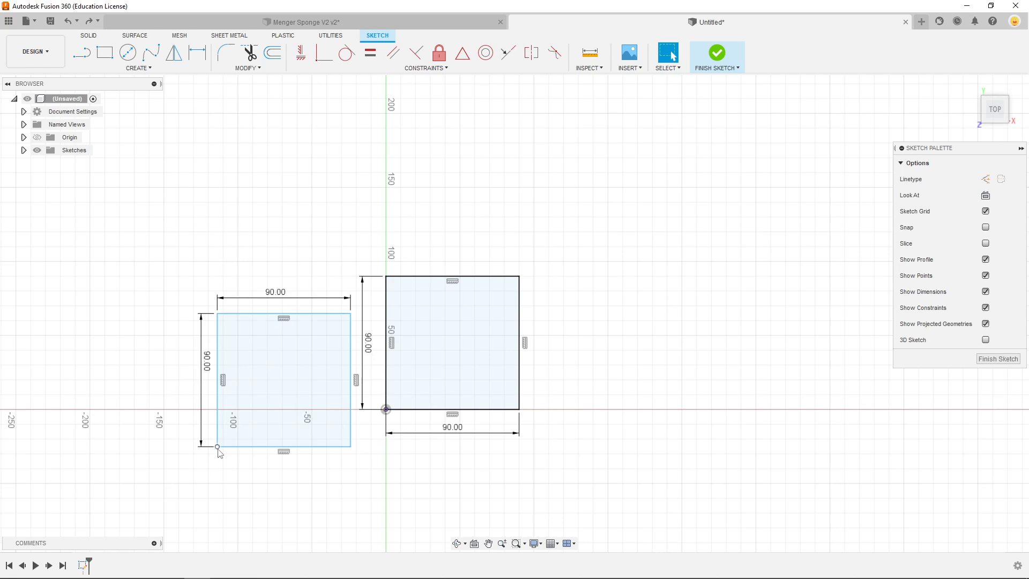
Attach the second square corner to corner with the first again, and undo its last two moves.
{"action": "left_click_drag", "start_coordinate": [217, 446], "coordinate": [522, 280]}
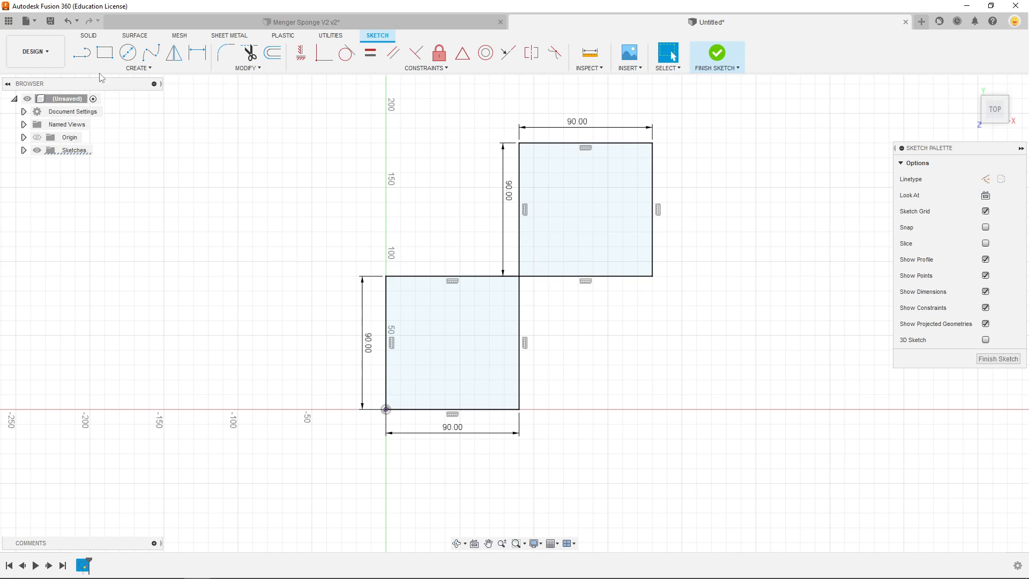
{"action": "left_click", "coordinate": [69, 22]}
{"action": "left_click", "coordinate": [70, 24]}
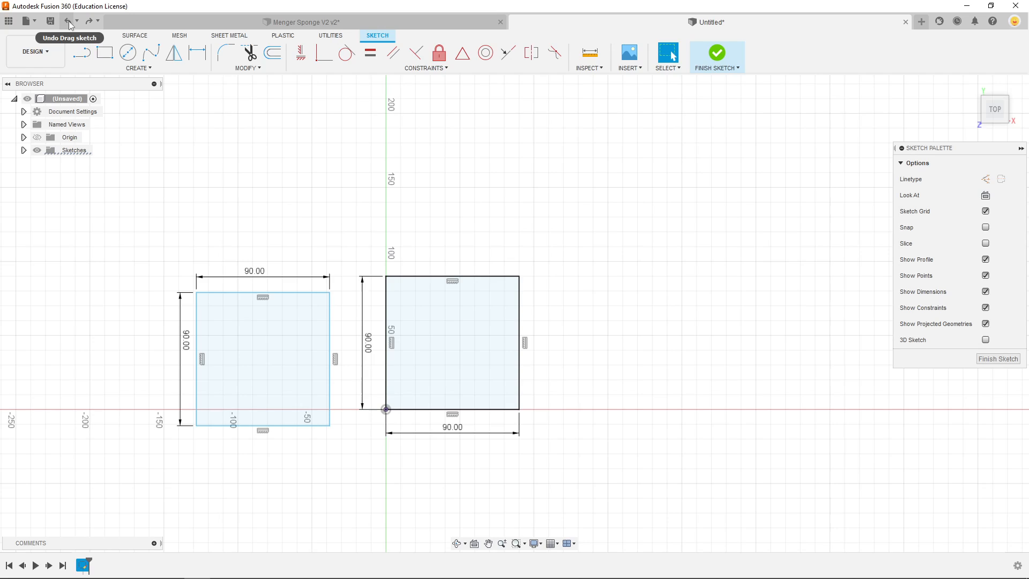
Undo the second square's move, its two dimensions and its drawing, leaving only the square at the origin.
{"action": "left_click", "coordinate": [69, 25]}
{"action": "left_click", "coordinate": [69, 25]}
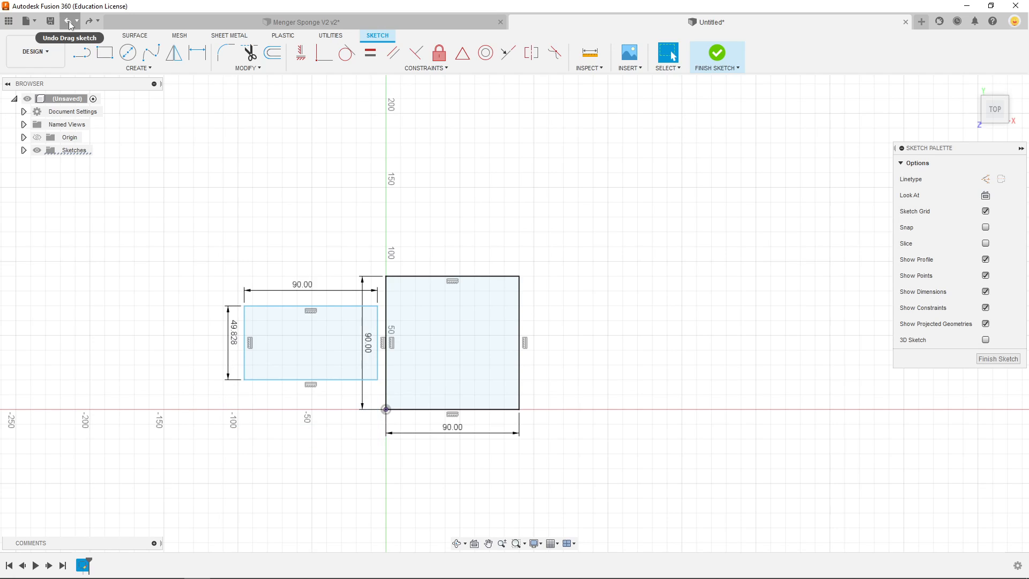
{"action": "left_click", "coordinate": [70, 25]}
{"action": "left_click", "coordinate": [69, 25]}
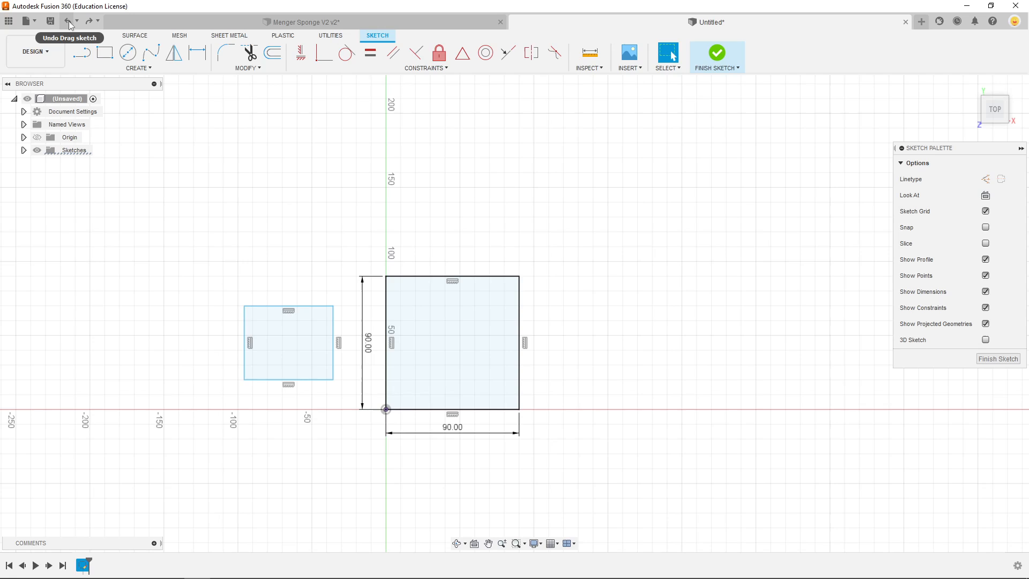
{"action": "left_click", "coordinate": [69, 25]}
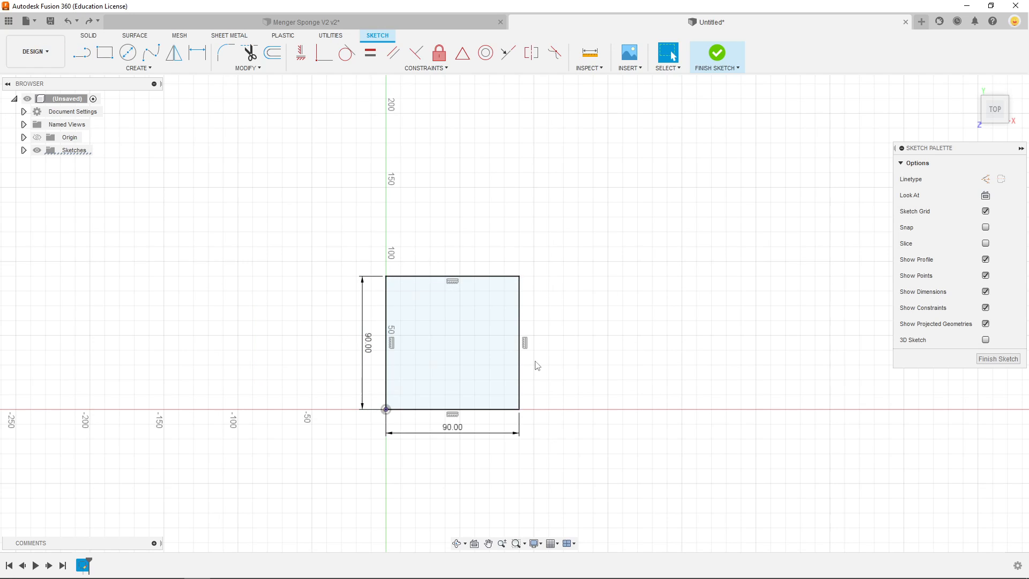
Extrude the square profile at the origin upward 90 mm as a new body.
{"action": "scroll", "coordinate": [290, 374], "scroll_direction": "up", "scroll_amount": 1}
{"action": "scroll", "coordinate": [374, 432], "scroll_direction": "up", "scroll_amount": 1}
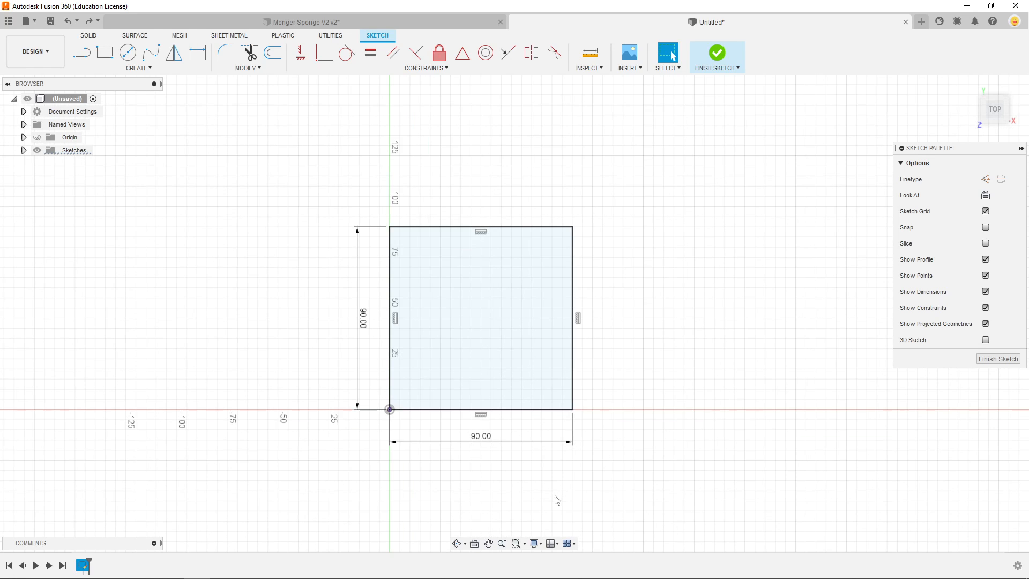
{"action": "scroll", "coordinate": [542, 481], "scroll_direction": "up", "scroll_amount": 1}
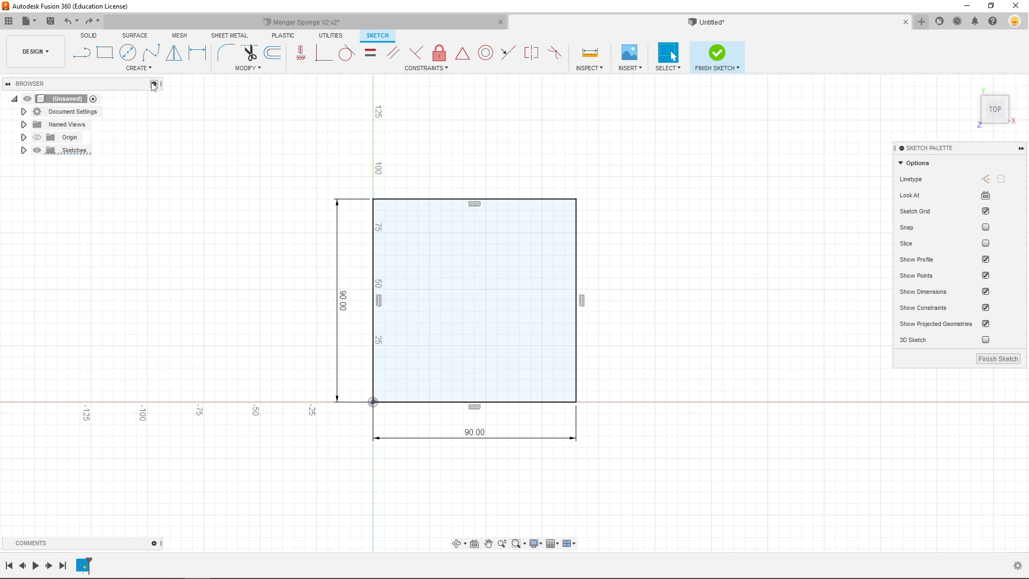
{"action": "left_click", "coordinate": [89, 35]}
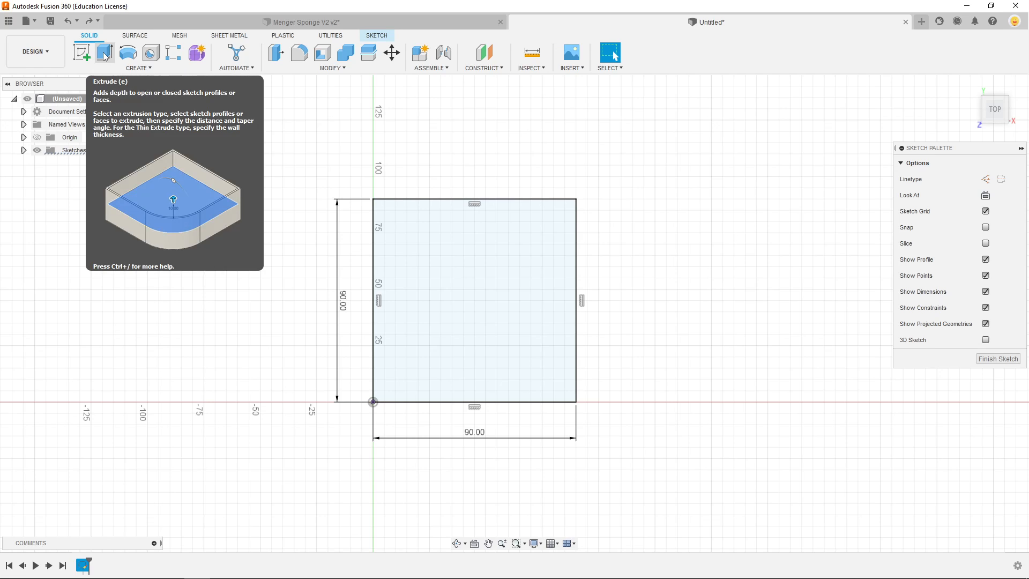
{"action": "left_click", "coordinate": [105, 54]}
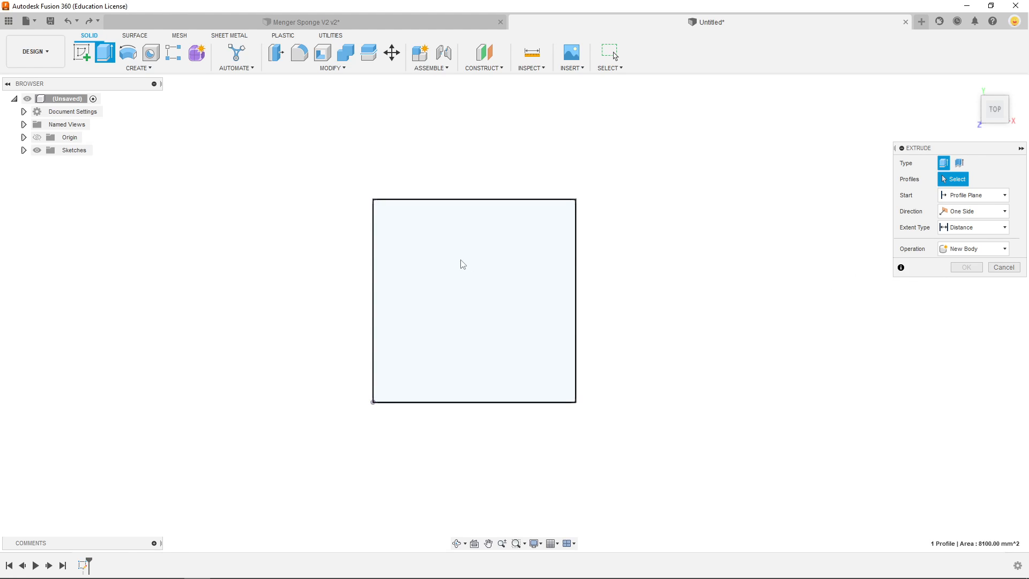
{"action": "left_click", "coordinate": [524, 314]}
{"action": "middle_click_drag", "start_coordinate": [637, 316], "coordinate": [633, 246], "text": "shift"}
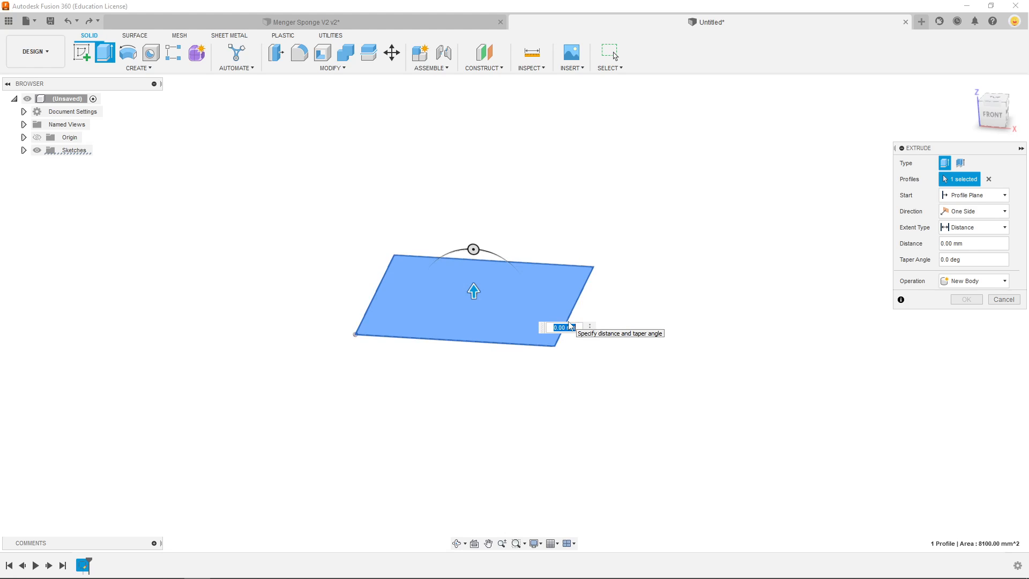
{"action": "type", "text": "90"}
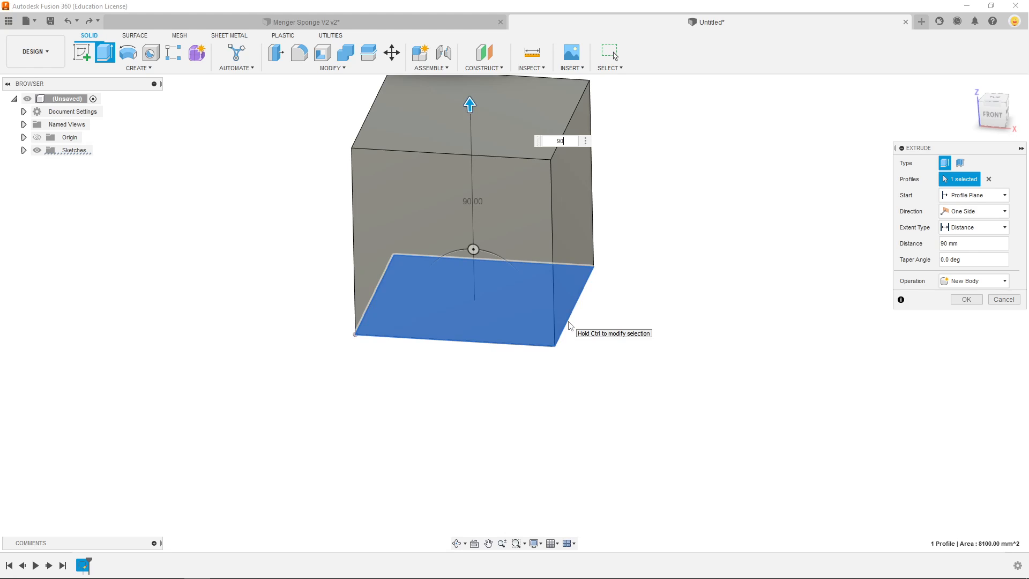
{"action": "key", "text": "Return"}
Start a new sketch on the cube's right face.
{"action": "middle_click_drag", "start_coordinate": [570, 324], "coordinate": [552, 347], "text": "shift"}
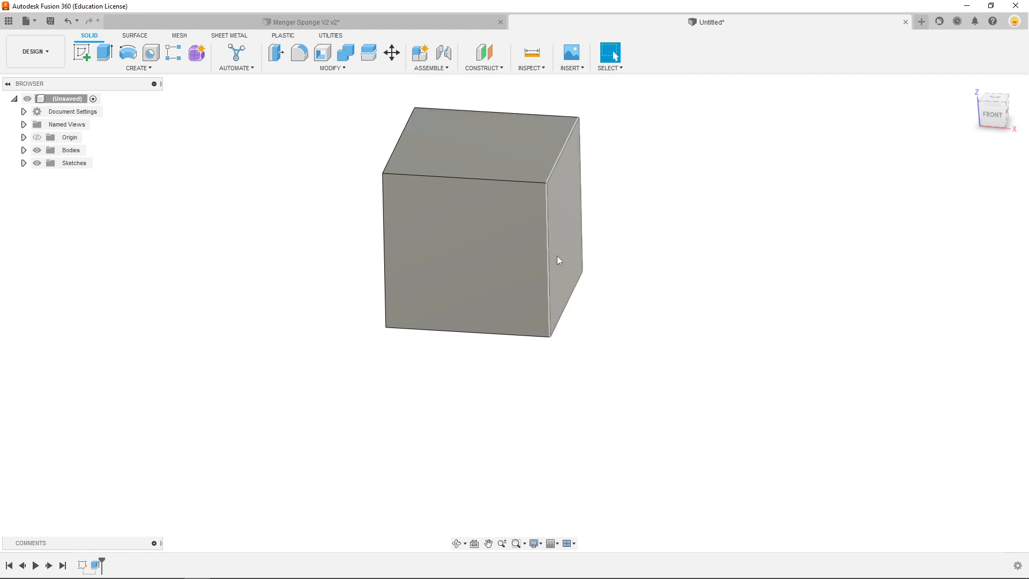
{"action": "middle_click_drag", "start_coordinate": [494, 323], "coordinate": [368, 317], "text": "shift"}
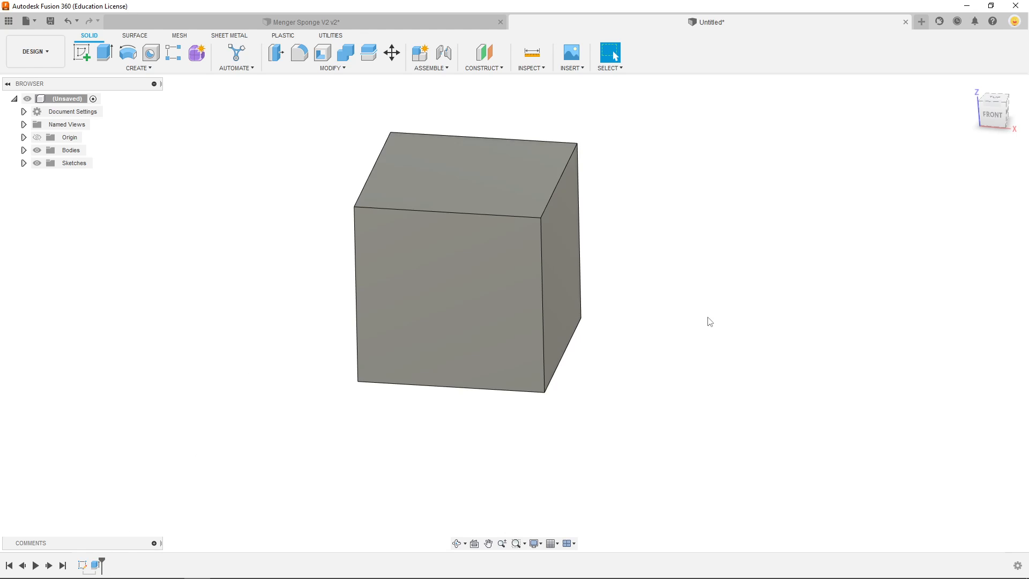
{"action": "left_click", "coordinate": [972, 85]}
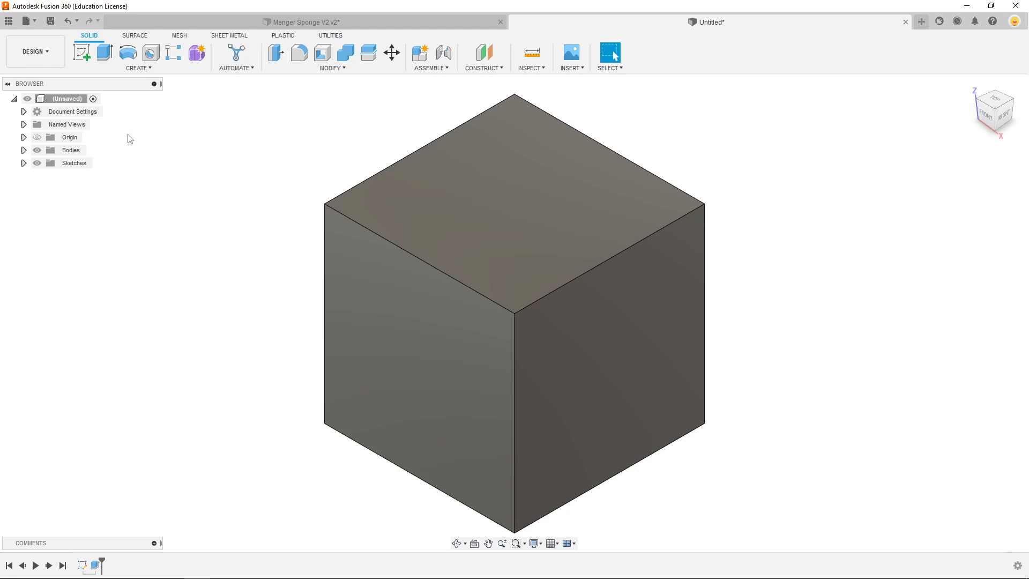
{"action": "left_click", "coordinate": [81, 54]}
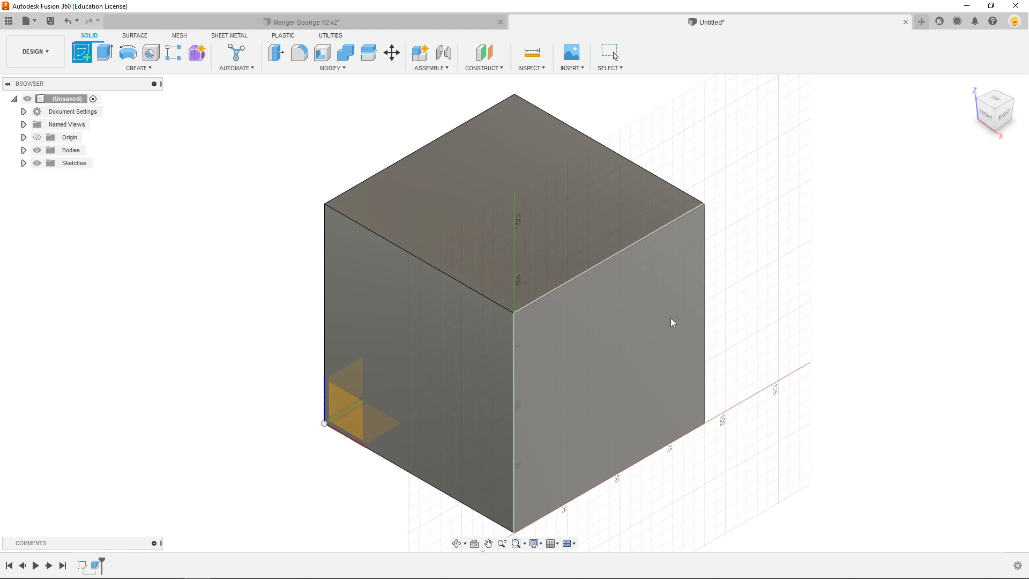
{"action": "left_click", "coordinate": [655, 304]}
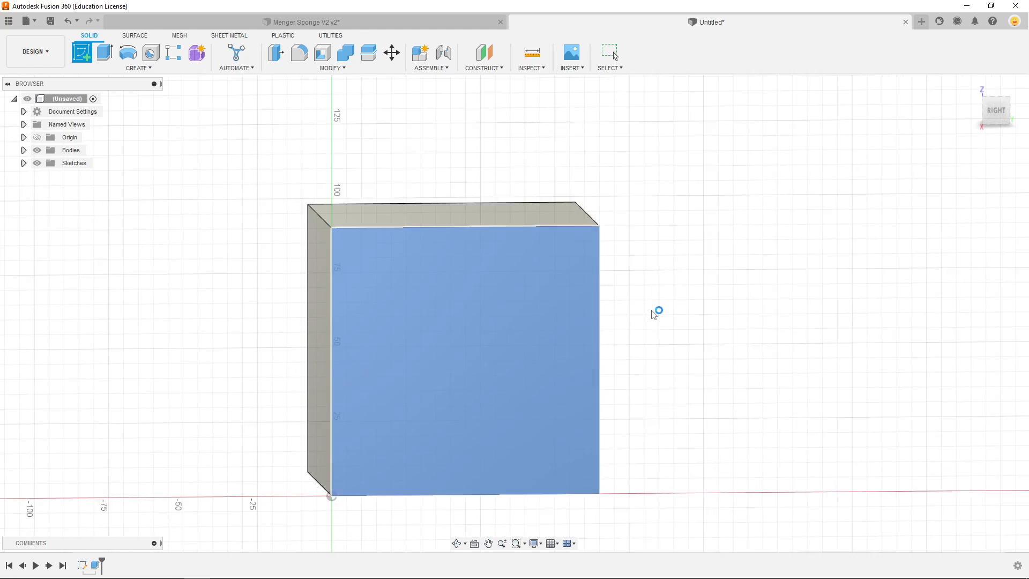
{"action": "mouse_move", "coordinate": [478, 323]}
{"action": "middle_mouse_down", "text": "shift"}
{"action": "mouse_move", "coordinate": [453, 299]}
{"action": "mouse_move", "coordinate": [535, 328]}
{"action": "mouse_move", "coordinate": [533, 319]}
{"action": "middle_mouse_up", "text": "shift"}
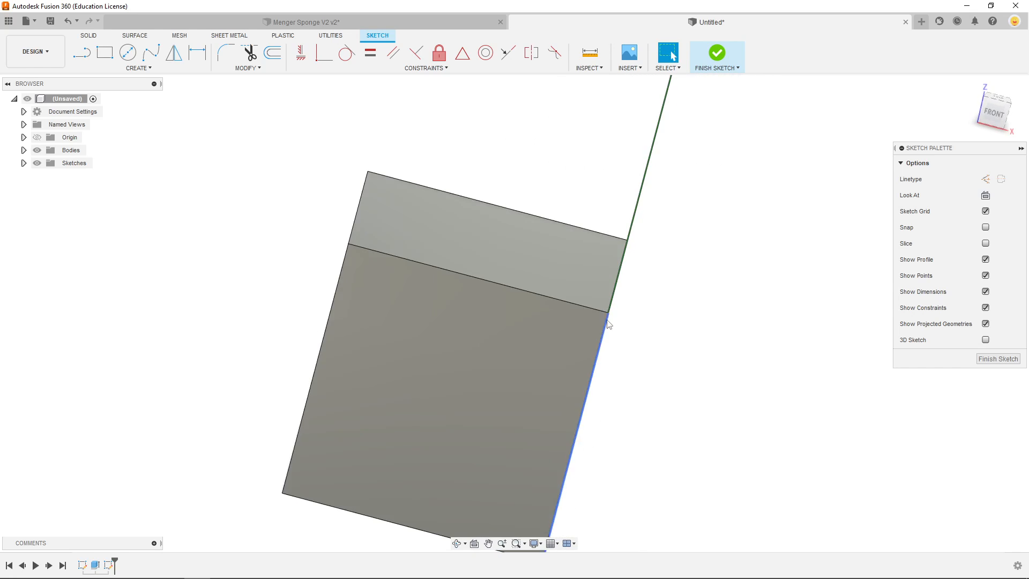
{"action": "mouse_move", "coordinate": [595, 335]}
{"action": "middle_mouse_down", "text": "shift"}
{"action": "mouse_move", "coordinate": [538, 315]}
{"action": "mouse_move", "coordinate": [501, 324]}
{"action": "middle_mouse_up", "text": "shift"}
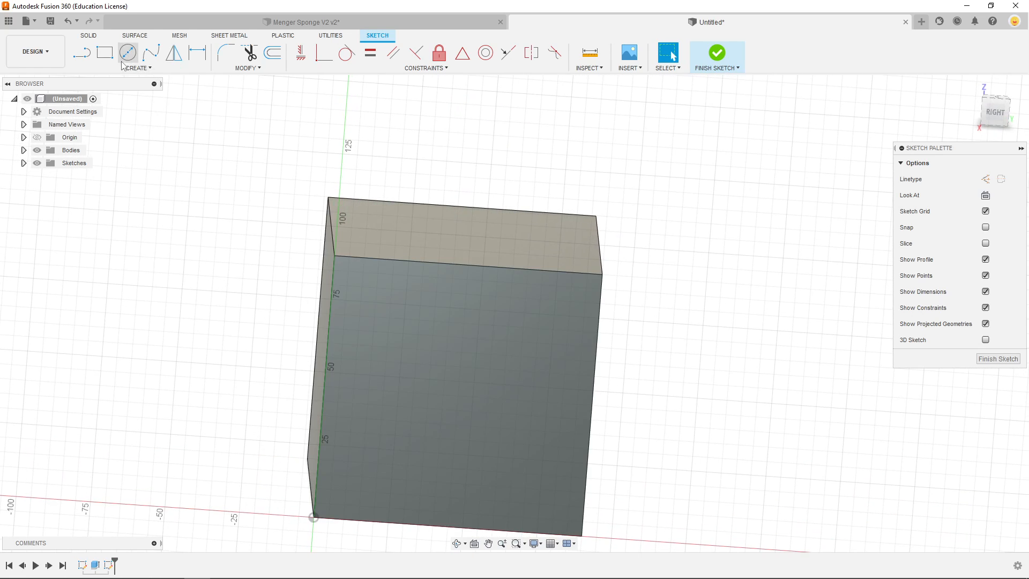
Draw a 10 by 10 mm two-point rectangle near the upper-left corner of the cube's right face.
{"action": "left_click", "coordinate": [105, 53]}
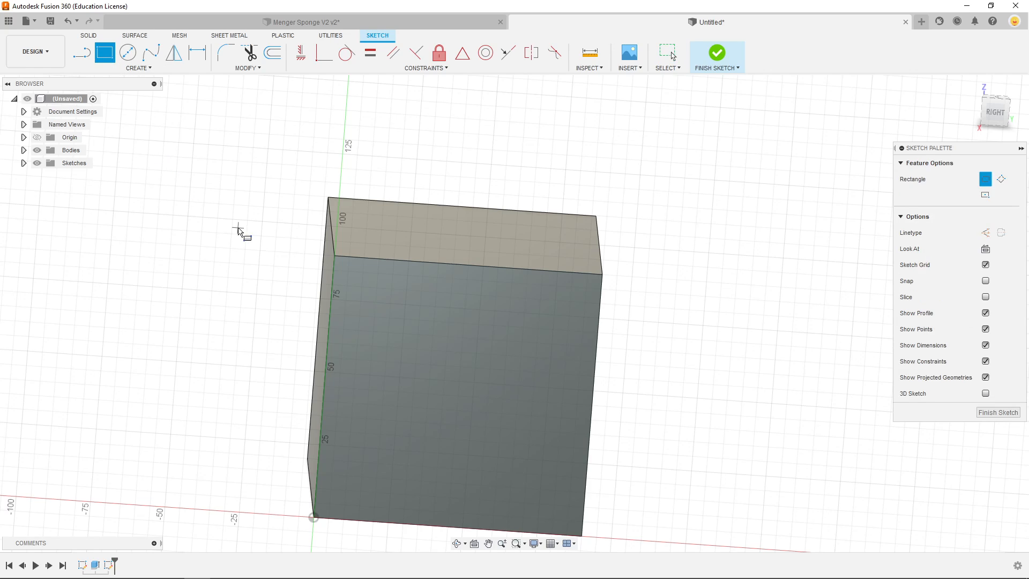
{"action": "left_click", "coordinate": [361, 284]}
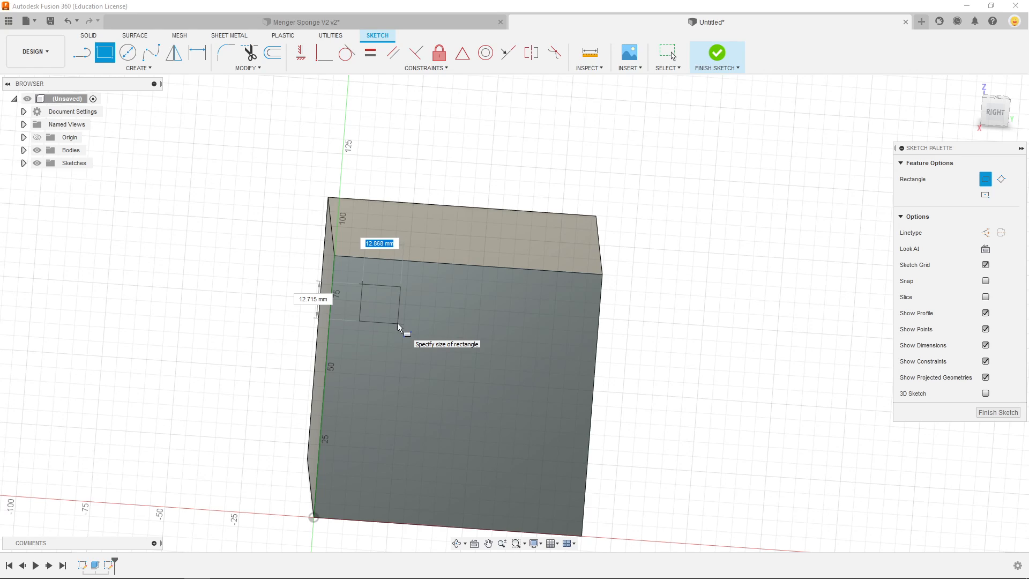
{"action": "type", "text": "10"}
{"action": "key", "text": "Tab"}
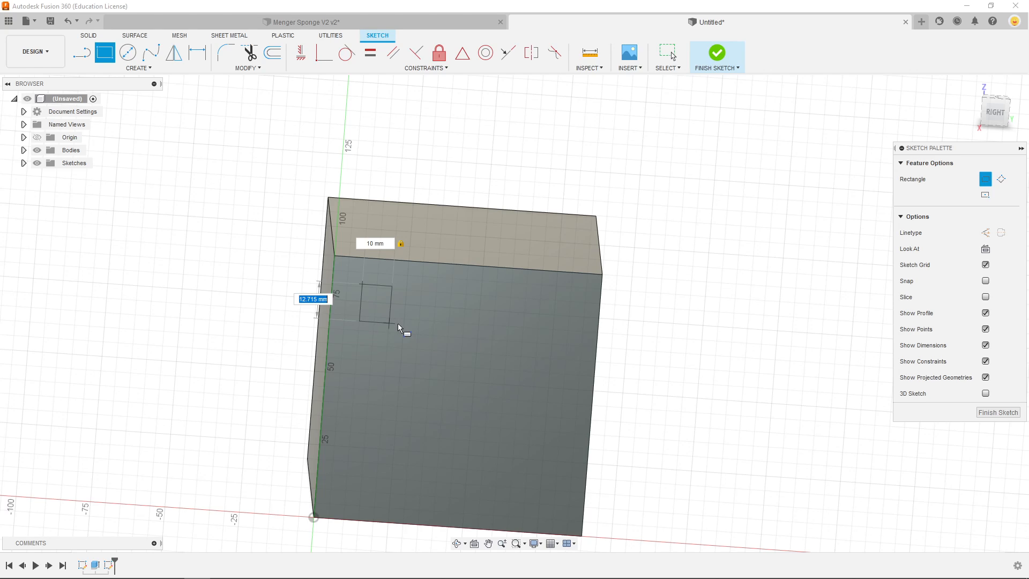
{"action": "type", "text": "10"}
{"action": "key", "text": "Tab"}
{"action": "key", "text": "Return"}
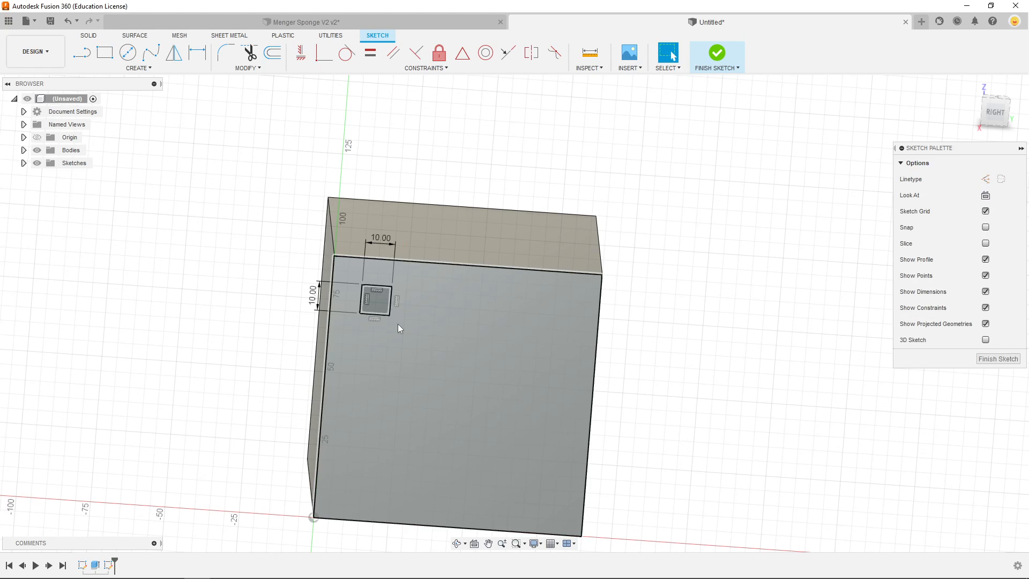
Reposition the small square with its lower-right corner at about Y 18, Z 73 mm, placing its width dimension below and height dimension beside its right edge.
{"action": "left_click", "coordinate": [997, 112]}
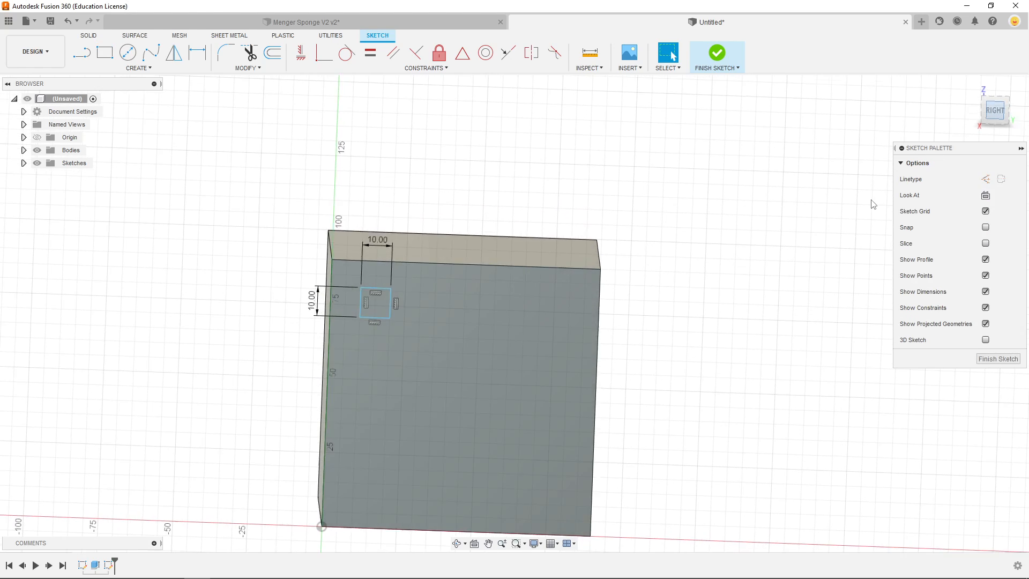
{"action": "scroll", "coordinate": [530, 317], "scroll_direction": "down", "scroll_amount": 2}
{"action": "scroll", "coordinate": [493, 397], "scroll_direction": "up", "scroll_amount": 4}
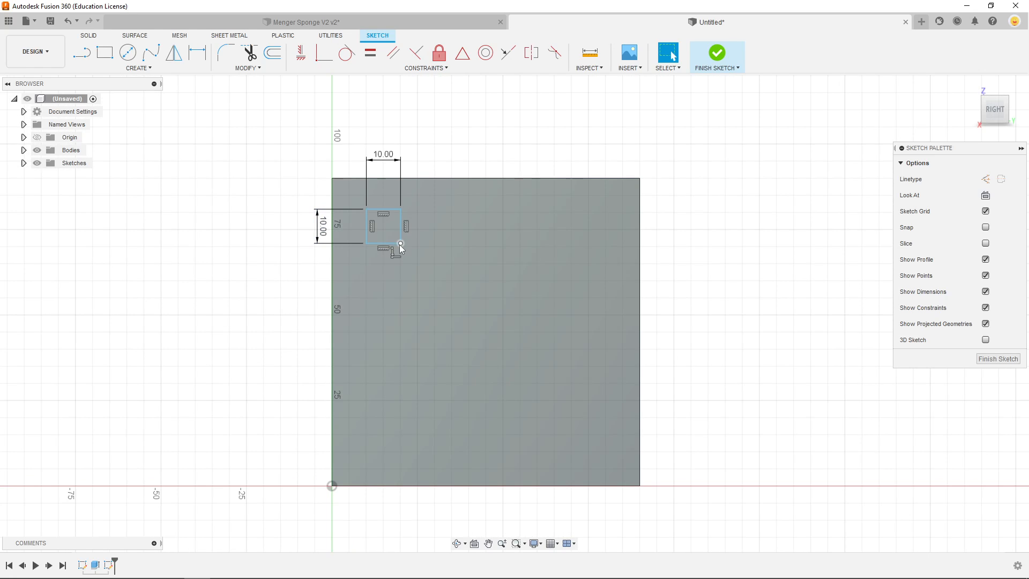
{"action": "mouse_move", "coordinate": [400, 244]}
{"action": "left_mouse_down"}
{"action": "mouse_move", "coordinate": [469, 285]}
{"action": "mouse_move", "coordinate": [462, 255]}
{"action": "mouse_move", "coordinate": [379, 296]}
{"action": "mouse_move", "coordinate": [448, 285]}
{"action": "mouse_move", "coordinate": [448, 233]}
{"action": "mouse_move", "coordinate": [372, 269]}
{"action": "mouse_move", "coordinate": [454, 277]}
{"action": "mouse_move", "coordinate": [463, 302]}
{"action": "left_mouse_up"}
{"action": "left_click_drag", "start_coordinate": [439, 205], "coordinate": [438, 327]}
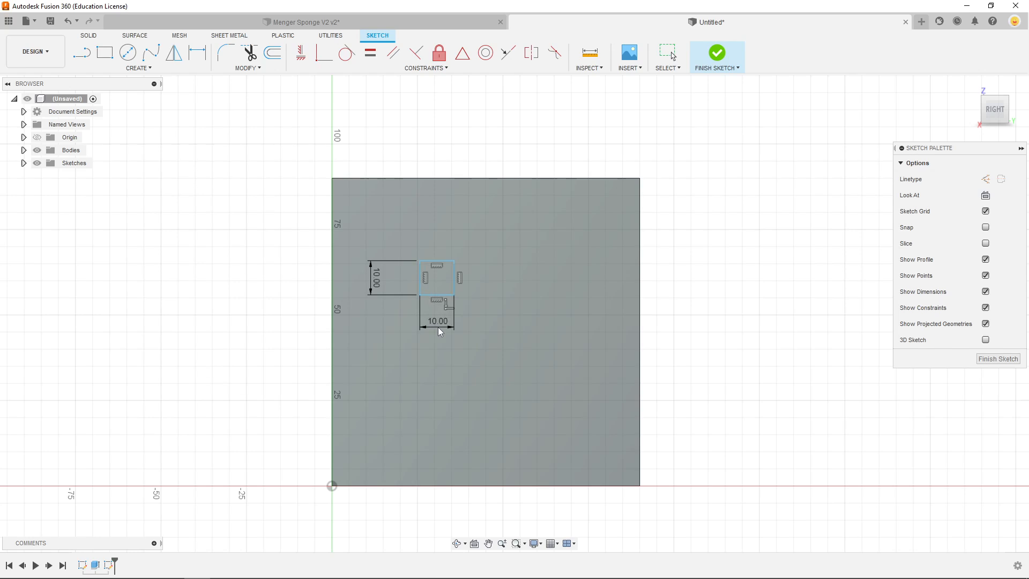
{"action": "left_click_drag", "start_coordinate": [378, 282], "coordinate": [394, 236]}
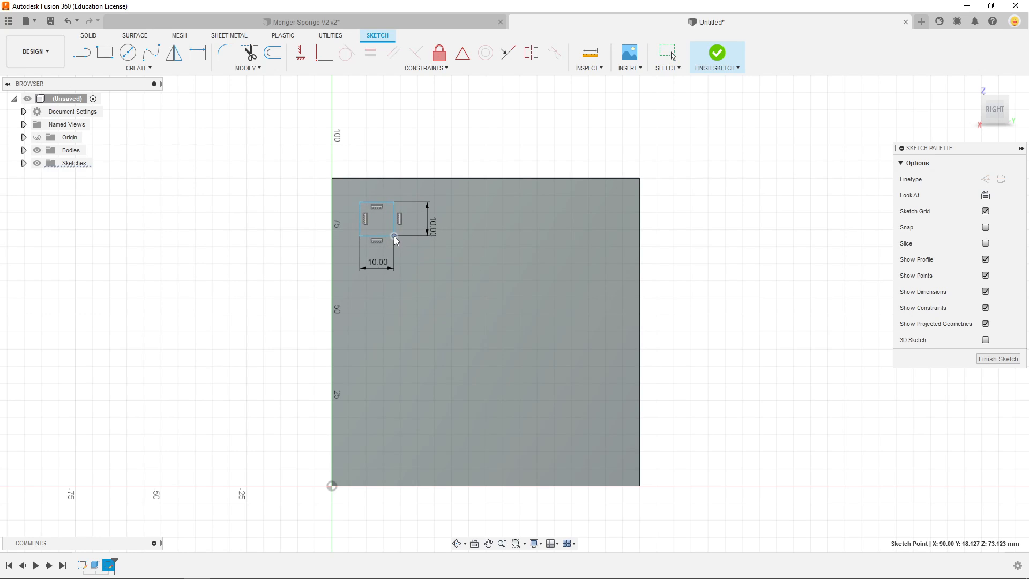
Dimension the small square's left side 10 mm from the left edge of the cube face.
{"action": "left_click", "coordinate": [197, 52]}
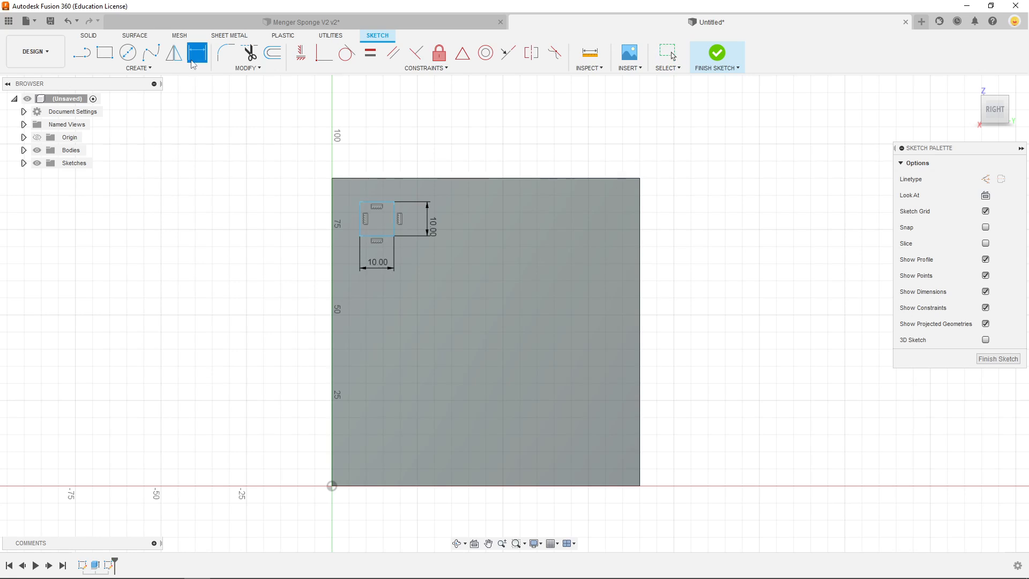
{"action": "left_click", "coordinate": [360, 220]}
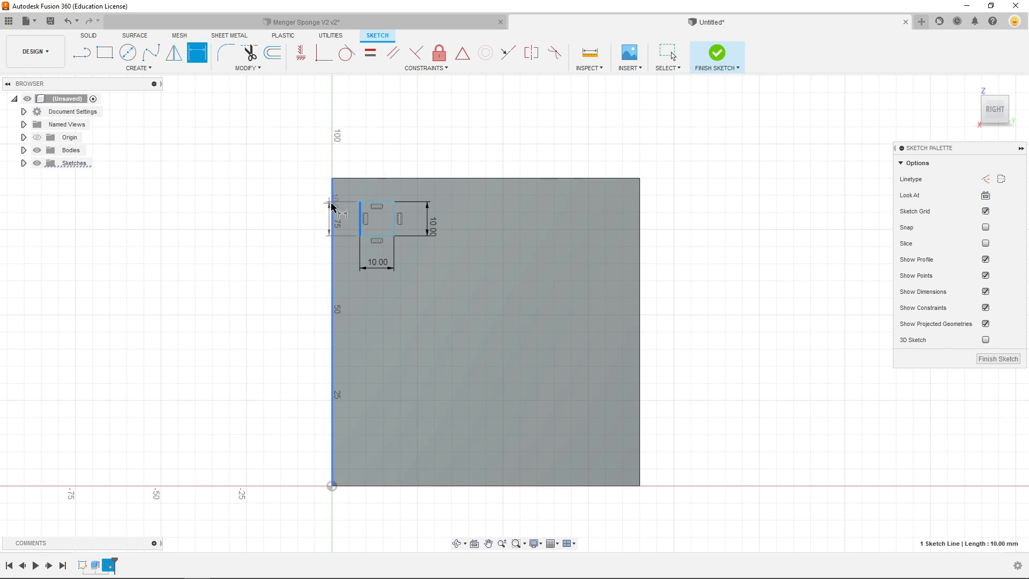
{"action": "left_click", "coordinate": [331, 217]}
{"action": "left_click", "coordinate": [339, 227]}
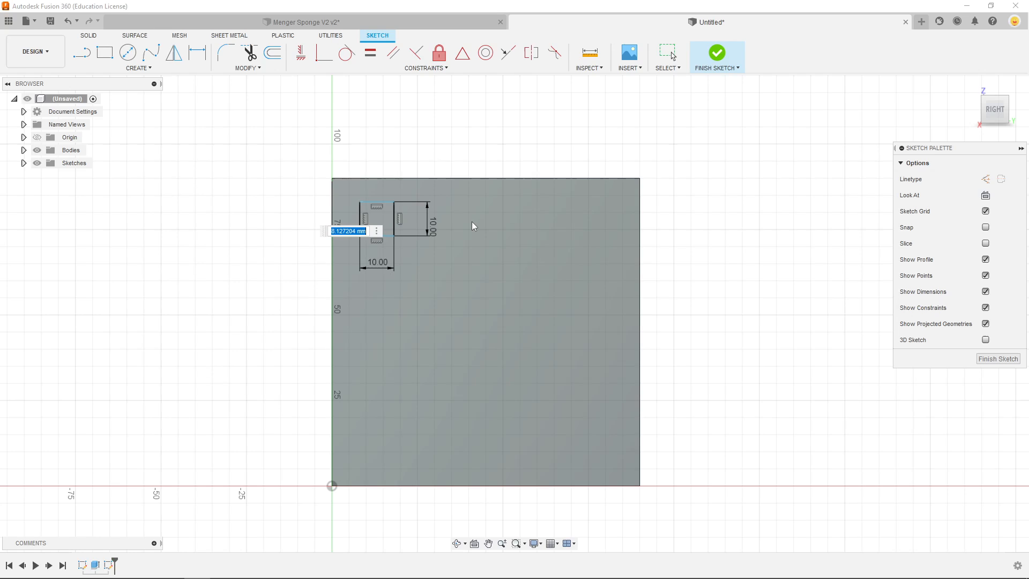
{"action": "type", "text": "10"}
{"action": "key", "text": "Return"}
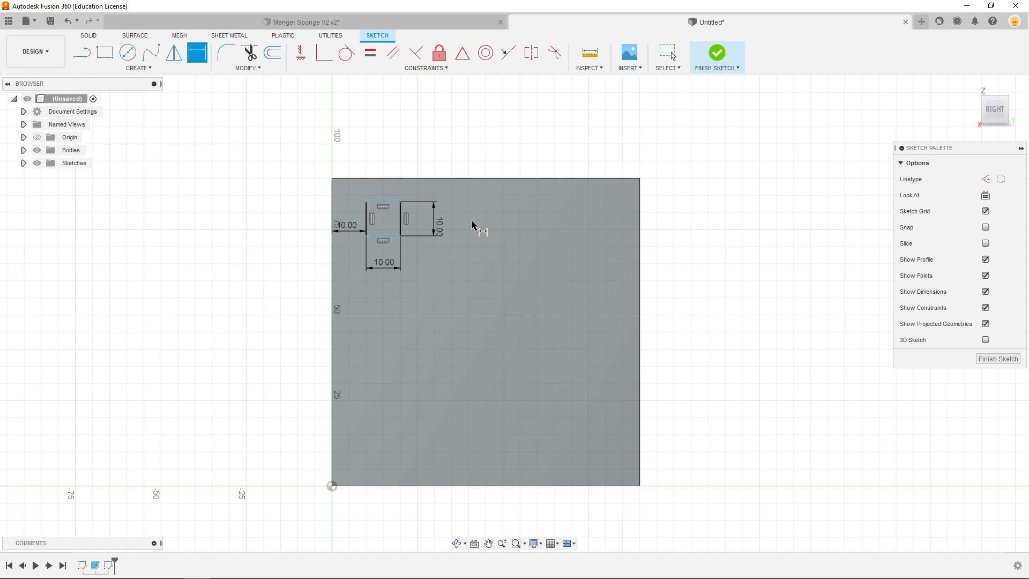
Dimension the small square's upper side 10 mm from the top edge of the cube face.
{"action": "left_click", "coordinate": [375, 202]}
{"action": "left_click", "coordinate": [375, 178]}
{"action": "left_click", "coordinate": [384, 193]}
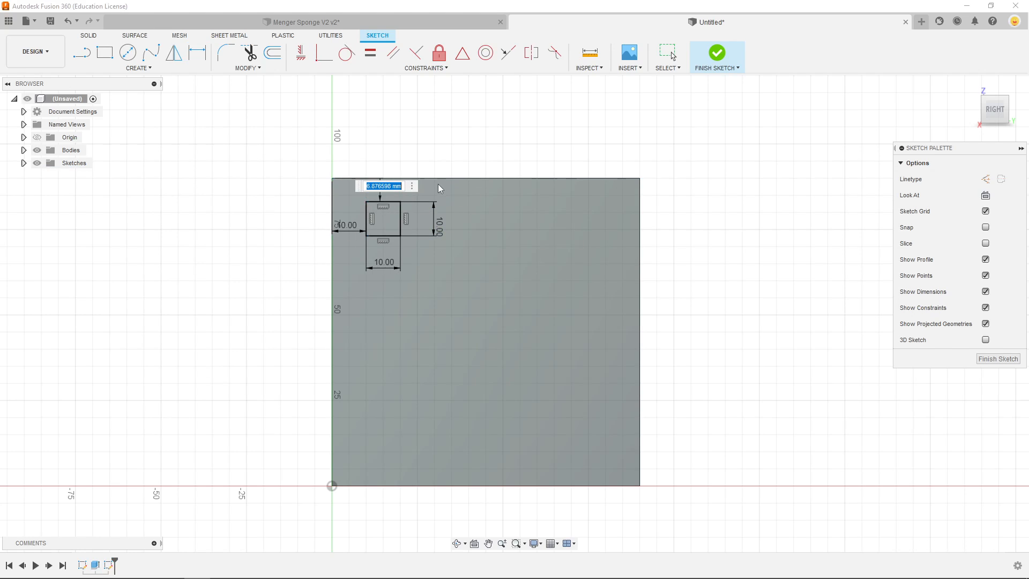
{"action": "type", "text": "10"}
{"action": "key", "text": "Return"}
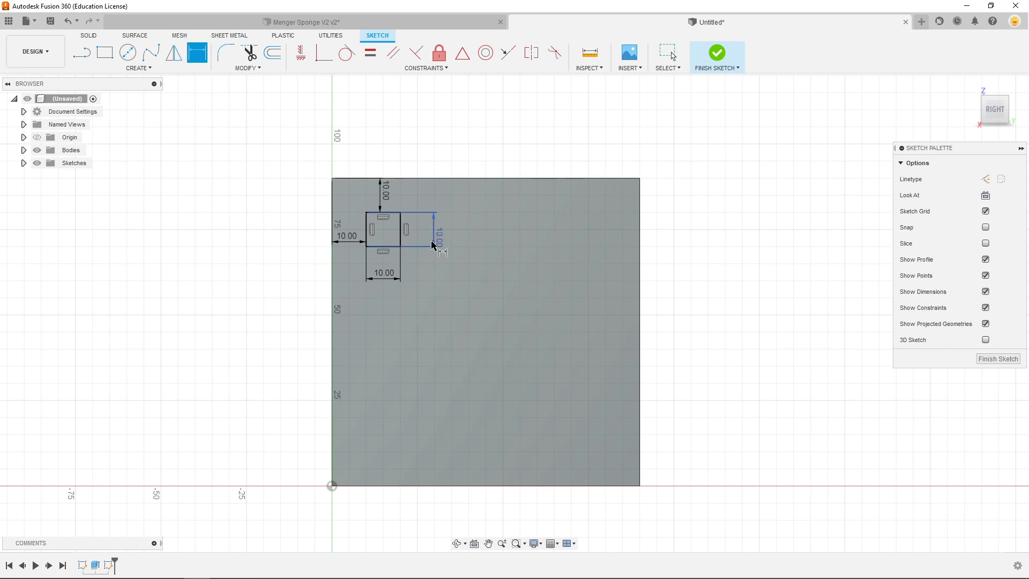
{"action": "key", "text": "Escape"}
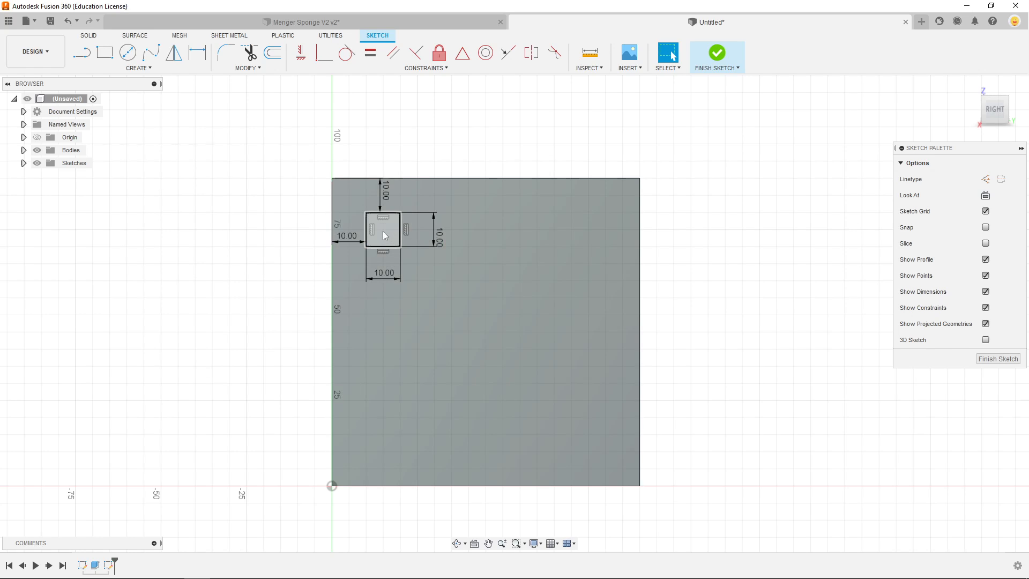
{"action": "left_click", "coordinate": [149, 68]}
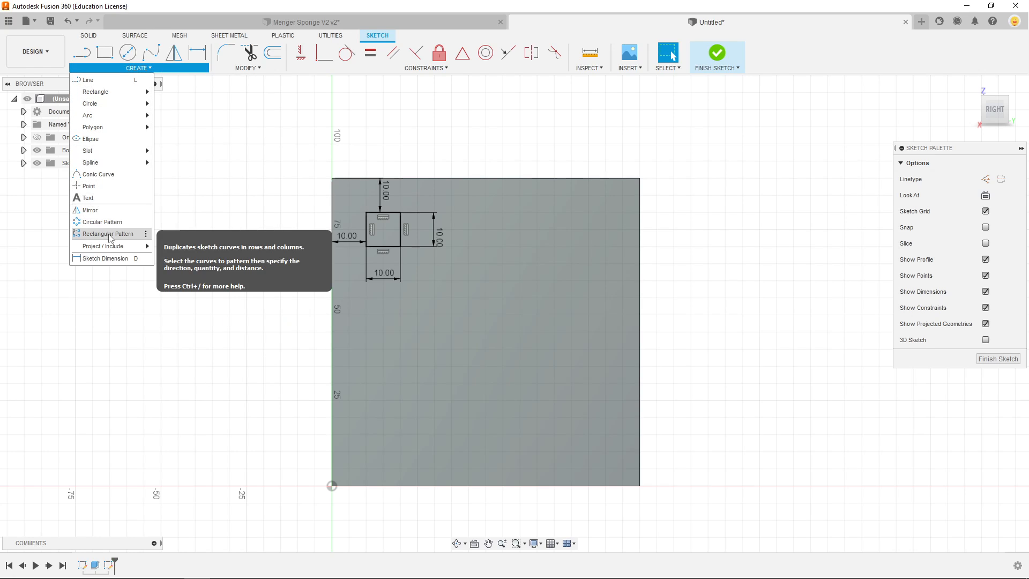
{"action": "left_click", "coordinate": [98, 235]}
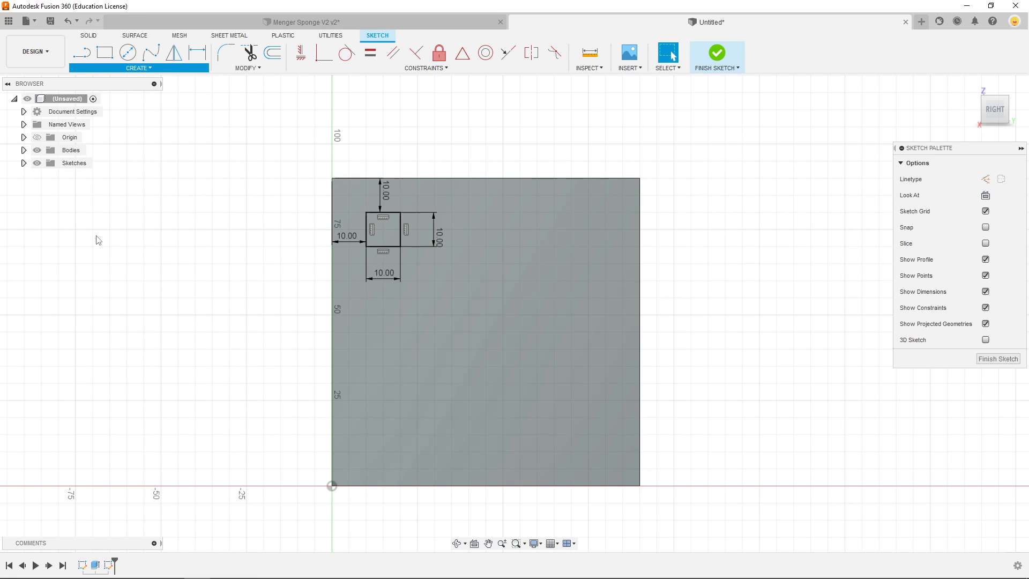
{"action": "left_click", "coordinate": [395, 249]}
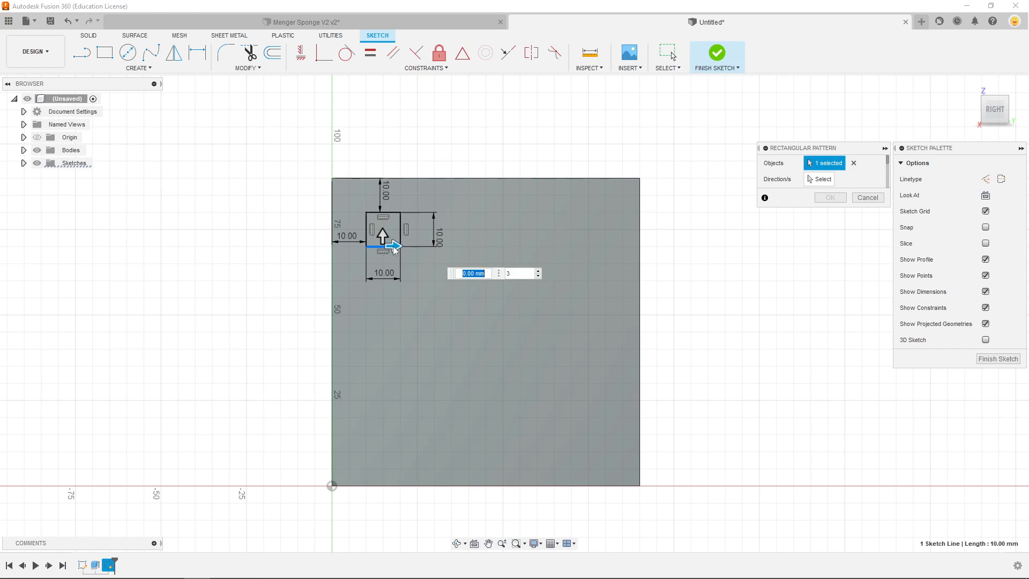
{"action": "left_click", "coordinate": [365, 229]}
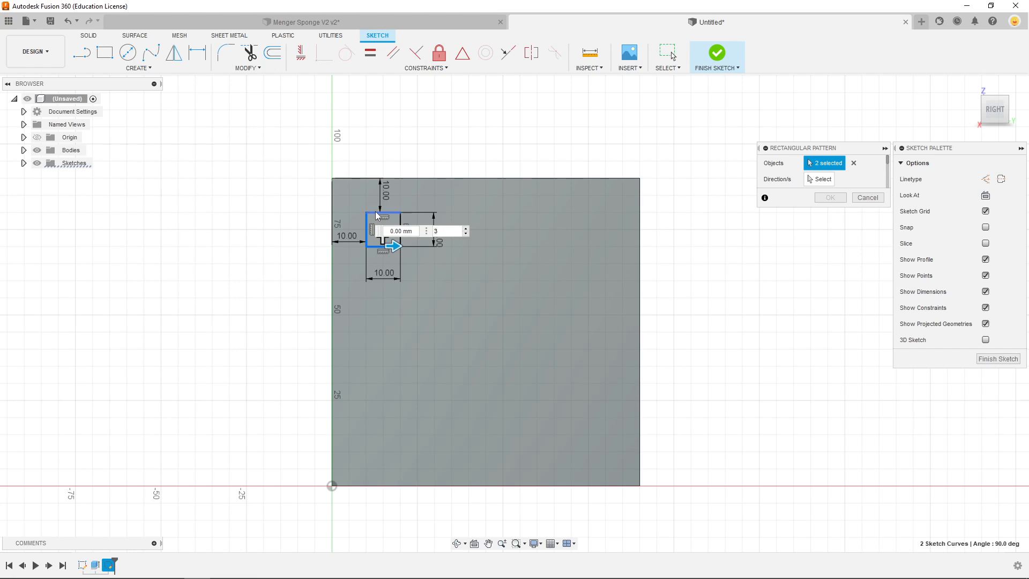
{"action": "left_click", "coordinate": [377, 214]}
{"action": "left_click", "coordinate": [403, 231]}
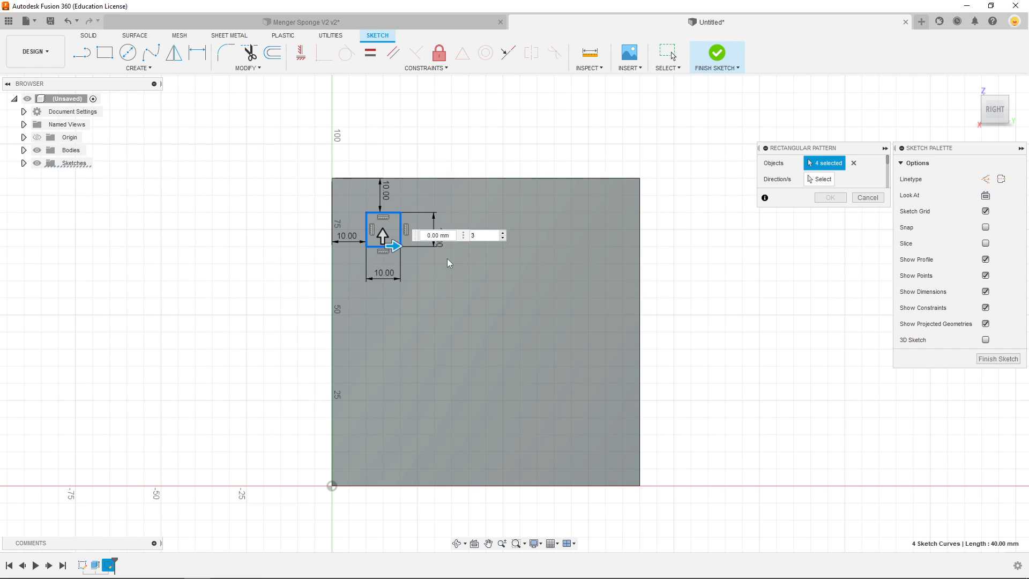
{"action": "left_click", "coordinate": [855, 163]}
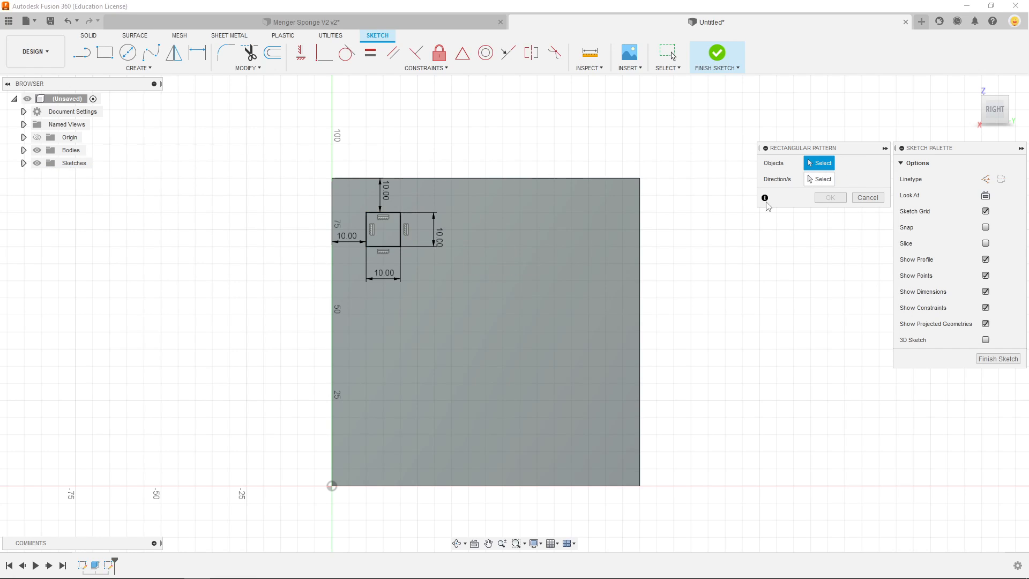
{"action": "double_click", "coordinate": [369, 224]}
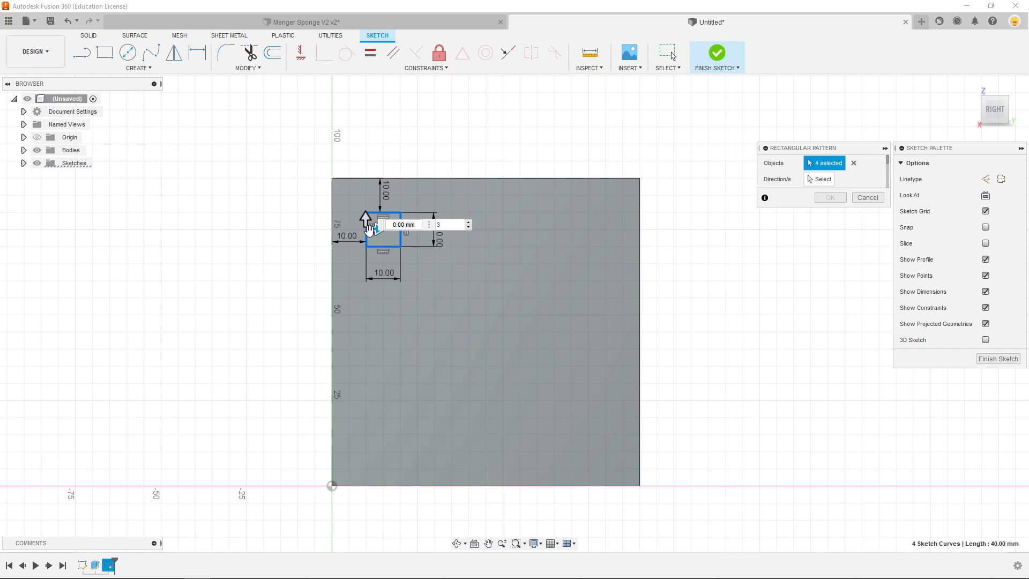
{"action": "left_click_drag", "start_coordinate": [370, 229], "coordinate": [592, 244]}
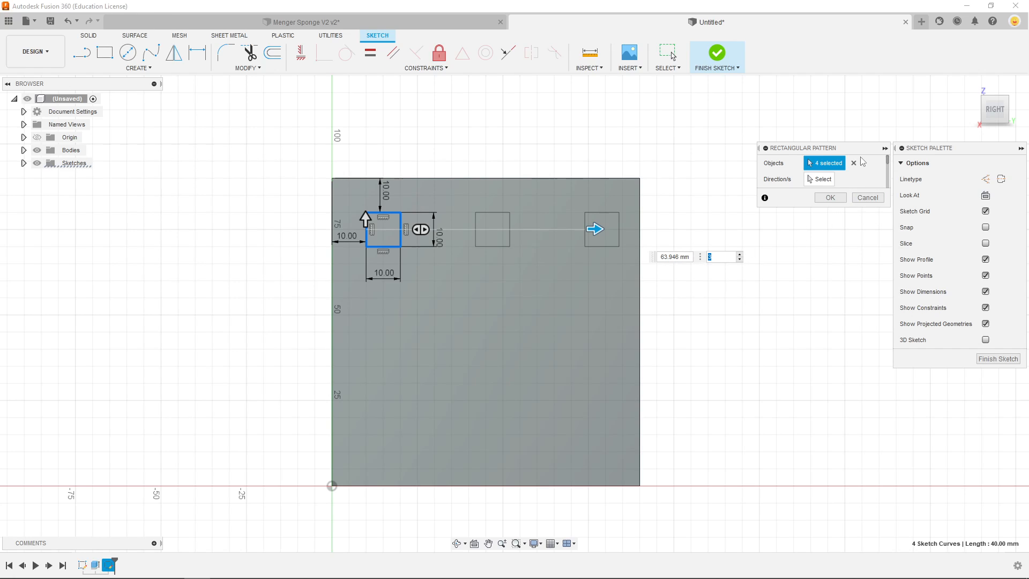
{"action": "left_click", "coordinate": [766, 149]}
{"action": "left_click", "coordinate": [767, 149]}
{"action": "left_click", "coordinate": [766, 149]}
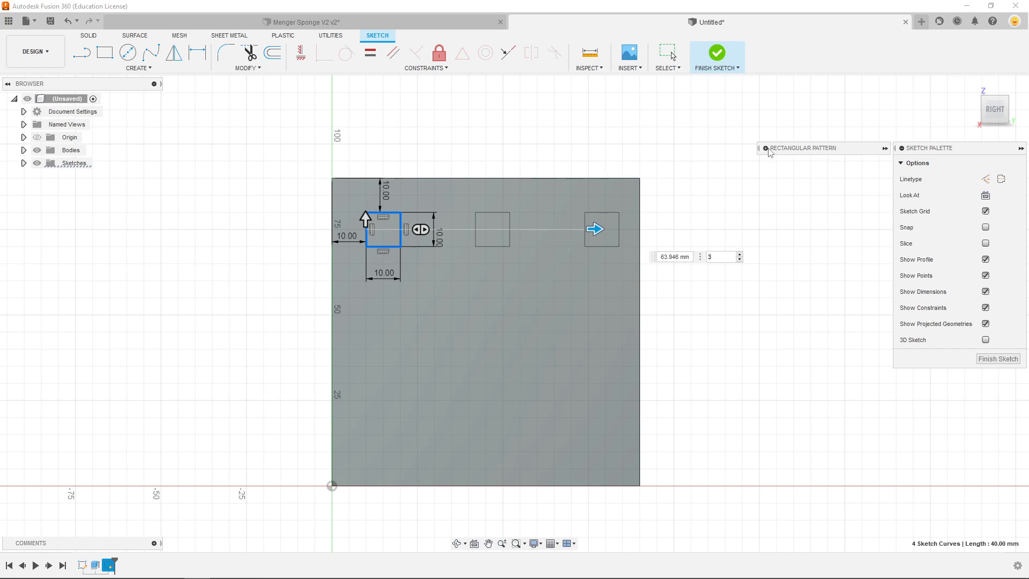
{"action": "left_click", "coordinate": [766, 149]}
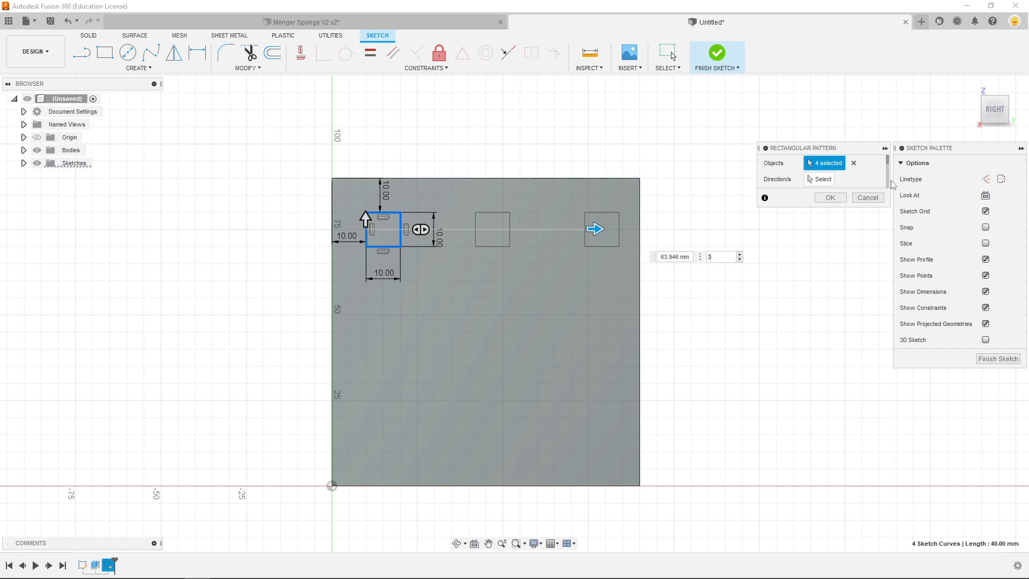
{"action": "left_click", "coordinate": [868, 198]}
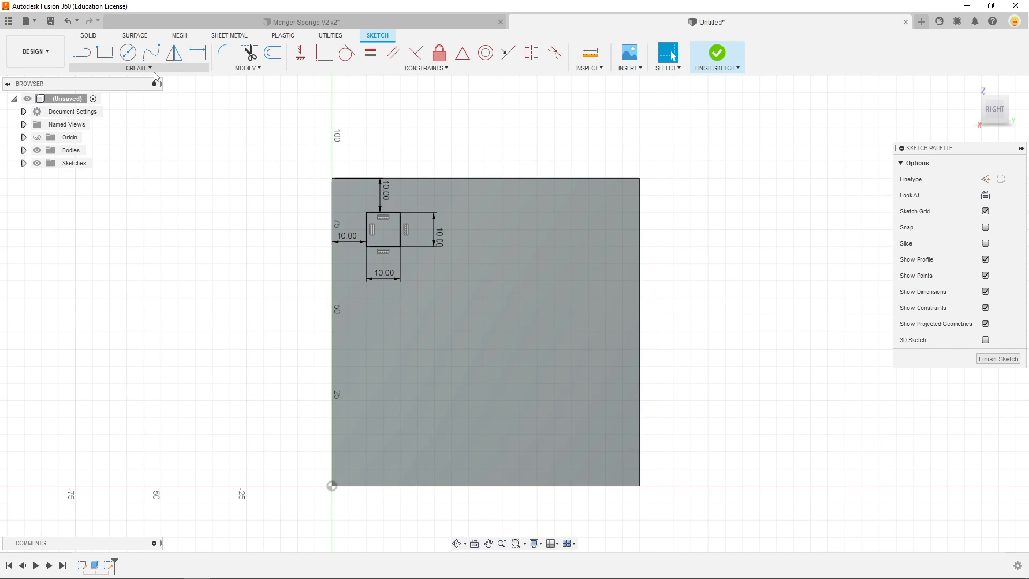
Start a rectangular pattern of the small square's four sides, directed along the cube face's top and left edges.
{"action": "left_click", "coordinate": [138, 68]}
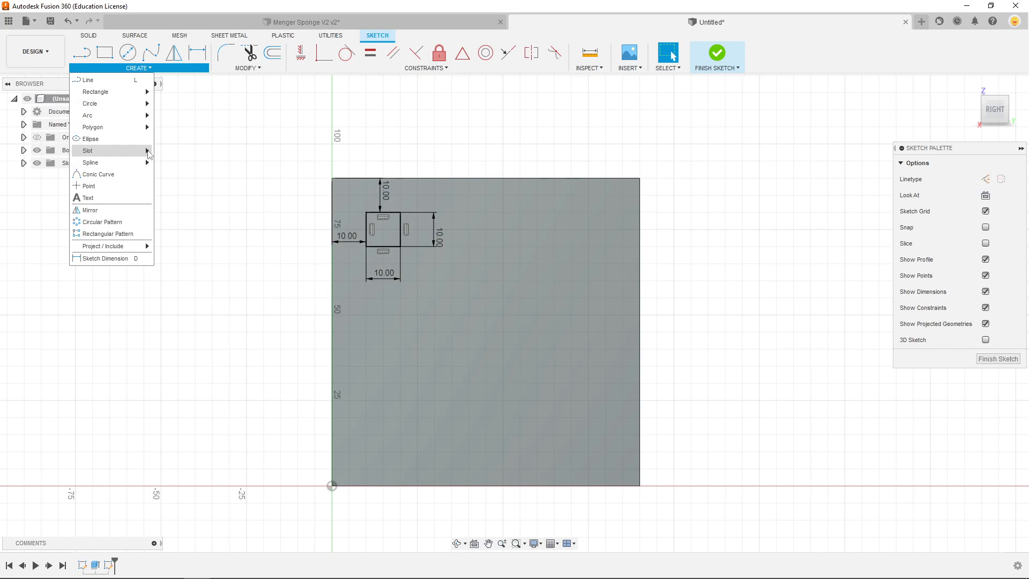
{"action": "left_click", "coordinate": [106, 233]}
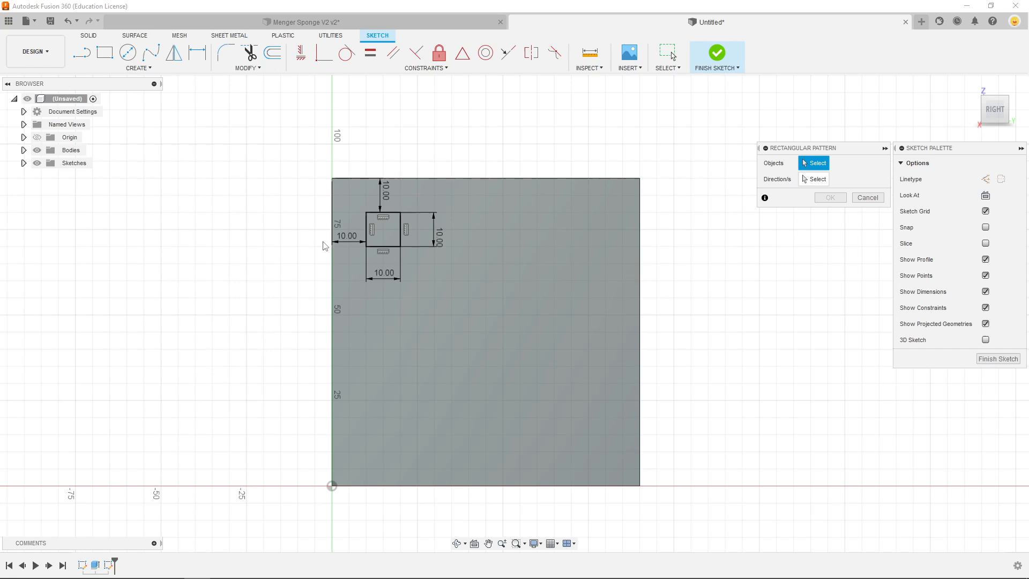
{"action": "double_click", "coordinate": [384, 213]}
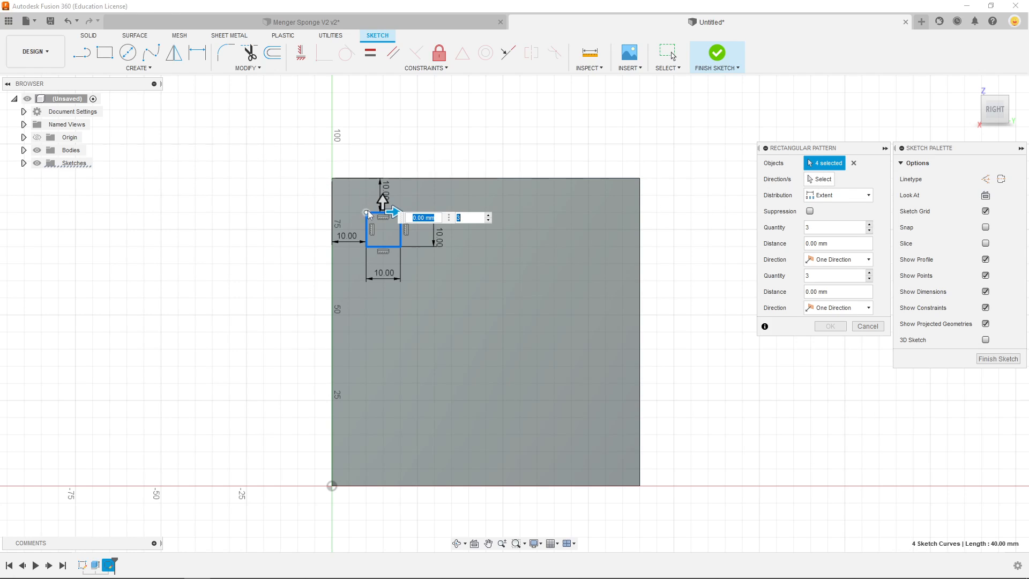
{"action": "left_click", "coordinate": [819, 181]}
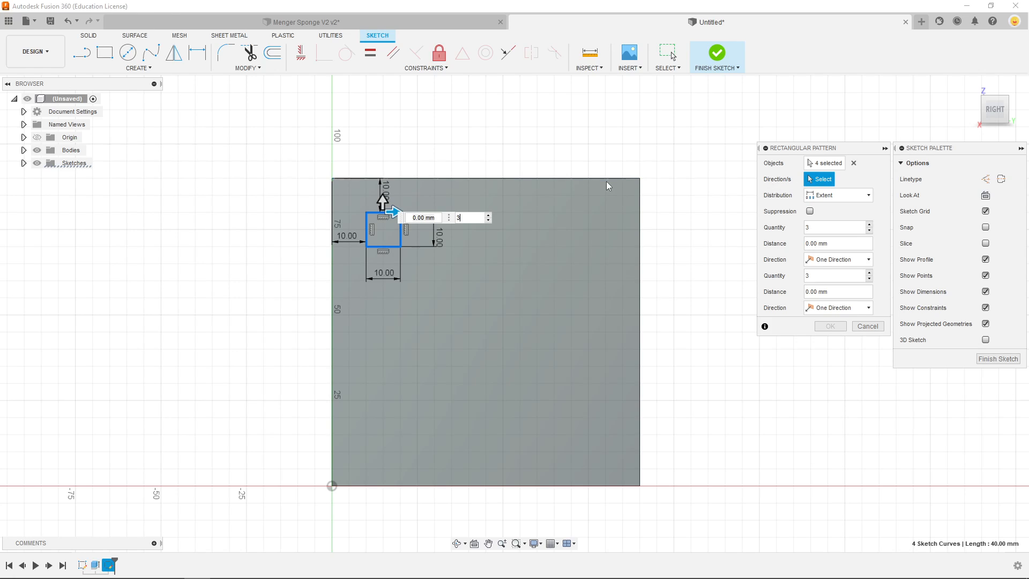
{"action": "left_click", "coordinate": [578, 178]}
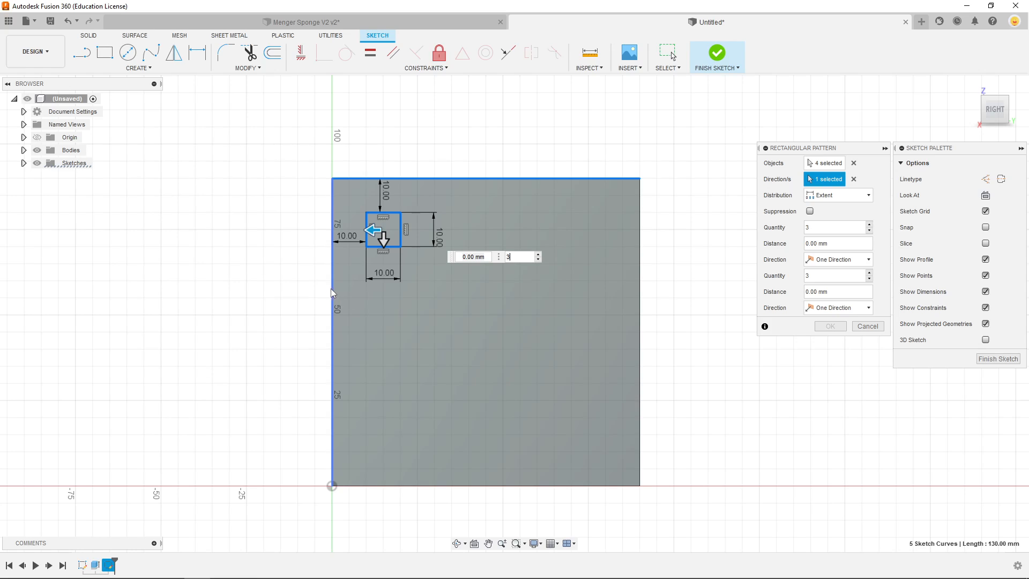
{"action": "left_click", "coordinate": [335, 243]}
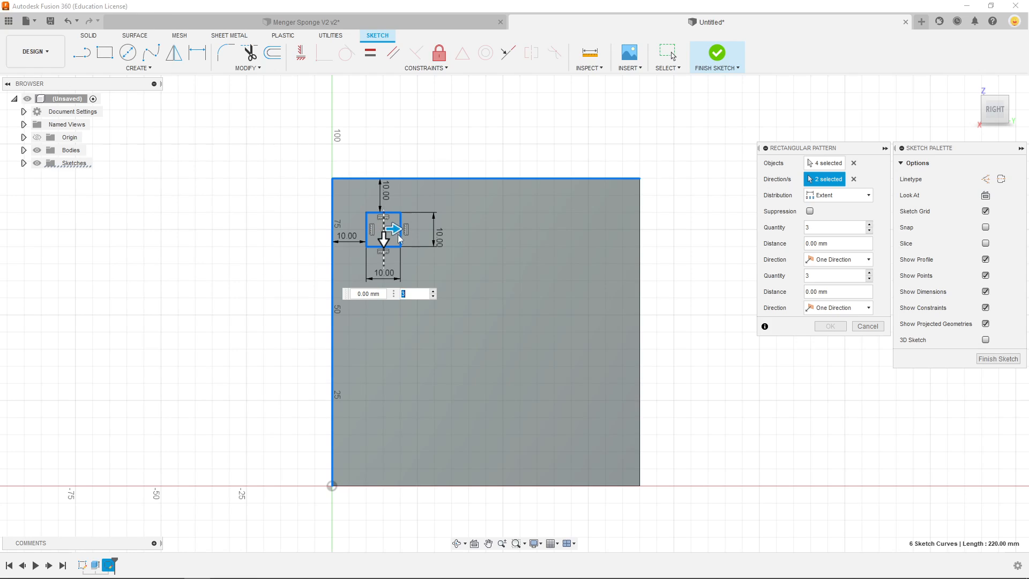
Set the pattern's distribution to Spacing with a distance of 30 mm in both directions.
{"action": "left_click", "coordinate": [836, 196]}
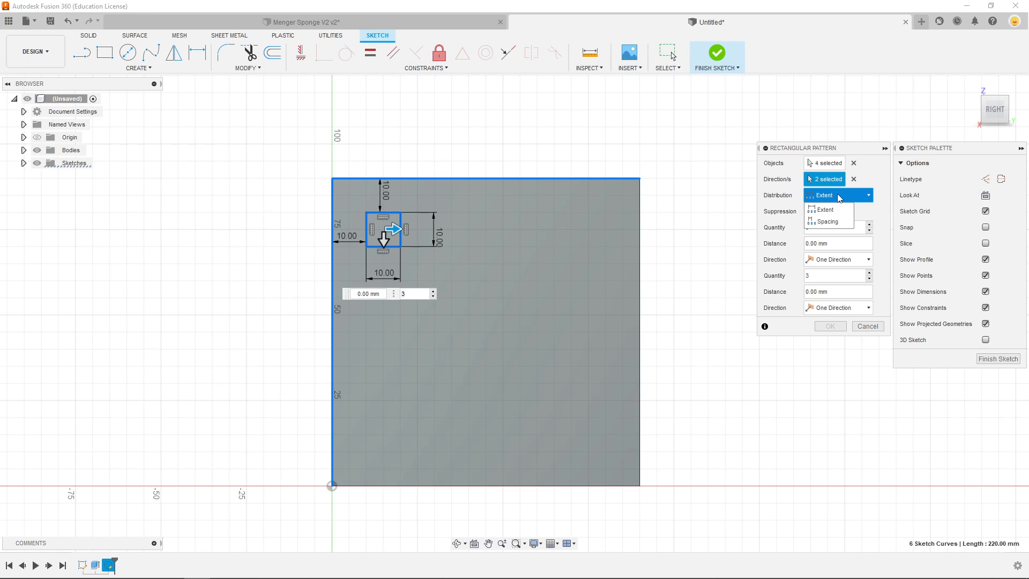
{"action": "left_click", "coordinate": [830, 222]}
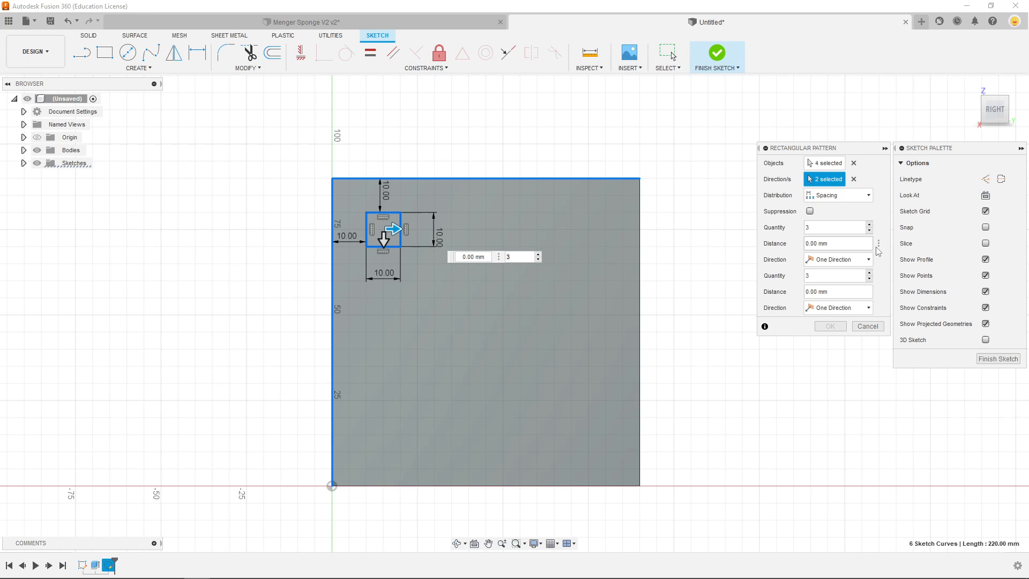
{"action": "left_click", "coordinate": [832, 243]}
{"action": "type", "text": "30"}
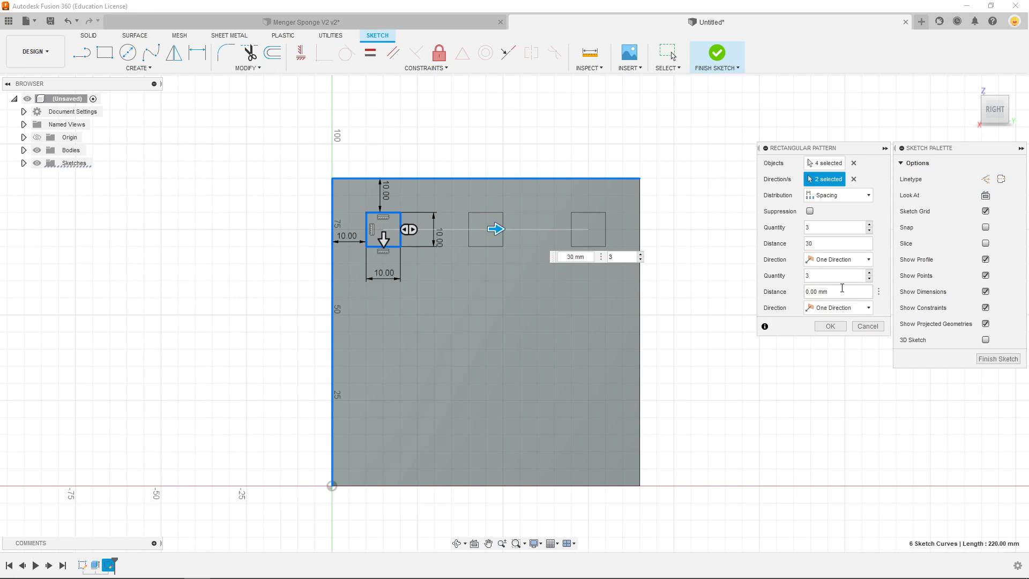
{"action": "left_click", "coordinate": [820, 292]}
{"action": "type", "text": "30"}
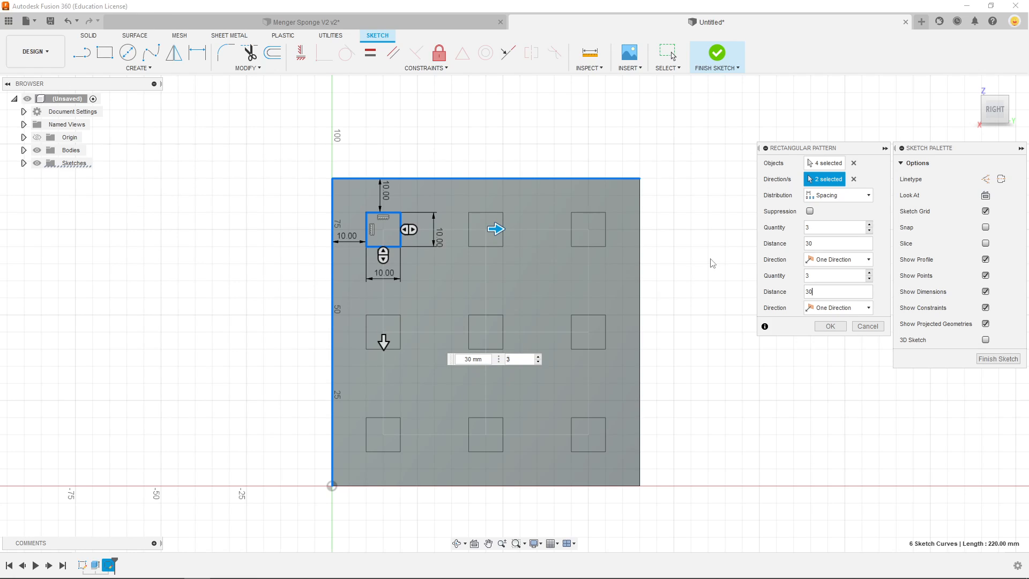
Enable suppression, exclude the centre instance of the 3 by 3 pattern, and apply the pattern.
{"action": "left_click", "coordinate": [810, 212]}
{"action": "left_click", "coordinate": [486, 333]}
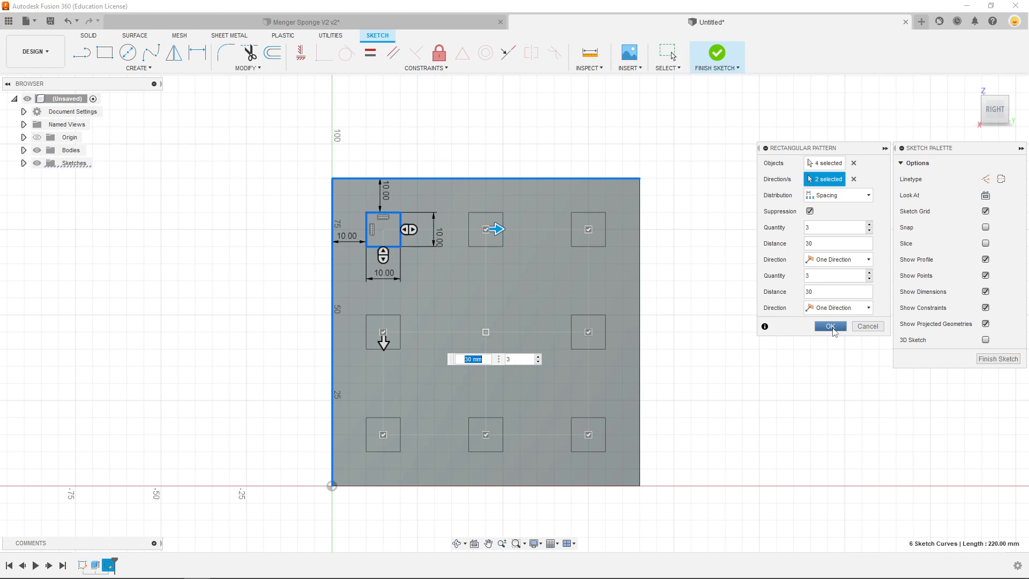
{"action": "left_click", "coordinate": [832, 327]}
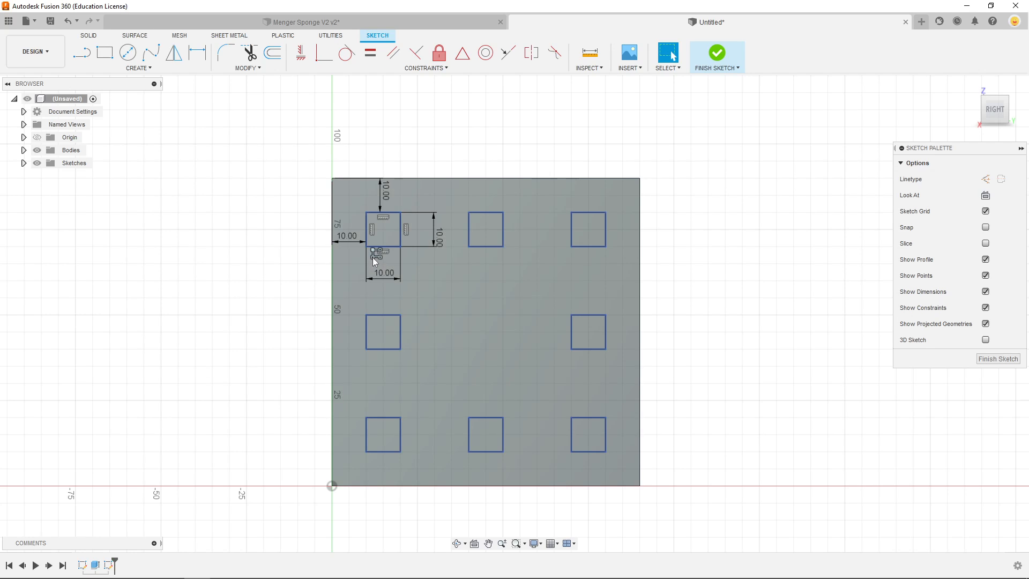
Reopen the rectangular pattern for editing and review its distribution, quantity and direction settings without changing them.
{"action": "double_click", "coordinate": [372, 257]}
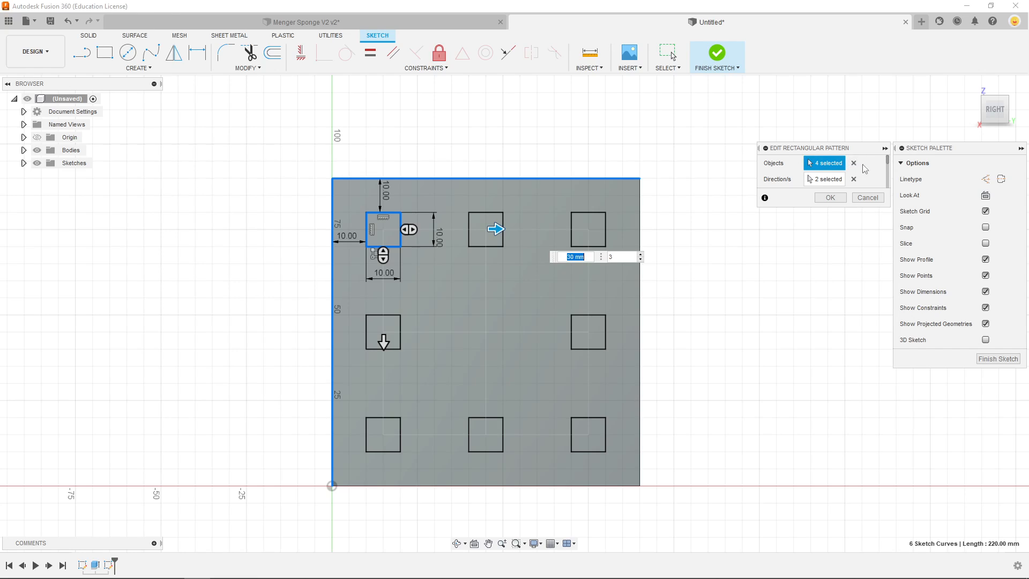
{"action": "scroll", "coordinate": [877, 171], "scroll_direction": "down", "scroll_amount": 2}
{"action": "scroll", "coordinate": [877, 173], "scroll_direction": "up", "scroll_amount": 2}
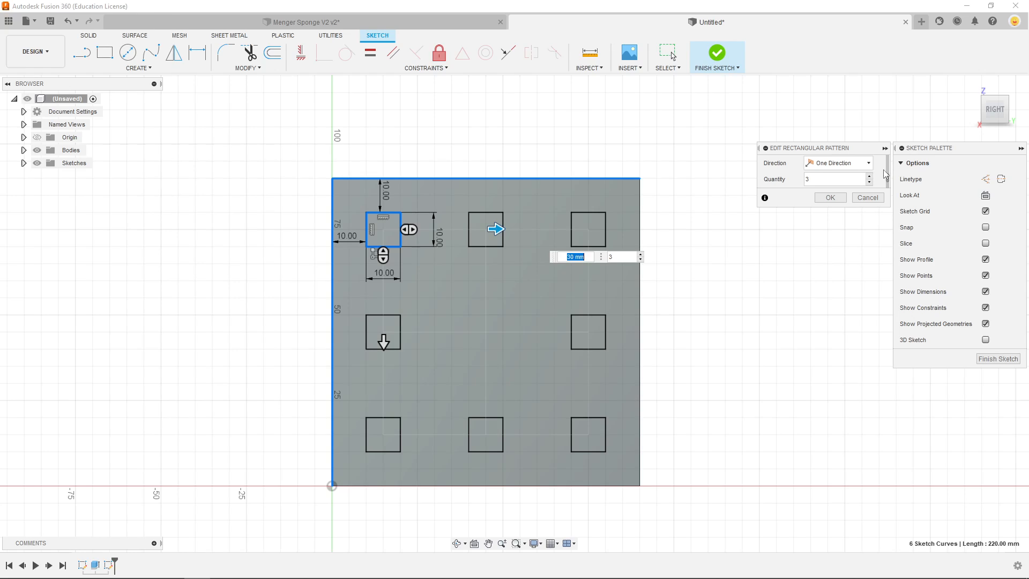
{"action": "scroll", "coordinate": [884, 172], "scroll_direction": "up", "scroll_amount": 1}
{"action": "scroll", "coordinate": [885, 172], "scroll_direction": "up", "scroll_amount": 2}
{"action": "scroll", "coordinate": [884, 174], "scroll_direction": "down", "scroll_amount": 5}
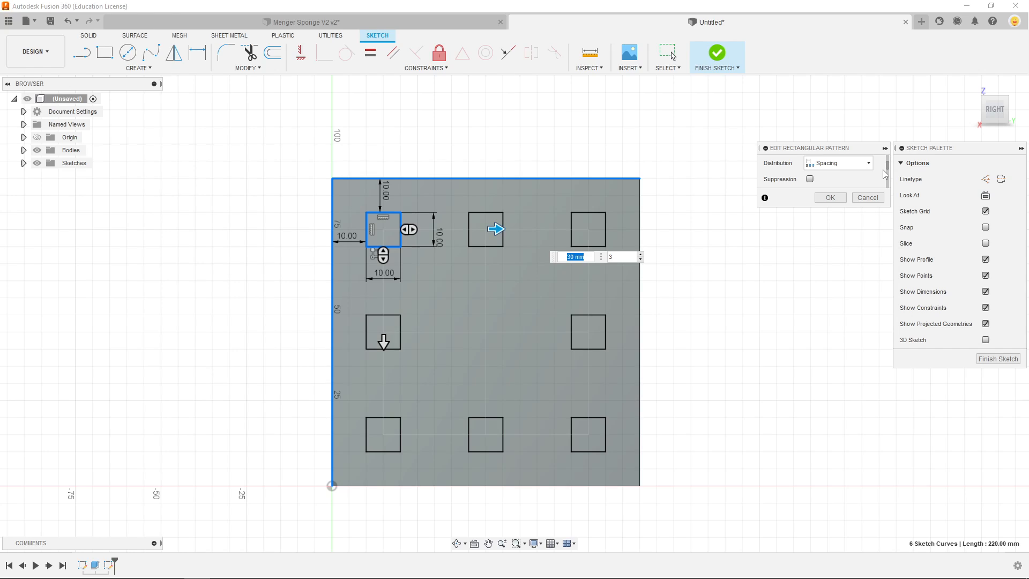
{"action": "scroll", "coordinate": [884, 174], "scroll_direction": "up", "scroll_amount": 5}
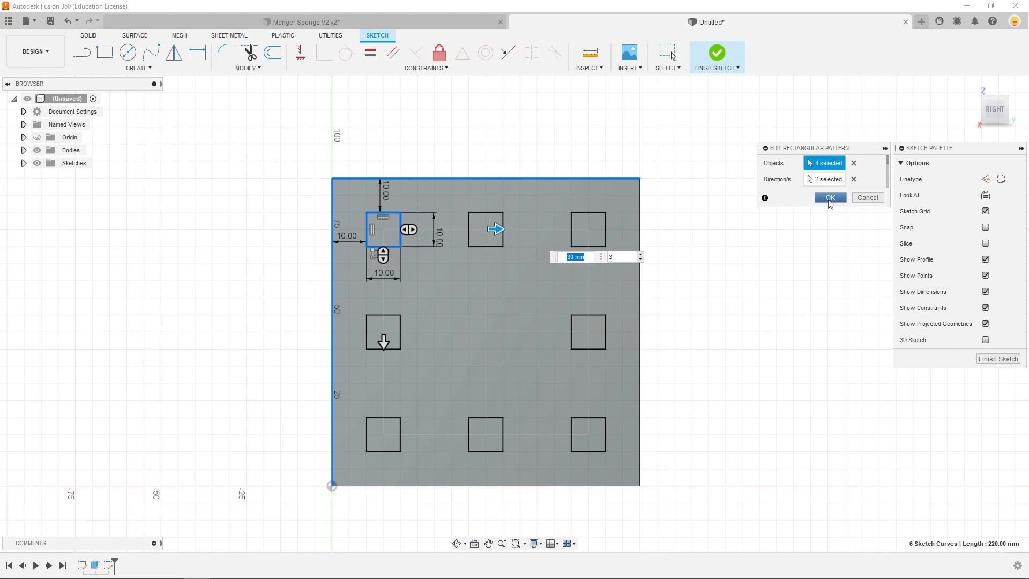
{"action": "left_click", "coordinate": [868, 197]}
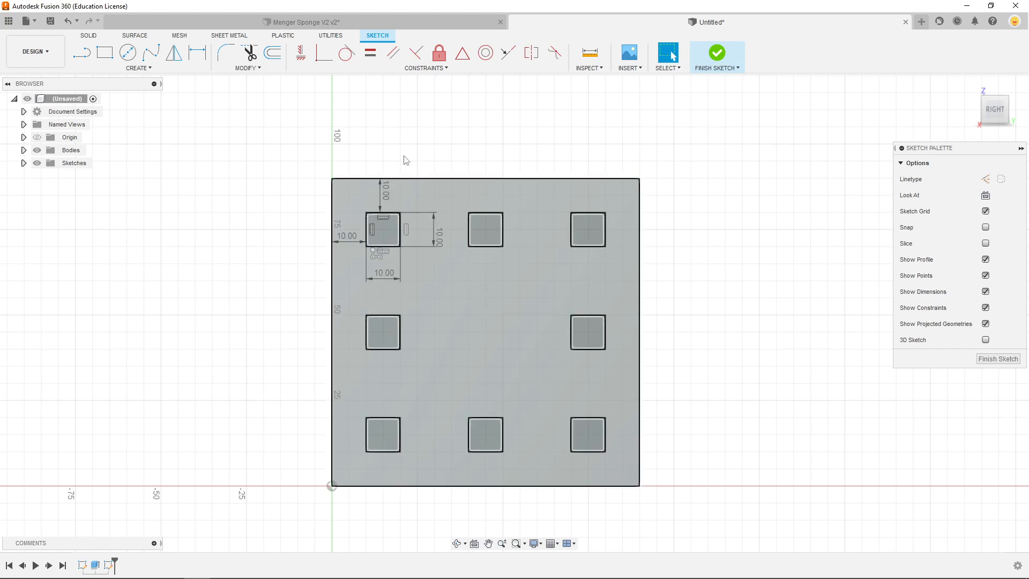
Draw a 30 by 30 mm two-point rectangle in the middle of the face and move its lower-right corner to about Y 62, Z 30 mm.
{"action": "left_click", "coordinate": [105, 54]}
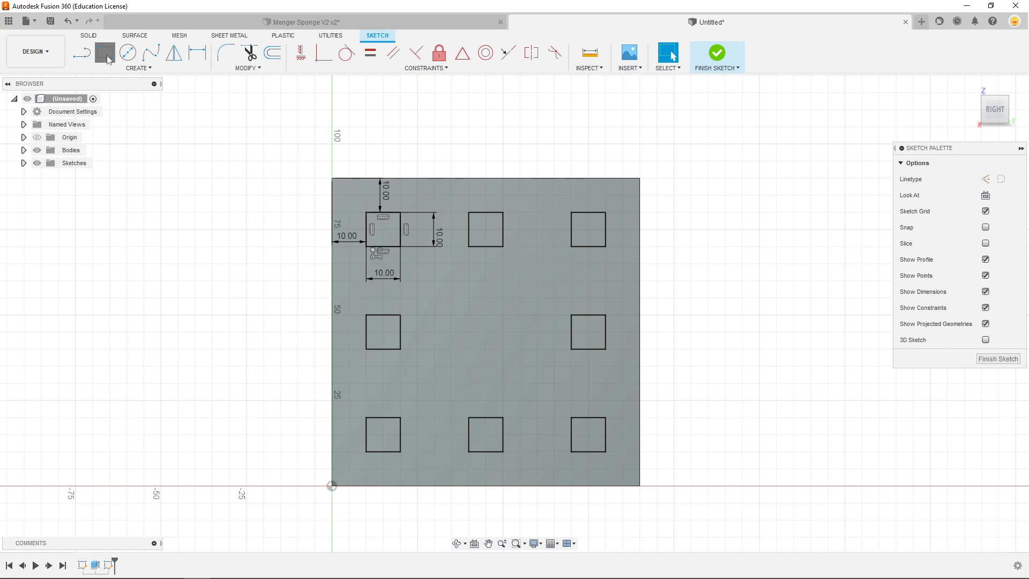
{"action": "left_click", "coordinate": [447, 275]}
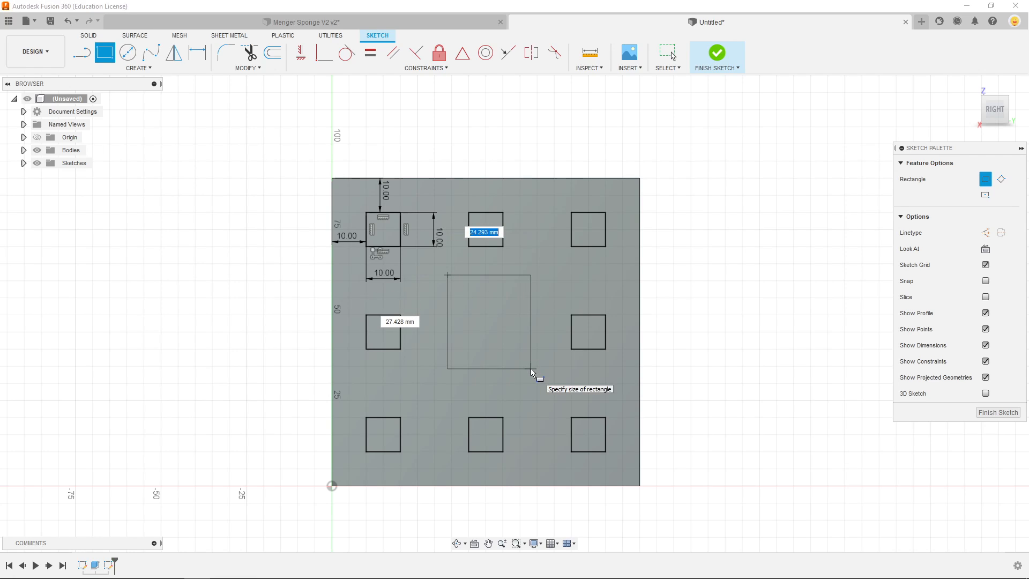
{"action": "type", "text": "30"}
{"action": "key", "text": "Tab"}
{"action": "type", "text": "30"}
{"action": "key", "text": "Return"}
{"action": "key", "text": "Escape"}
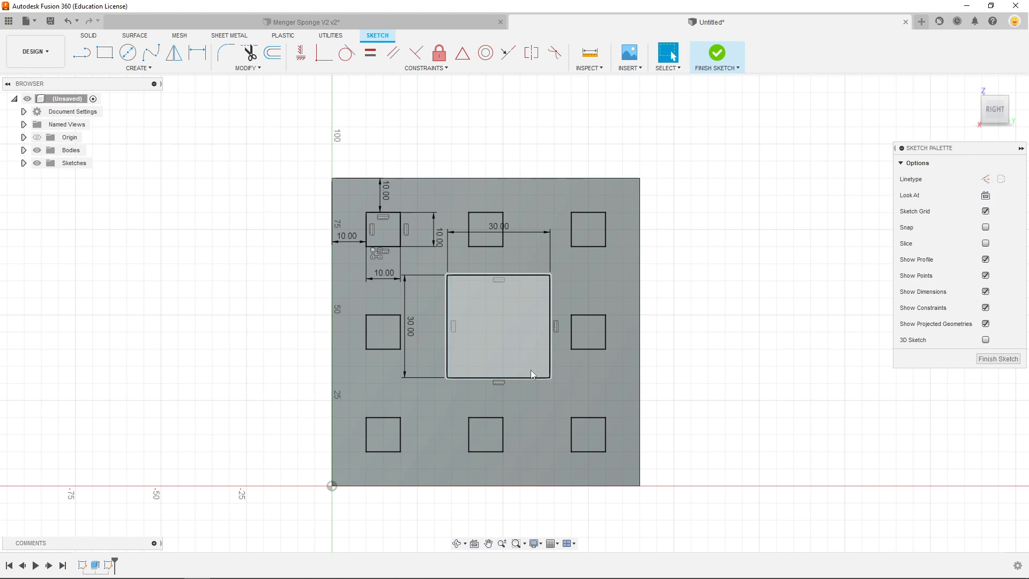
{"action": "left_click", "coordinate": [532, 374]}
{"action": "mouse_move", "coordinate": [551, 377]}
{"action": "left_mouse_down"}
{"action": "mouse_move", "coordinate": [618, 367]}
{"action": "mouse_move", "coordinate": [499, 354]}
{"action": "mouse_move", "coordinate": [567, 394]}
{"action": "mouse_move", "coordinate": [546, 382]}
{"action": "left_mouse_up"}
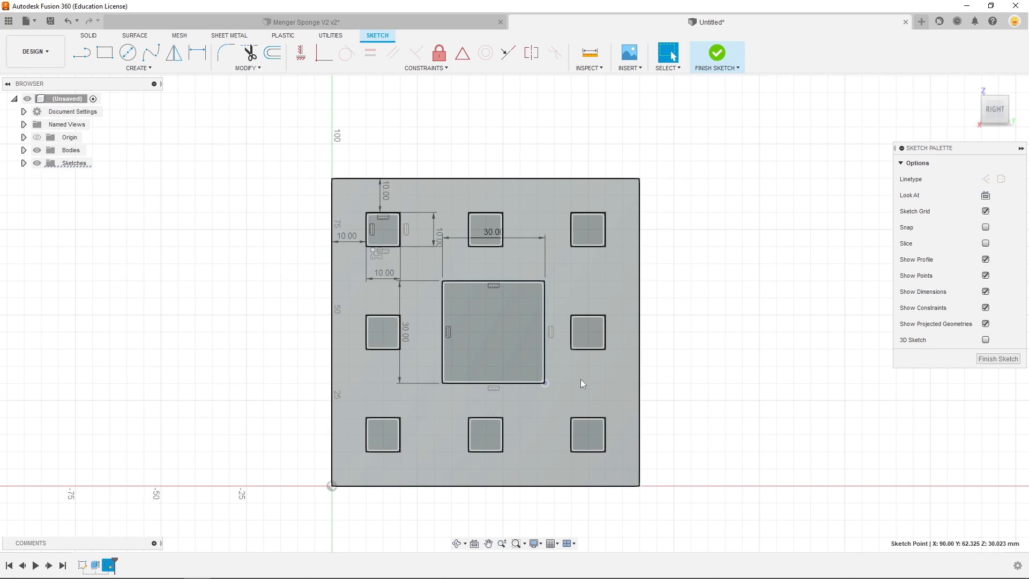
Dimension the gap between the central square's right side and the middle-right small square as 10 mm.
{"action": "left_click", "coordinate": [196, 53]}
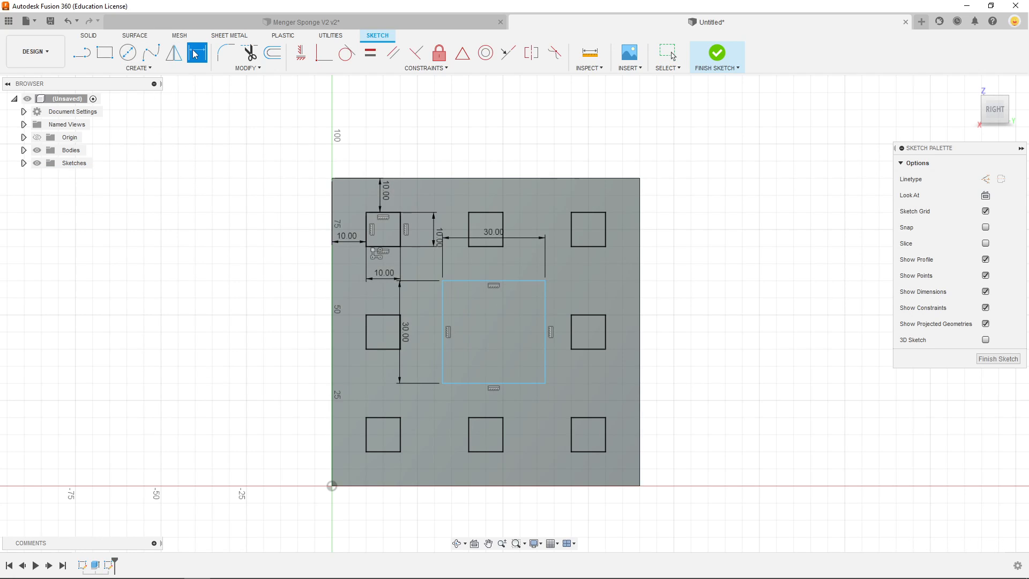
{"action": "left_click", "coordinate": [572, 336]}
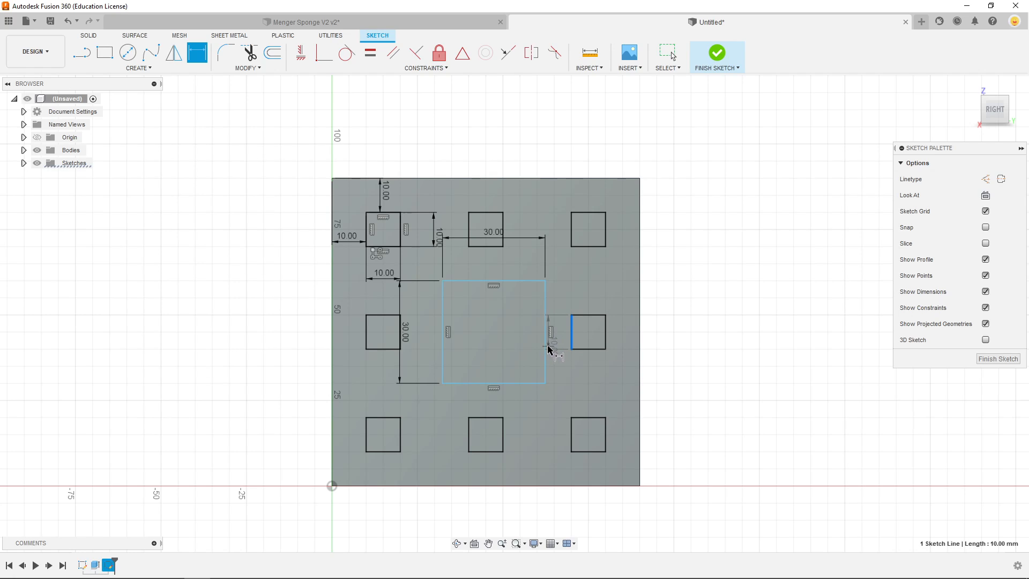
{"action": "left_click", "coordinate": [546, 346]}
{"action": "left_click", "coordinate": [558, 354]}
{"action": "type", "text": "10"}
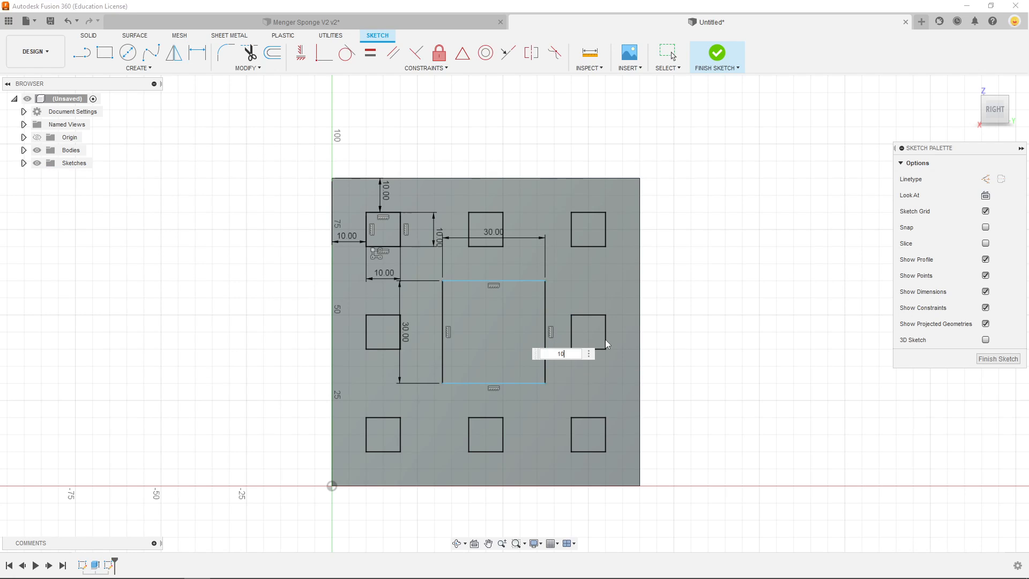
{"action": "key", "text": "Return"}
Dimension the gap between the central square and the lower-middle small square as 10 mm, and move both 30 mm dimensions closer to the central square.
{"action": "left_click", "coordinate": [493, 383]}
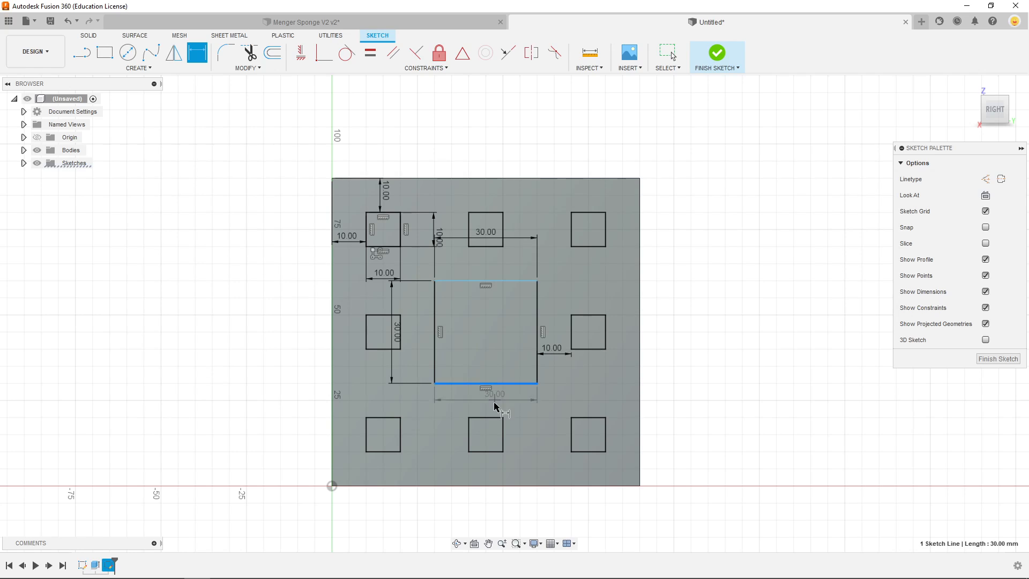
{"action": "left_click", "coordinate": [494, 418]}
{"action": "left_click", "coordinate": [514, 407]}
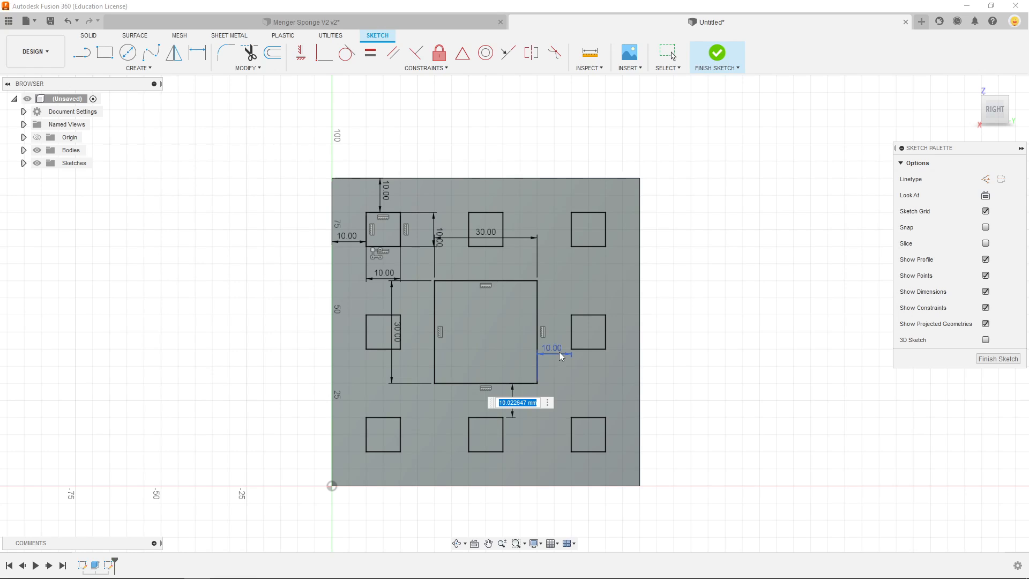
{"action": "type", "text": "10"}
{"action": "key", "text": "Return"}
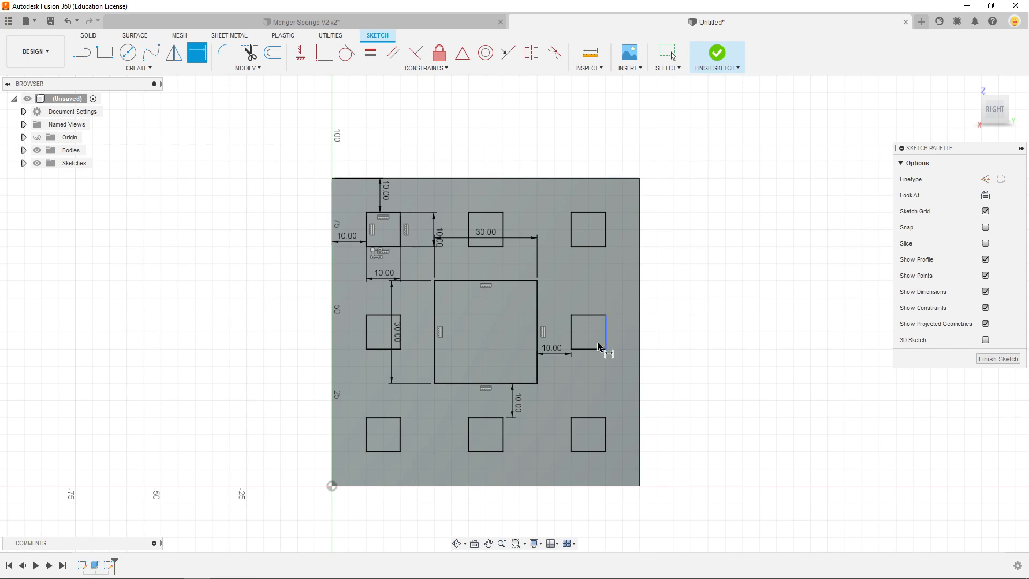
{"action": "left_click_drag", "start_coordinate": [483, 227], "coordinate": [484, 267]}
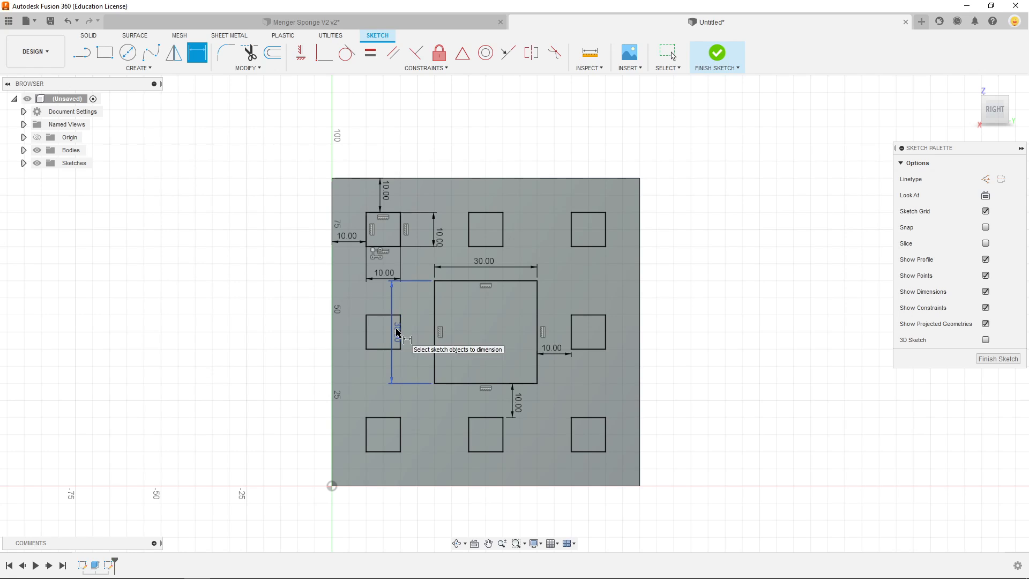
{"action": "left_click_drag", "start_coordinate": [396, 334], "coordinate": [421, 335]}
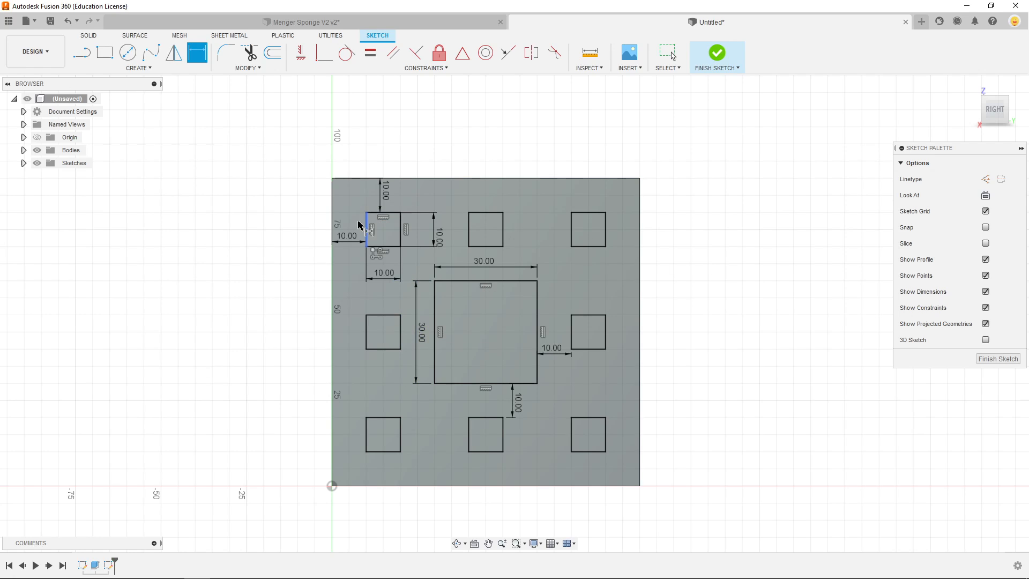
Start an Extrude with the eight small squares and the central square as its profiles.
{"action": "left_click", "coordinate": [89, 36]}
{"action": "left_click", "coordinate": [104, 54]}
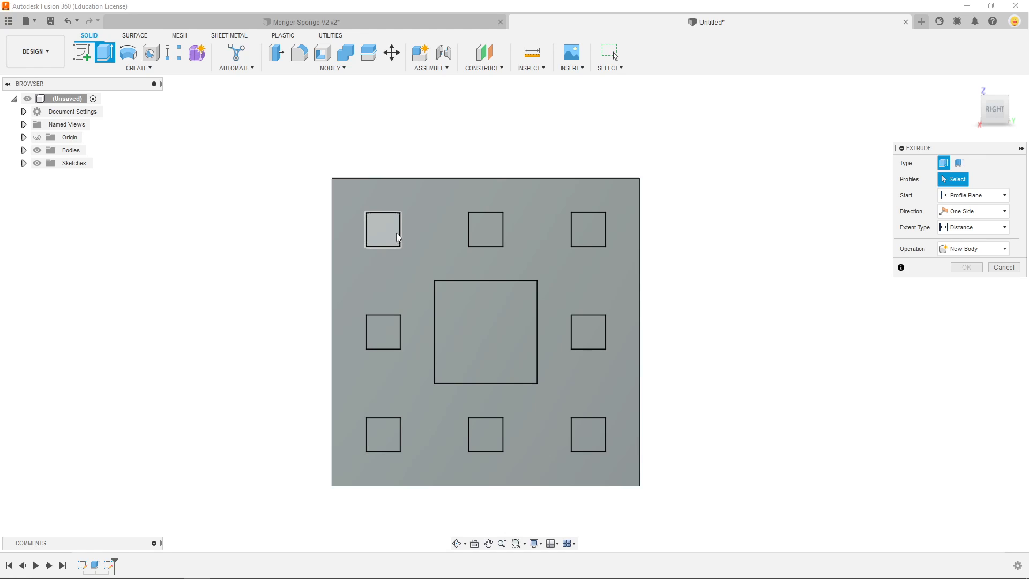
{"action": "left_click", "coordinate": [383, 228]}
{"action": "left_click", "coordinate": [485, 228]}
{"action": "left_click", "coordinate": [599, 236]}
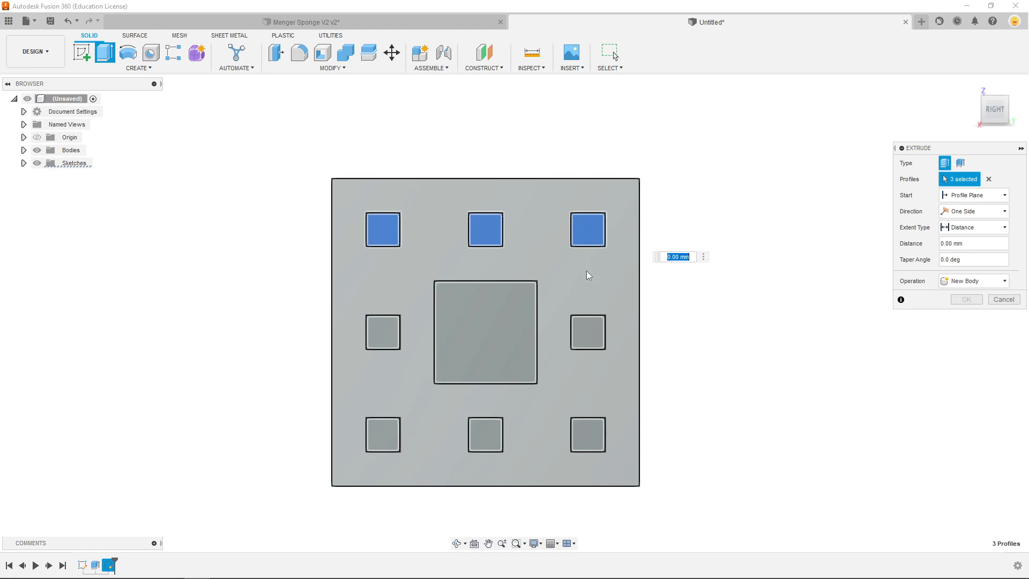
{"action": "left_click", "coordinate": [587, 332]}
{"action": "left_click", "coordinate": [588, 435]}
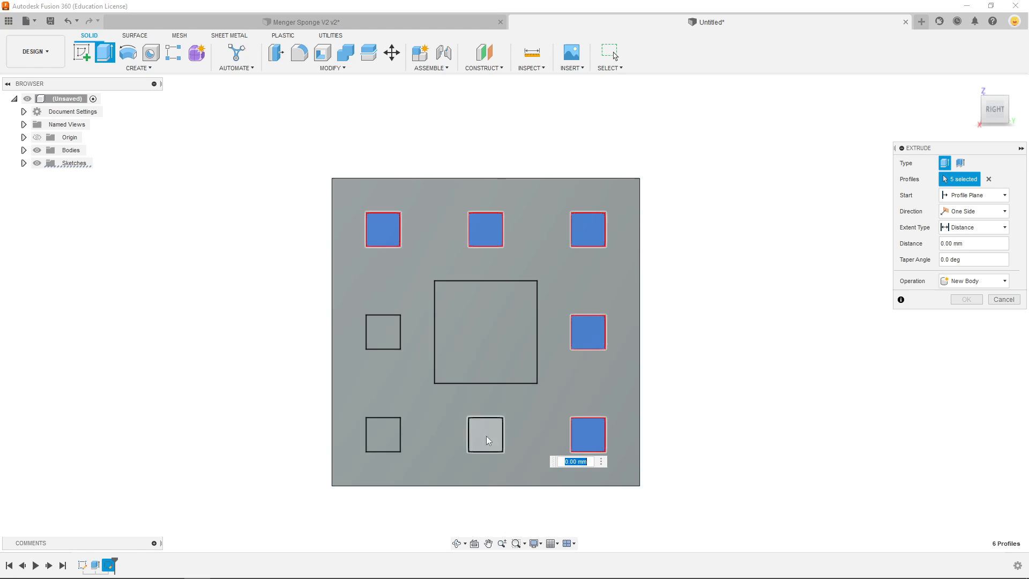
{"action": "left_click", "coordinate": [485, 433]}
{"action": "left_click", "coordinate": [381, 435]}
{"action": "left_click", "coordinate": [381, 333]}
{"action": "left_click", "coordinate": [450, 331]}
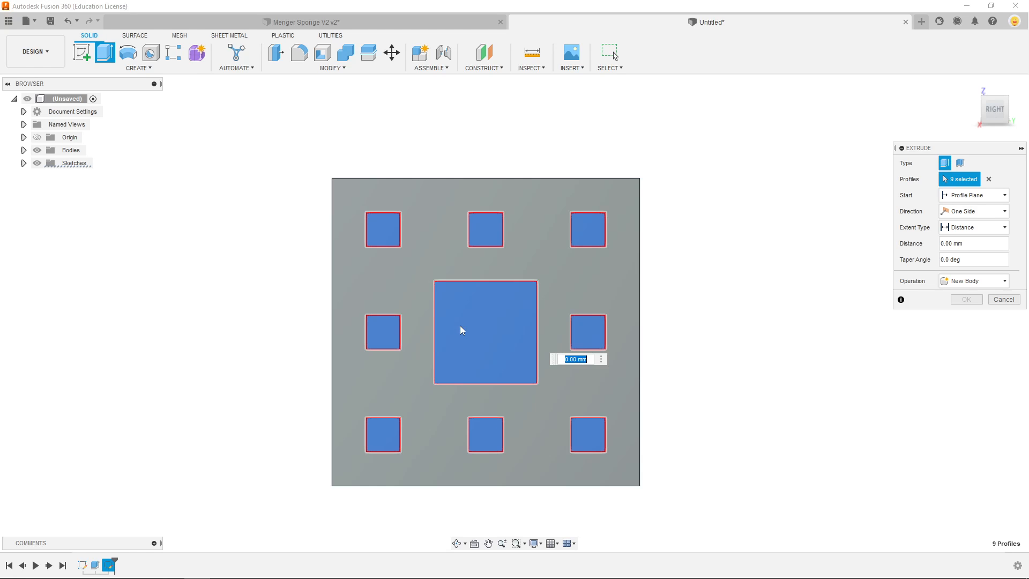
Cut the nine profiles through the whole cube with extent type All and the direction flipped into the body.
{"action": "middle_click_drag", "start_coordinate": [485, 332], "coordinate": [561, 341], "text": "shift"}
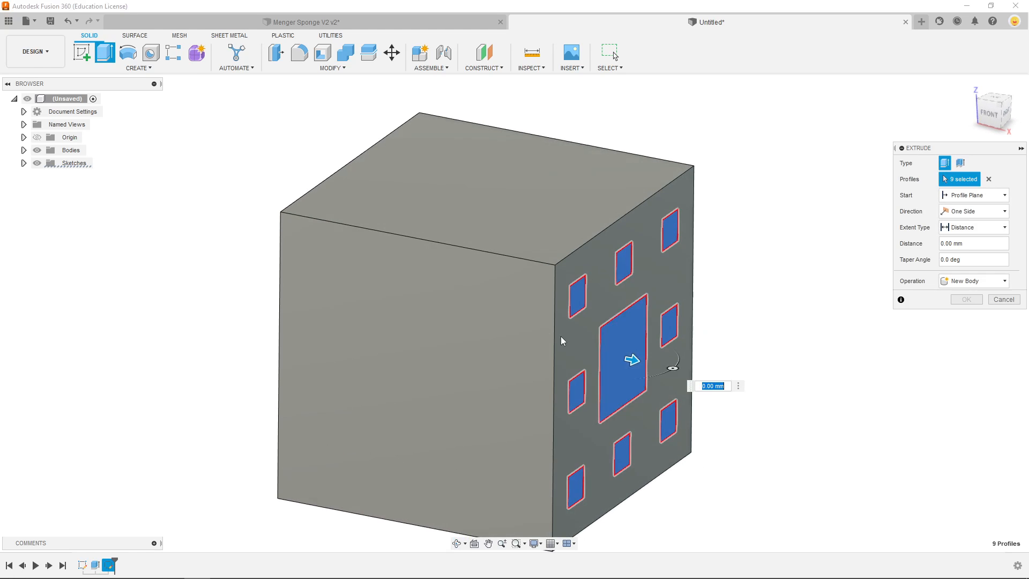
{"action": "left_click", "coordinate": [988, 229]}
{"action": "left_click", "coordinate": [960, 262]}
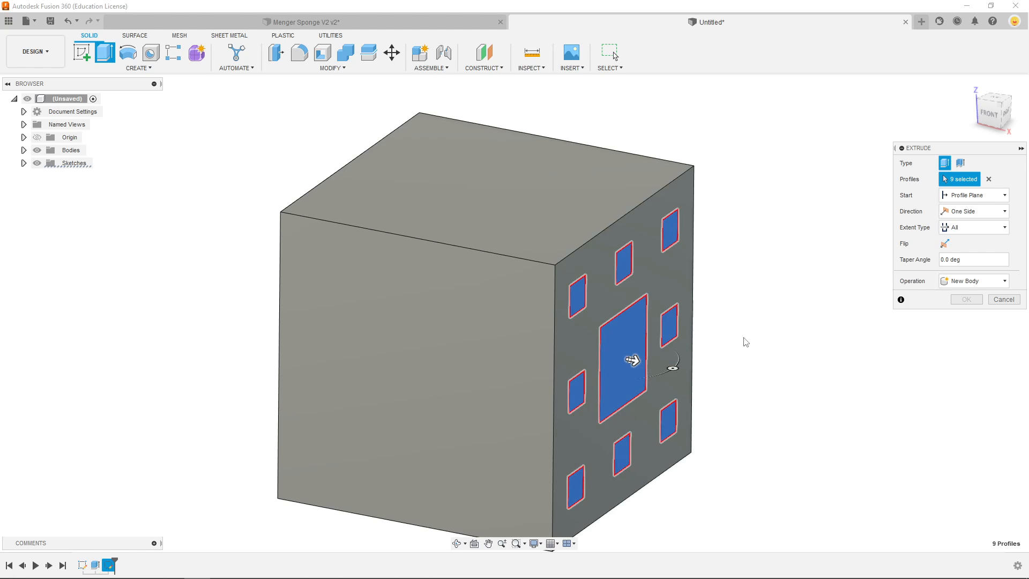
{"action": "left_click", "coordinate": [945, 244]}
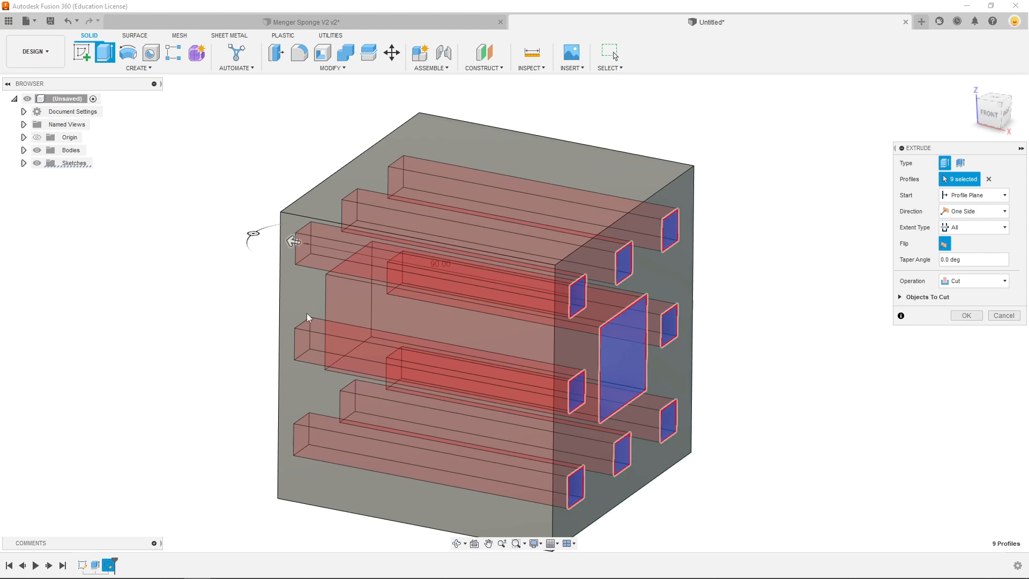
{"action": "left_click", "coordinate": [966, 316]}
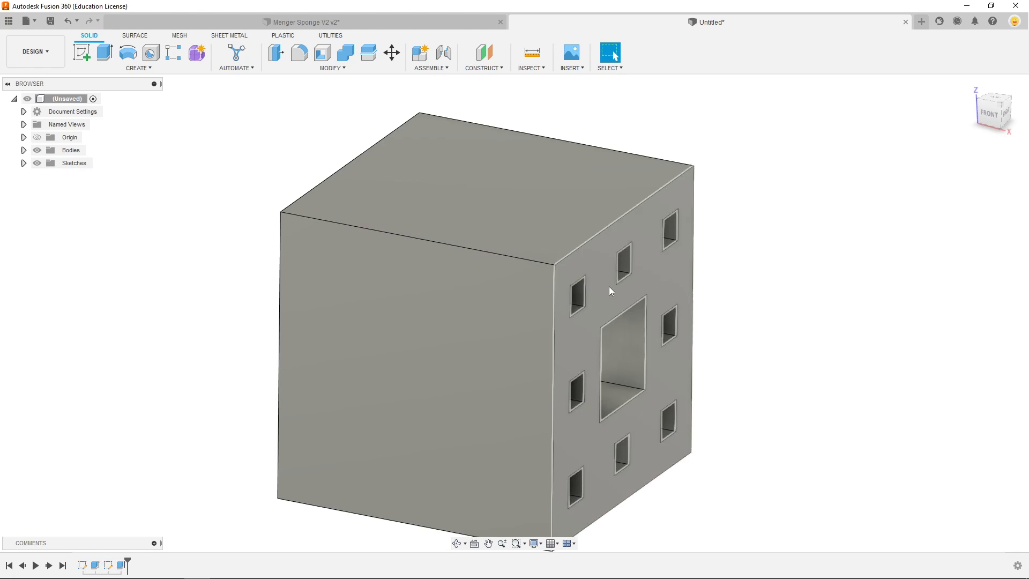
Start a sketch on the cube's front face and draw a two-point rectangle about 10.4 by 8.9 mm near its upper-left corner.
{"action": "middle_click_drag", "start_coordinate": [611, 292], "coordinate": [557, 271], "text": "shift"}
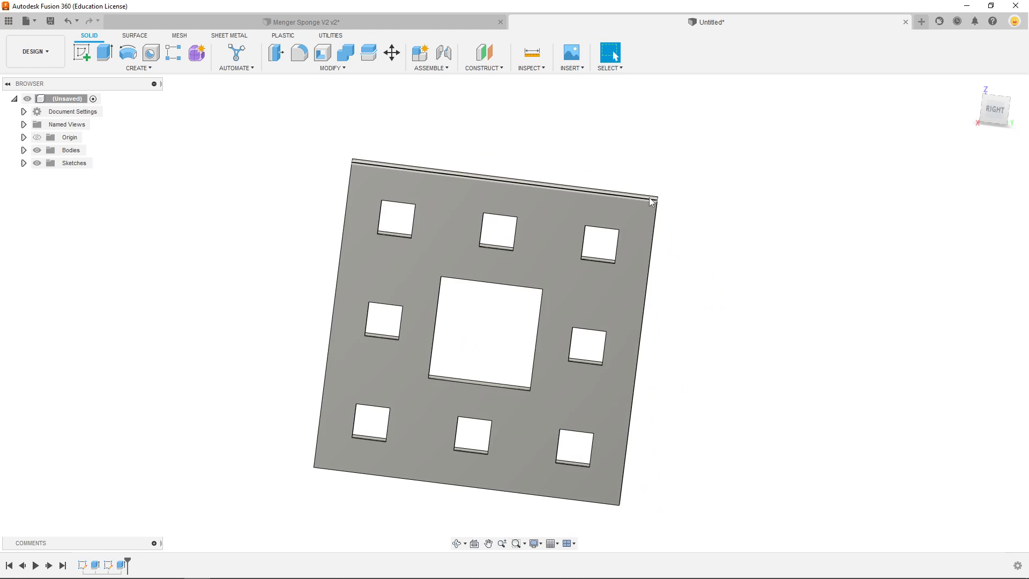
{"action": "middle_click_drag", "start_coordinate": [648, 198], "coordinate": [611, 246], "text": "shift"}
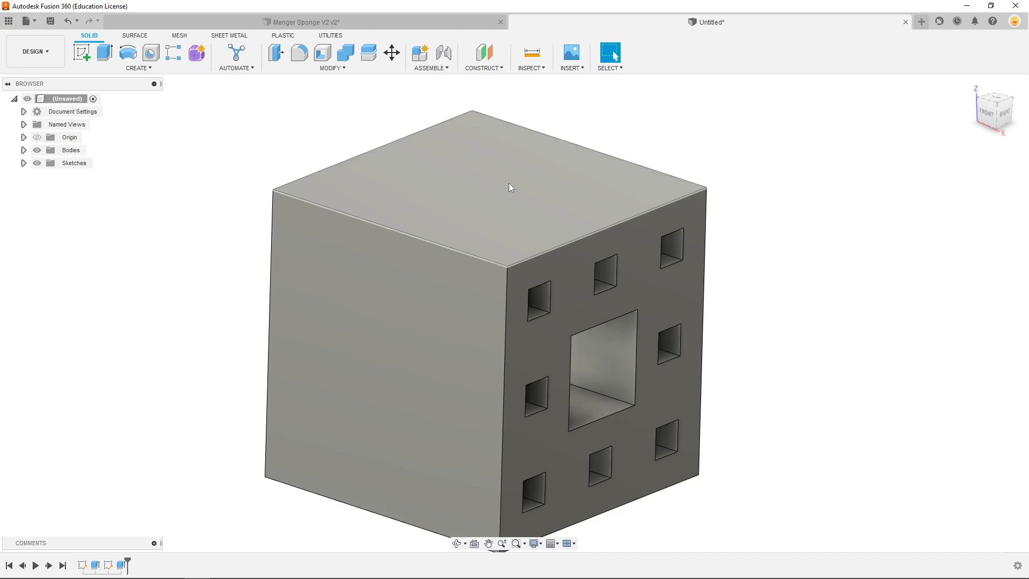
{"action": "left_click", "coordinate": [81, 52]}
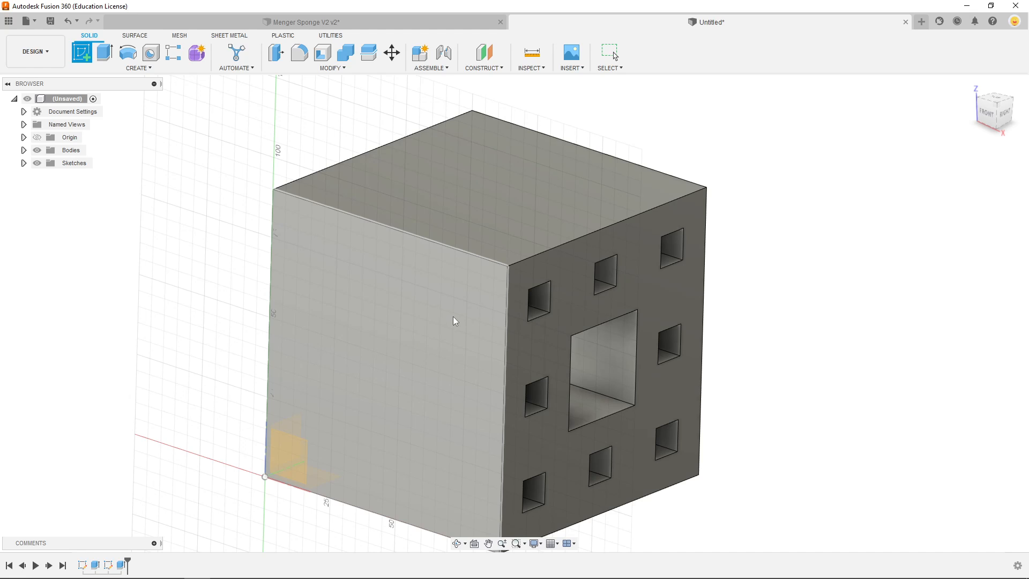
{"action": "left_click", "coordinate": [457, 311]}
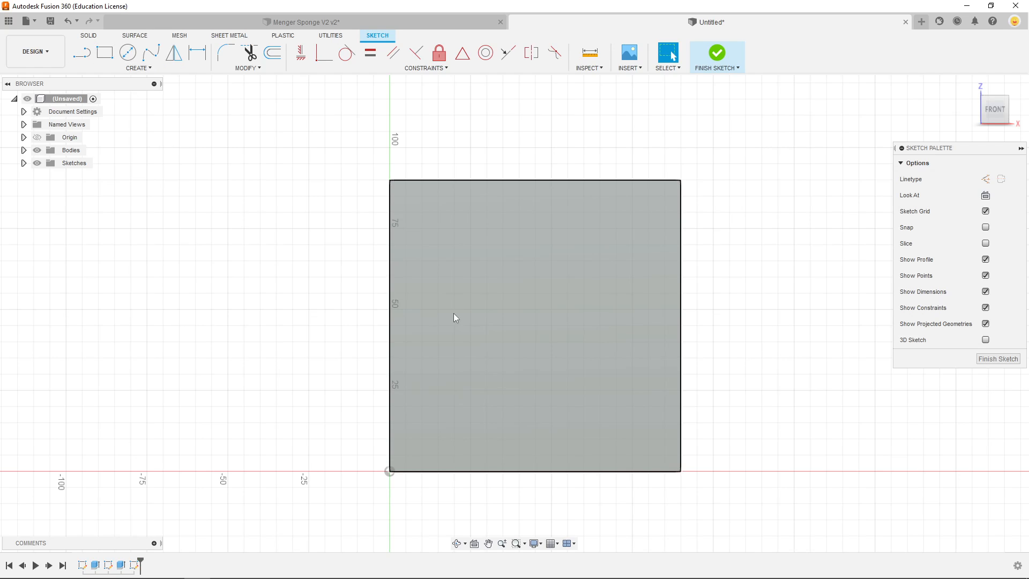
{"action": "key", "text": "r"}
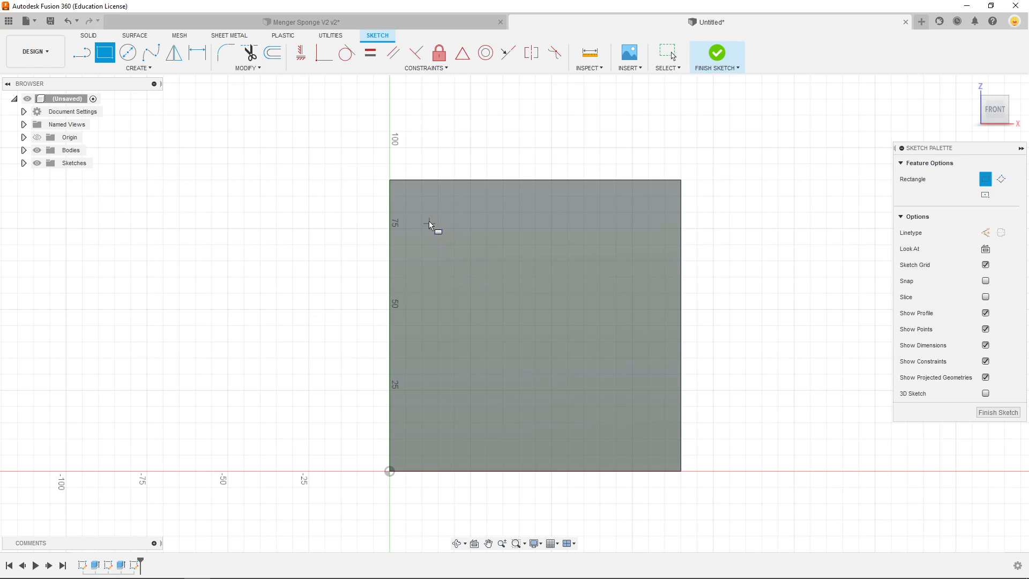
{"action": "left_click", "coordinate": [425, 207]}
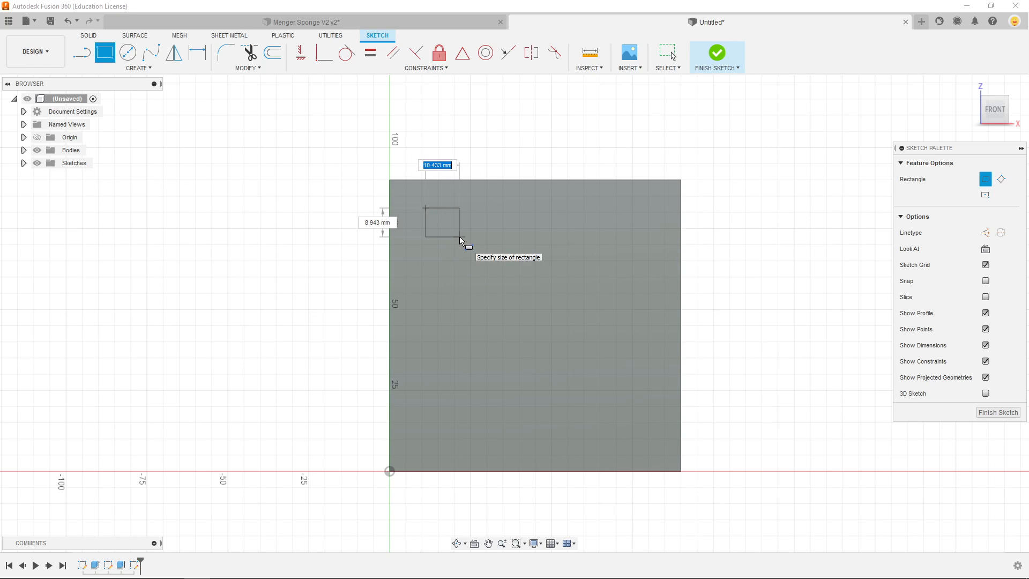
{"action": "left_click", "coordinate": [459, 236]}
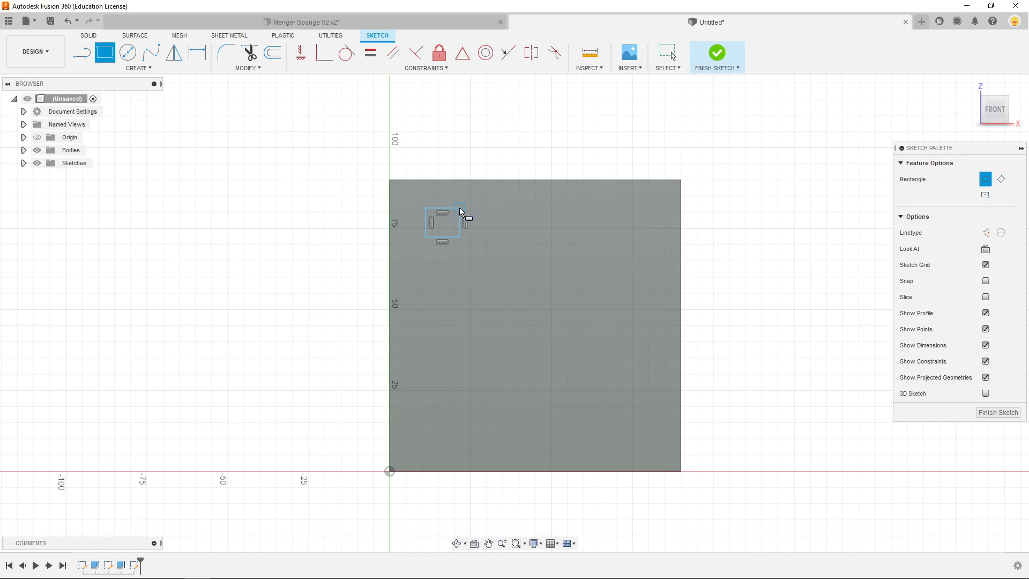
{"action": "key", "text": "Escape"}
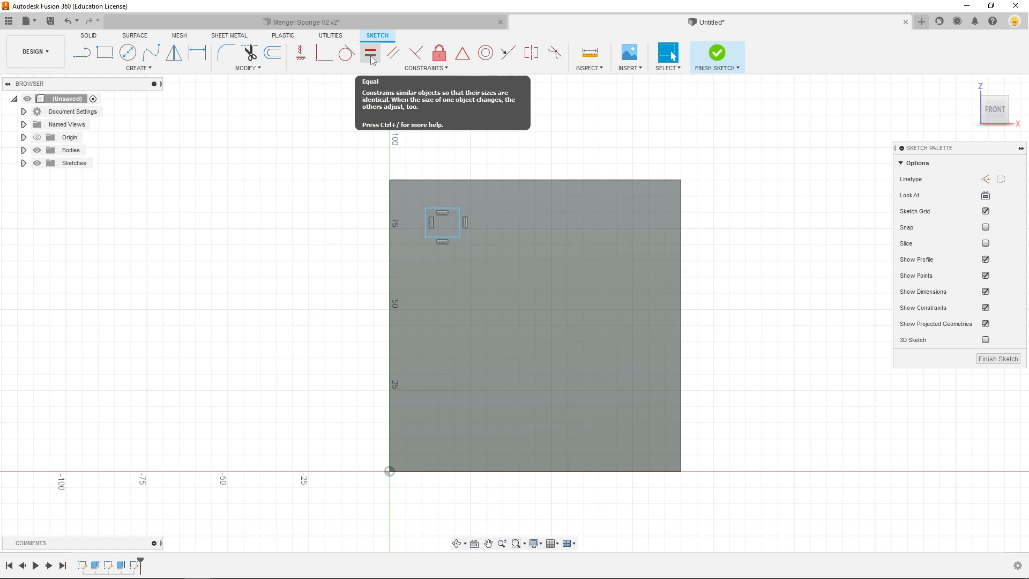
Make the rectangle's top and right sides equal, and pull its lower-left corner to enlarge the square to about 13 mm.
{"action": "left_click", "coordinate": [371, 53]}
{"action": "left_click", "coordinate": [452, 208]}
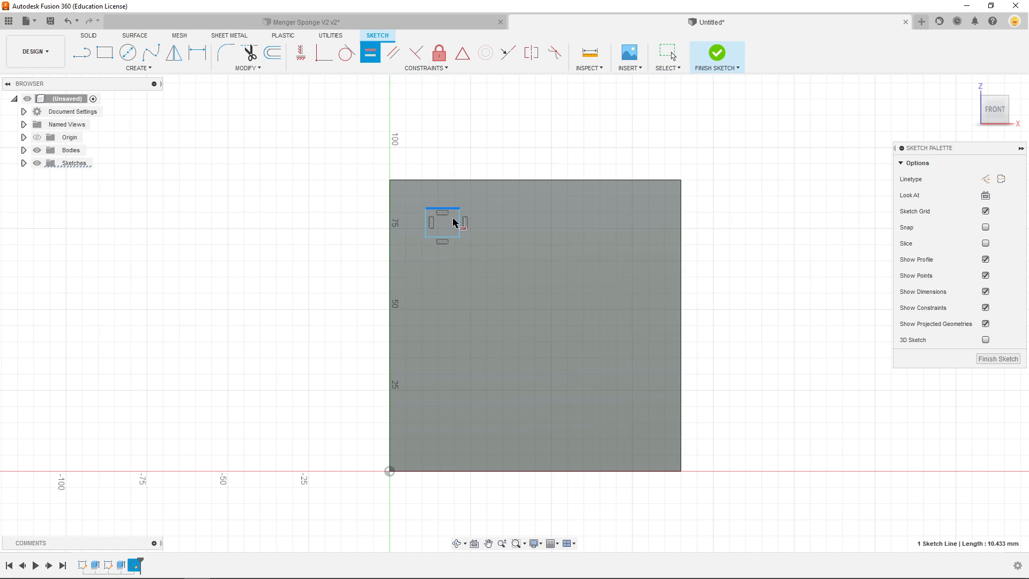
{"action": "left_click", "coordinate": [459, 227]}
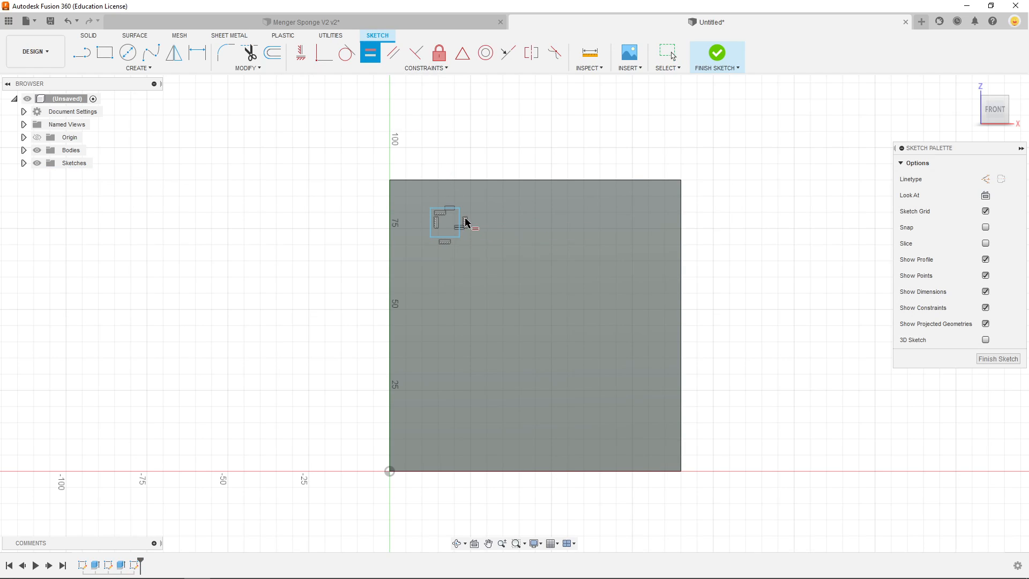
{"action": "key", "text": "Escape"}
{"action": "left_click_drag", "start_coordinate": [429, 237], "coordinate": [424, 263]}
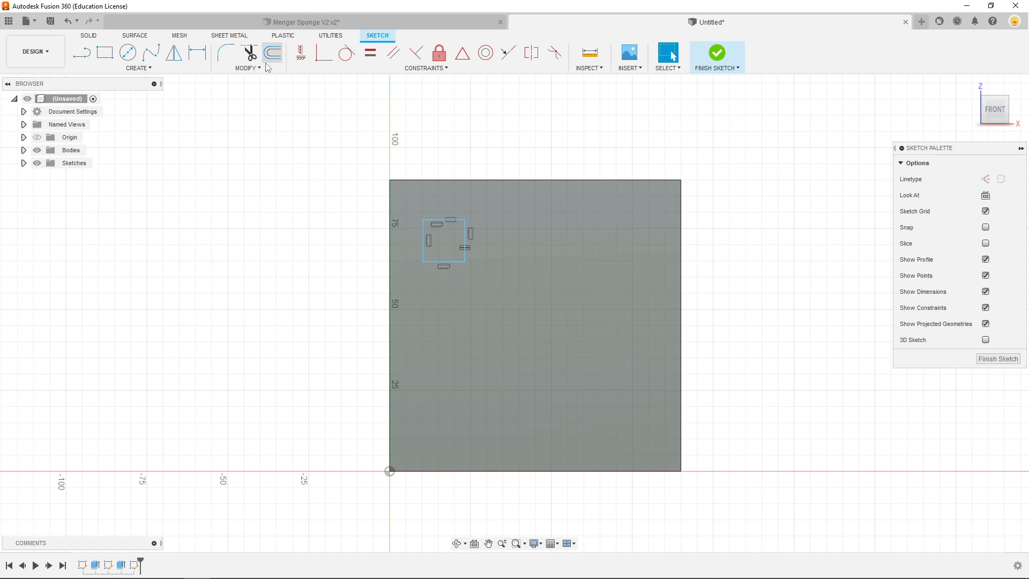
Dimension the bottom side of the small square on the front face as 10 mm.
{"action": "left_click", "coordinate": [197, 52]}
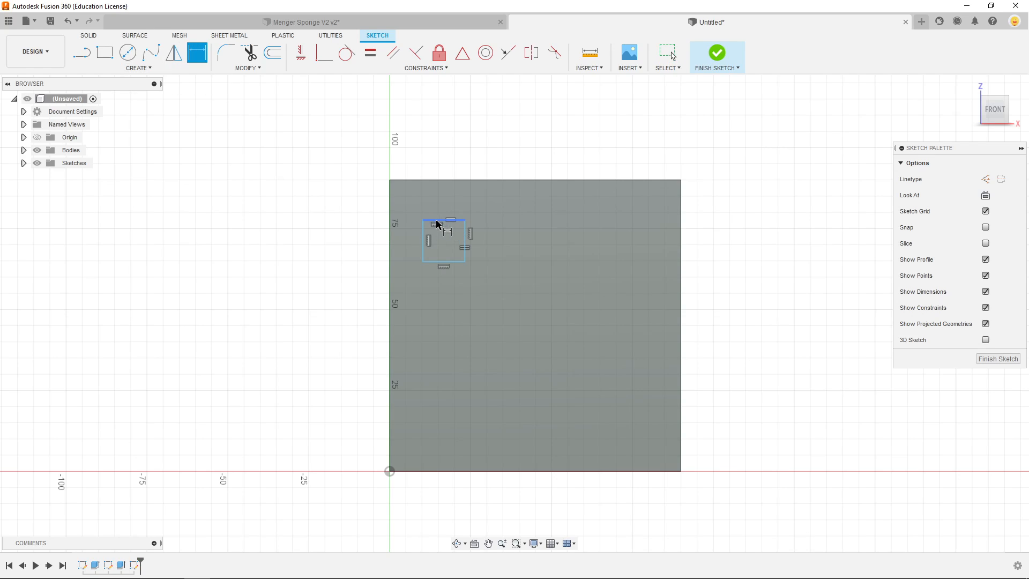
{"action": "left_click", "coordinate": [452, 261]}
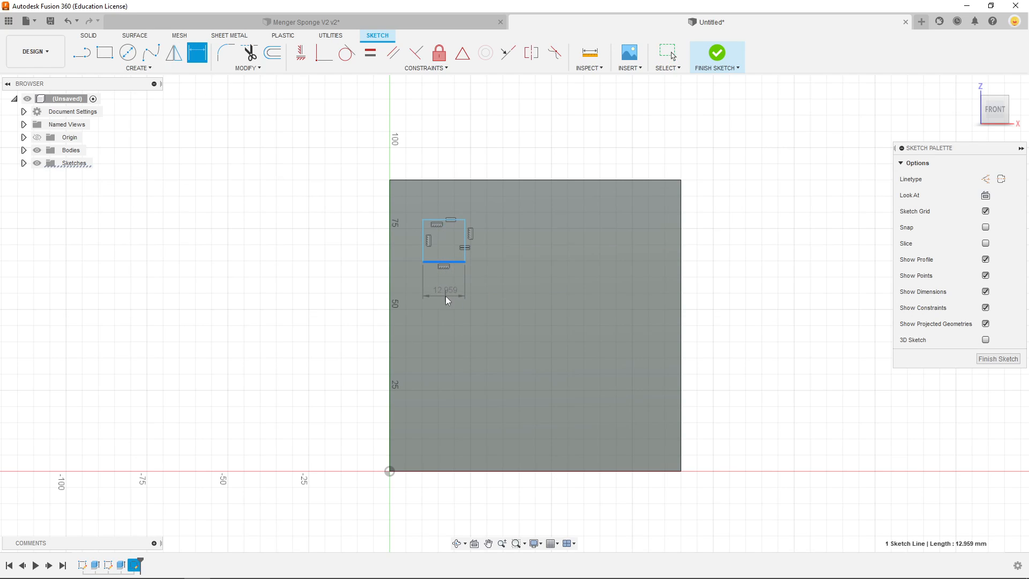
{"action": "left_click", "coordinate": [447, 295]}
{"action": "type", "text": "10"}
{"action": "key", "text": "Return"}
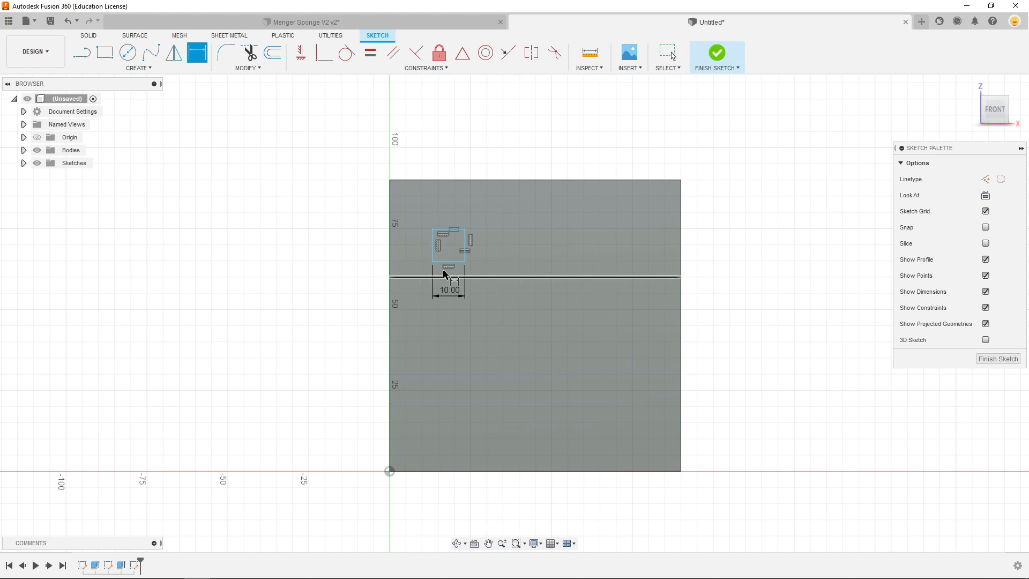
Dimension the small square's left side 10 mm from the left edge of the front face.
{"action": "left_click", "coordinate": [433, 247]}
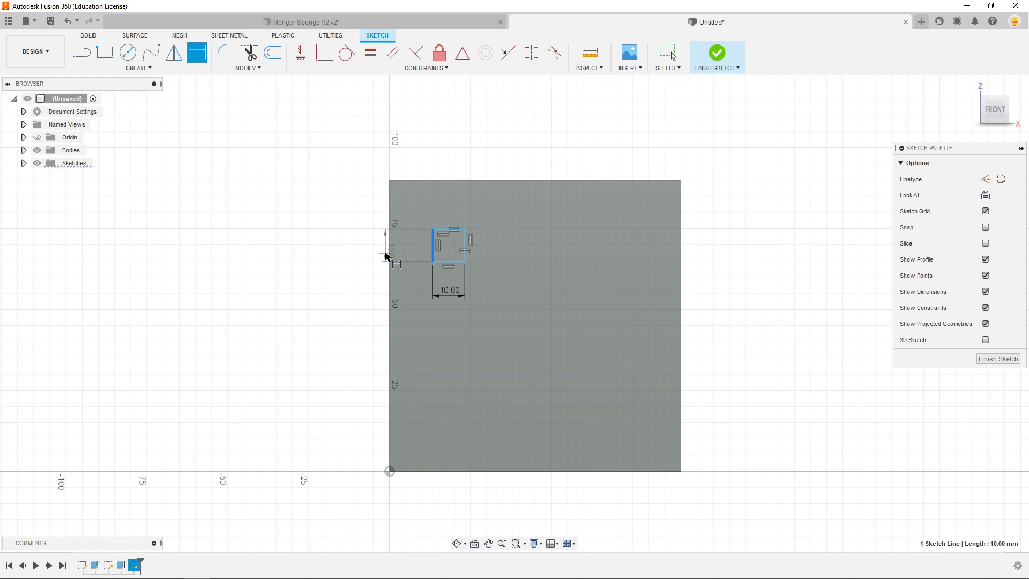
{"action": "left_click", "coordinate": [389, 255]}
{"action": "left_click", "coordinate": [466, 257]}
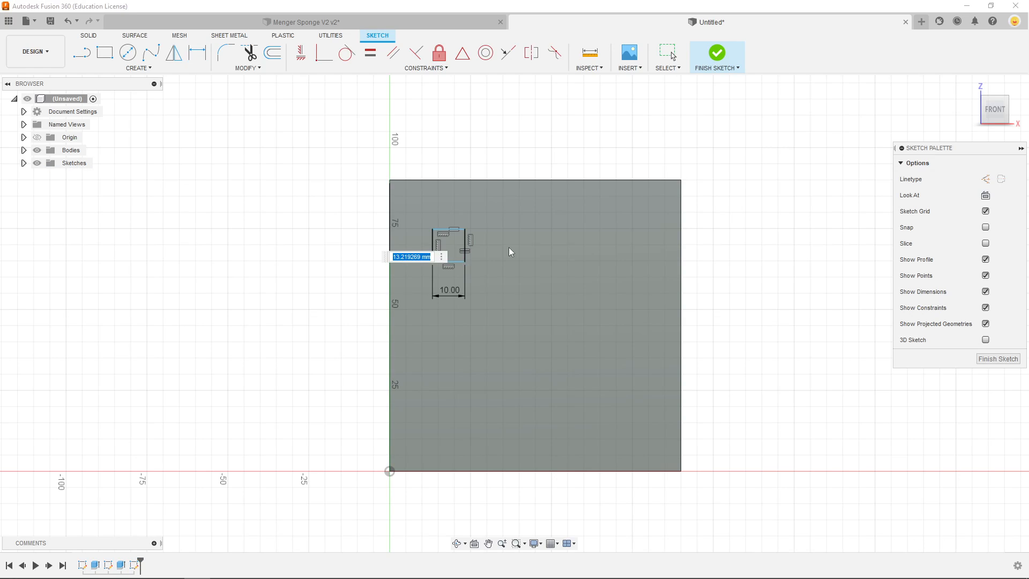
{"action": "type", "text": "10"}
{"action": "key", "text": "Return"}
Dimension the small square's top side 10 mm from the top edge of the front face.
{"action": "left_click", "coordinate": [437, 230]}
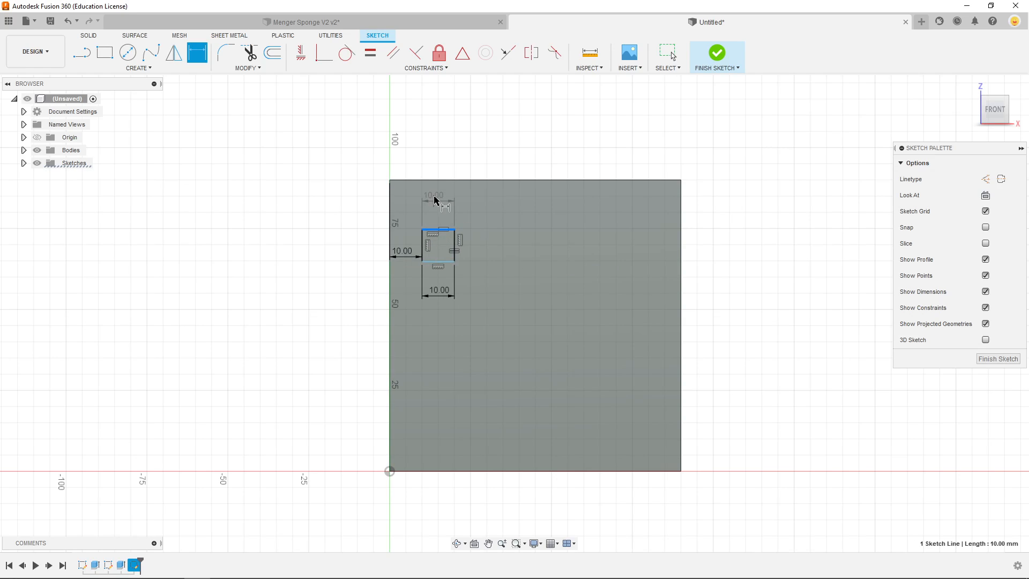
{"action": "left_click", "coordinate": [436, 180]}
{"action": "left_click", "coordinate": [476, 205]}
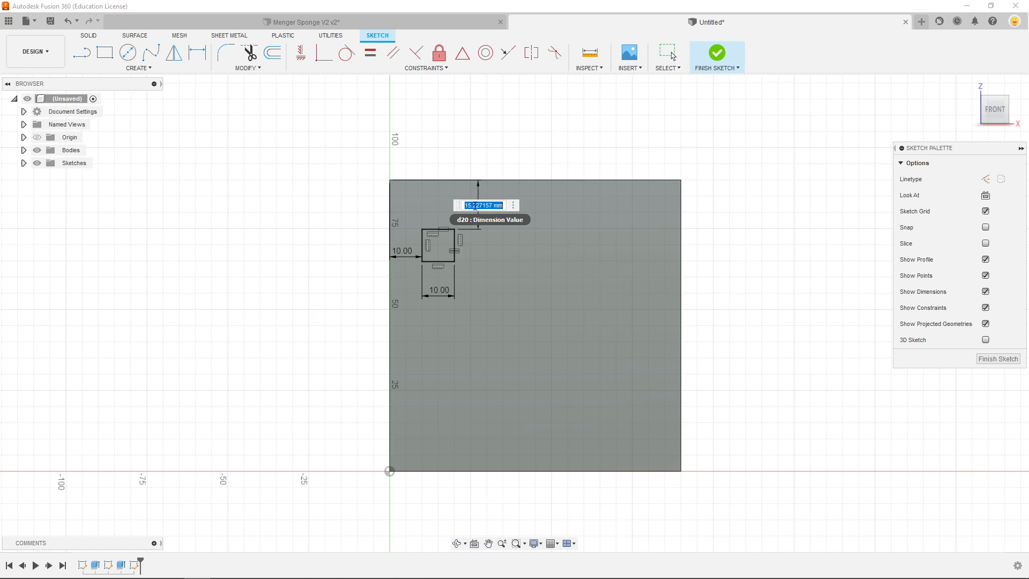
{"action": "type", "text": "10"}
{"action": "key", "text": "Return"}
{"action": "key", "text": "Escape"}
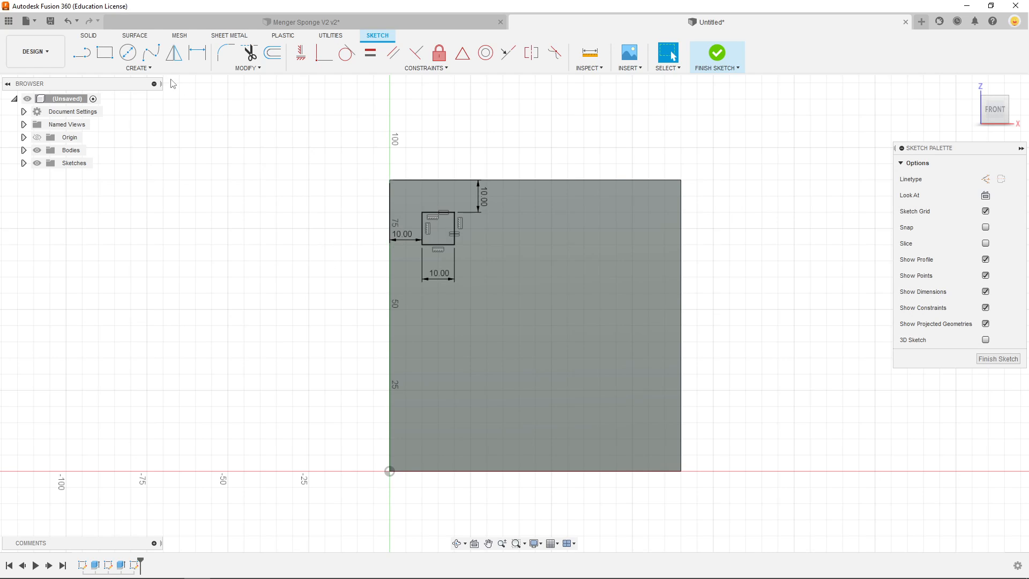
Start a rectangular pattern of the small square's four sides, using the front face's top and left edges as directions.
{"action": "left_click", "coordinate": [146, 69]}
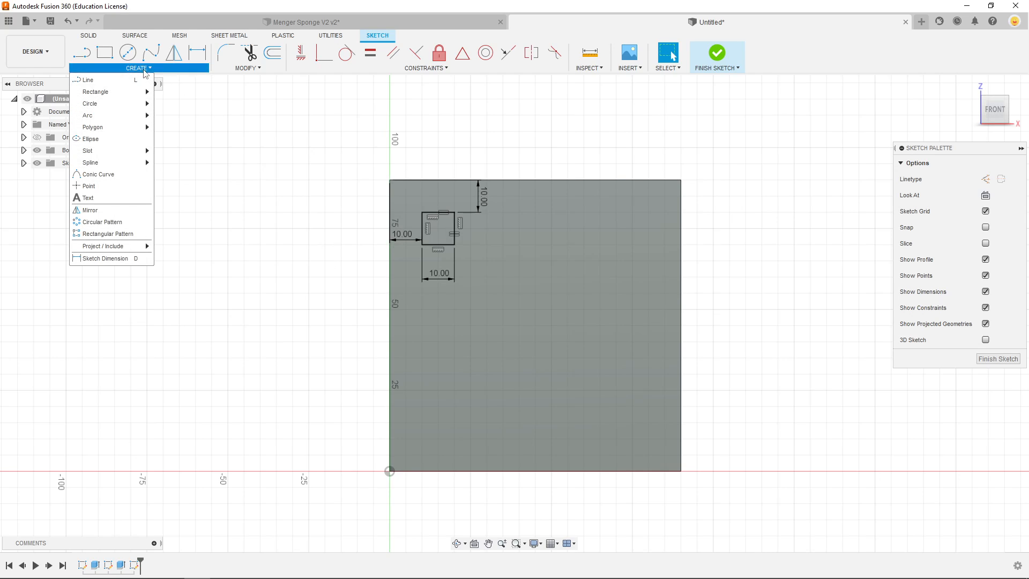
{"action": "left_click", "coordinate": [108, 235]}
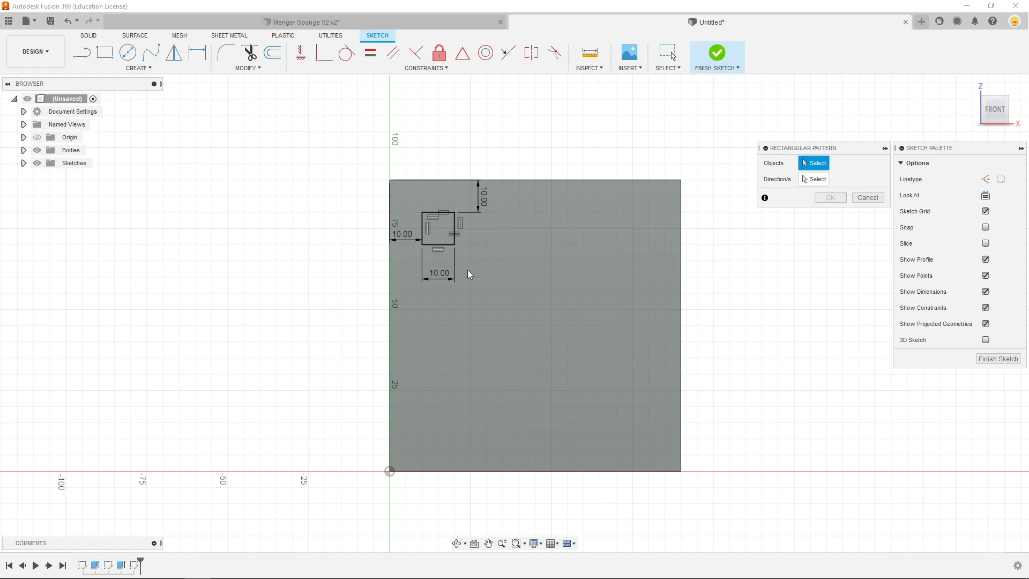
{"action": "double_click", "coordinate": [450, 248]}
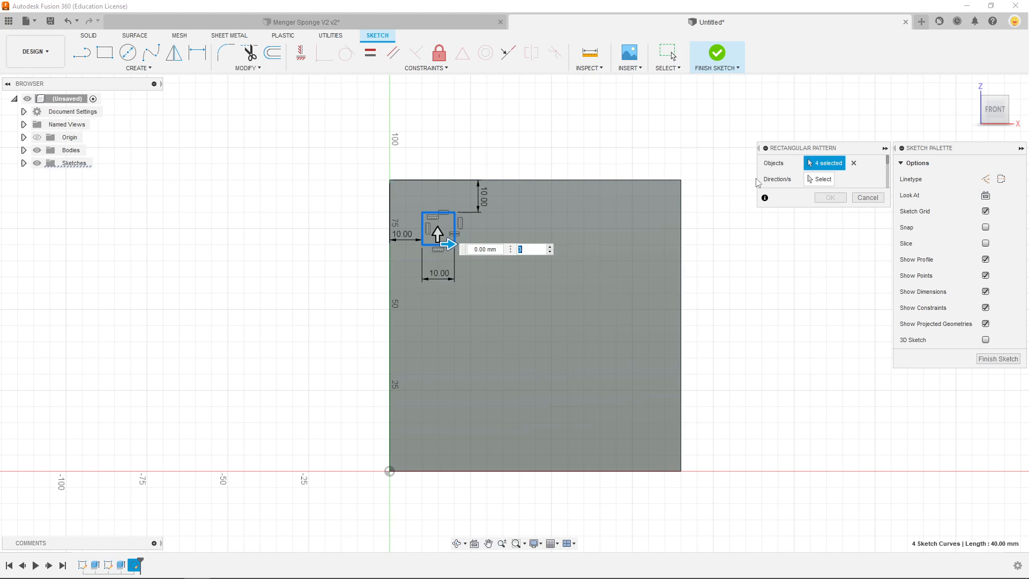
{"action": "left_click", "coordinate": [820, 179]}
{"action": "left_click", "coordinate": [574, 180]}
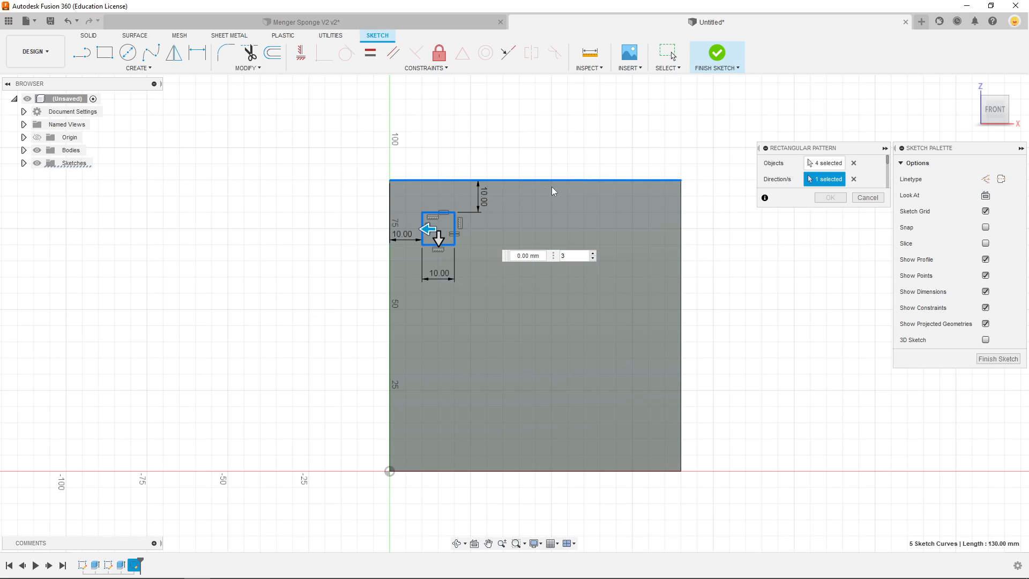
{"action": "left_click", "coordinate": [390, 213]}
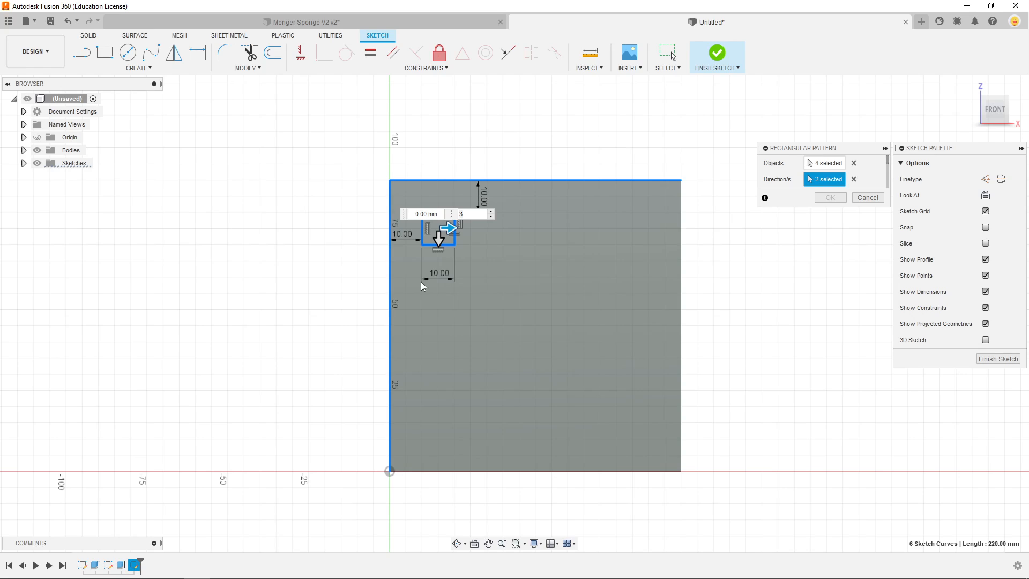
Set the pattern distribution to Spacing, enable Suppression, and space the three horizontal copies 30 mm apart.
{"action": "scroll", "coordinate": [879, 171], "scroll_direction": "down", "scroll_amount": 2}
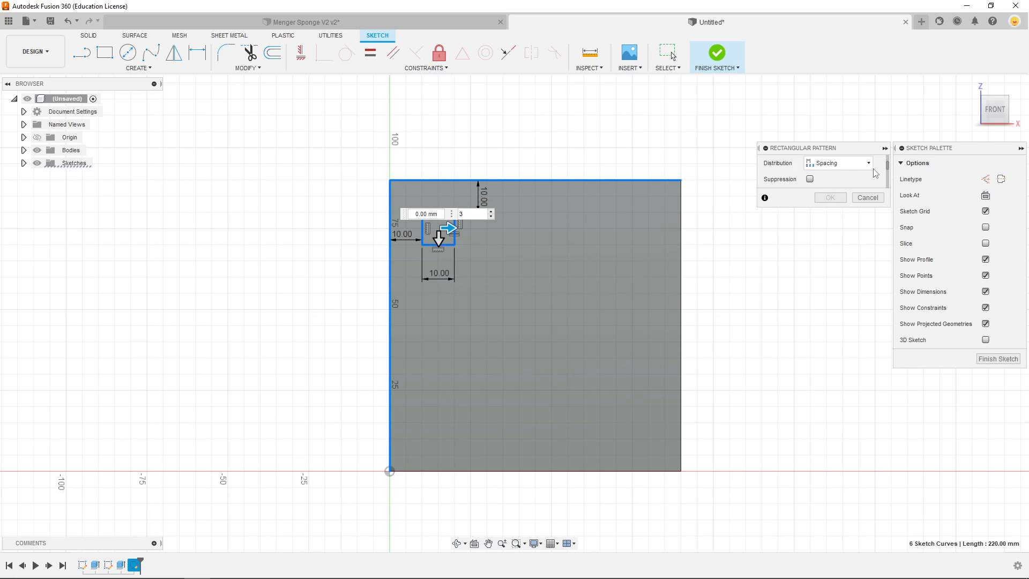
{"action": "left_click", "coordinate": [866, 164]}
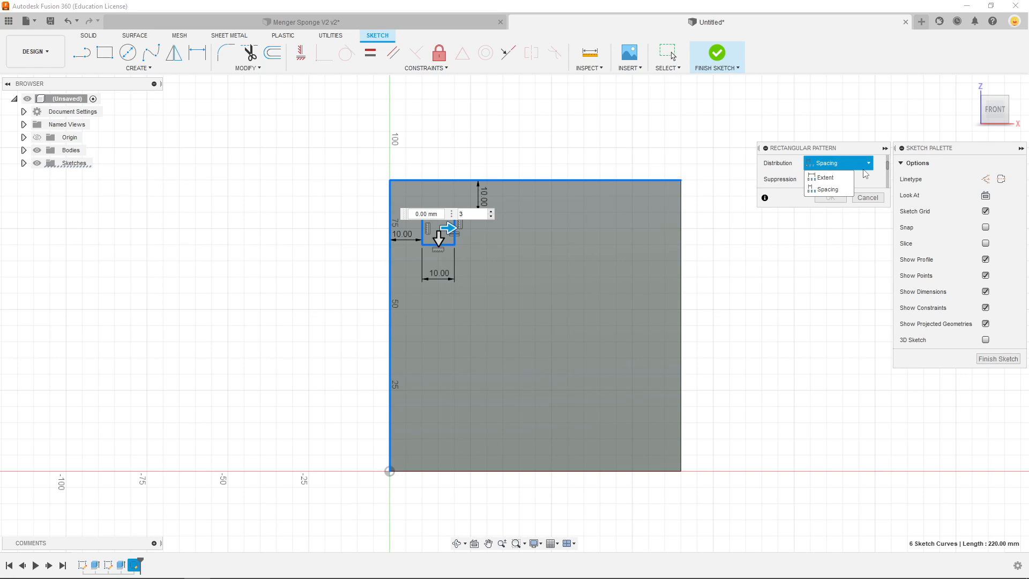
{"action": "left_click", "coordinate": [834, 190]}
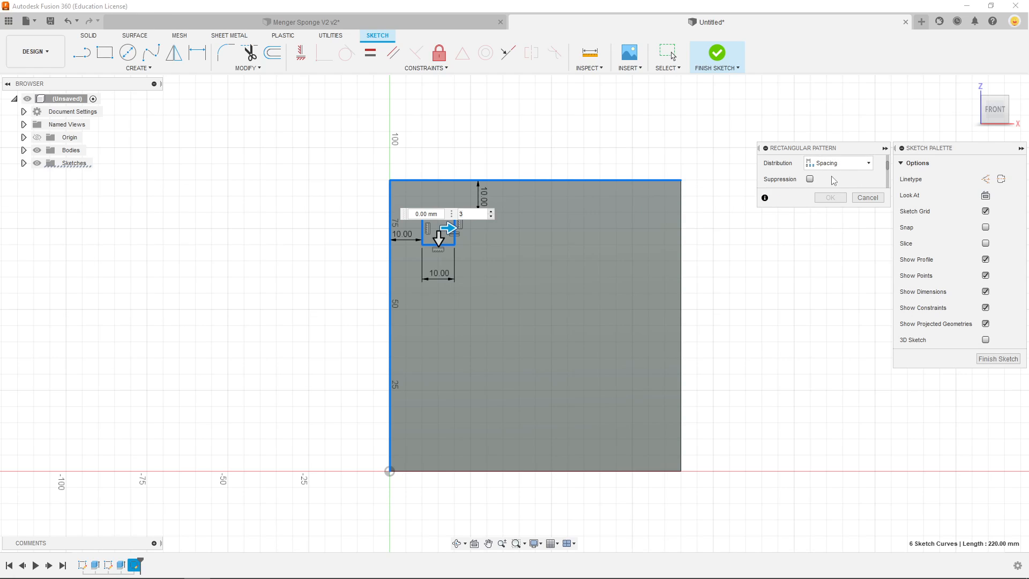
{"action": "left_click", "coordinate": [810, 179]}
{"action": "scroll", "coordinate": [874, 178], "scroll_direction": "down", "scroll_amount": 2}
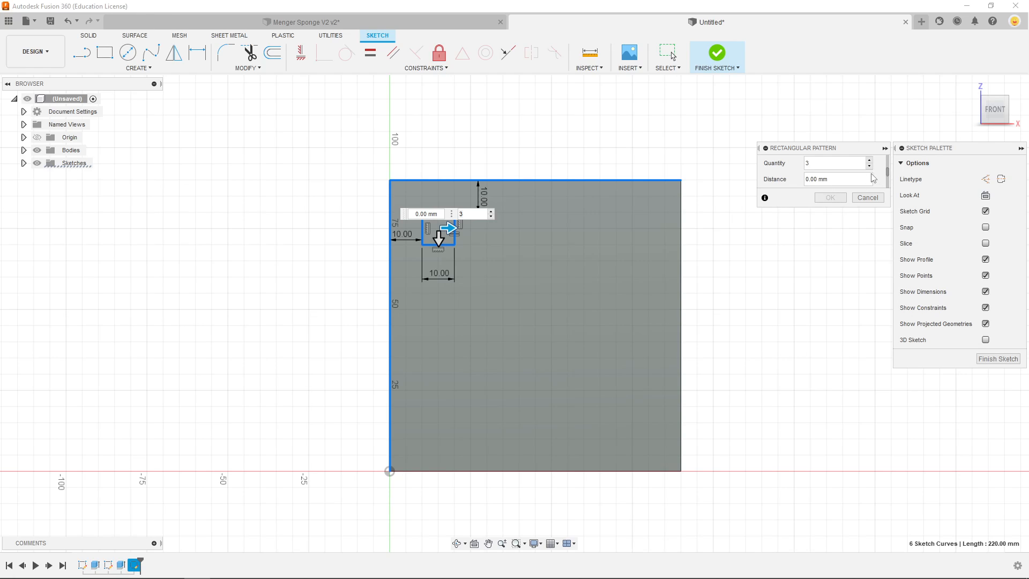
{"action": "left_click", "coordinate": [836, 179]}
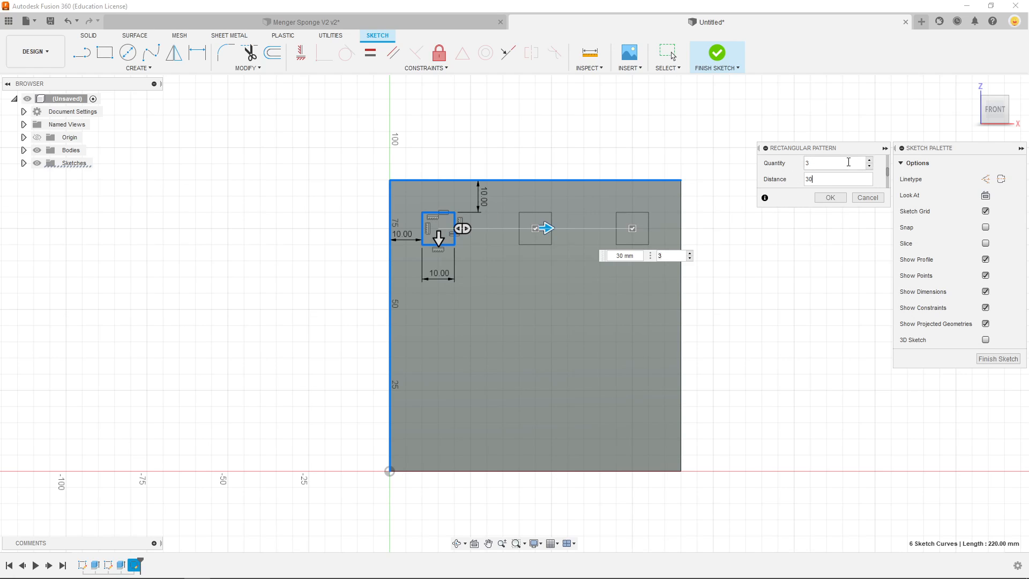
Space the three vertical copies 30 mm apart, suppress the middle square, and create the pattern.
{"action": "scroll", "coordinate": [864, 176], "scroll_direction": "up", "scroll_amount": 1}
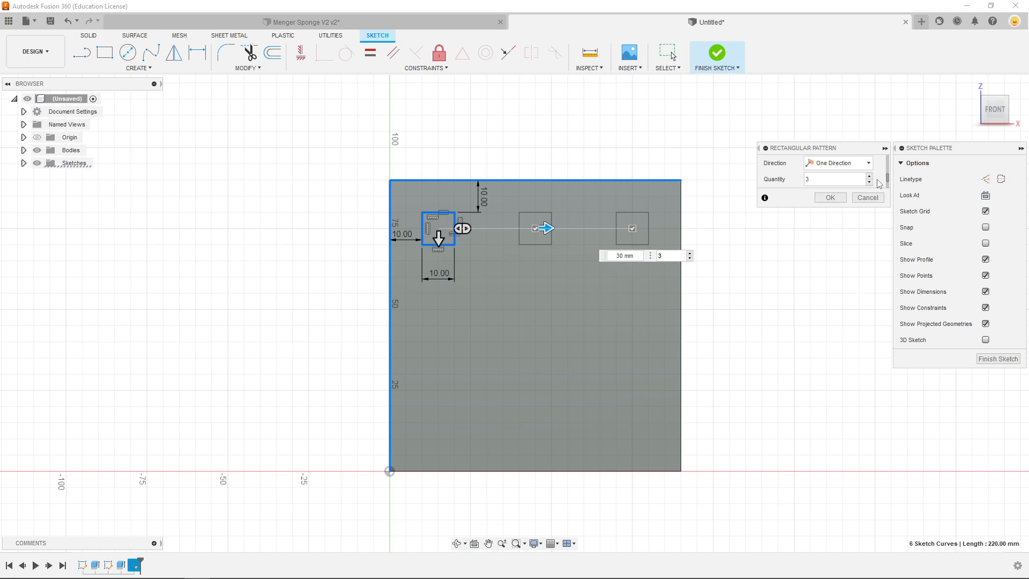
{"action": "scroll", "coordinate": [868, 177], "scroll_direction": "up", "scroll_amount": 1}
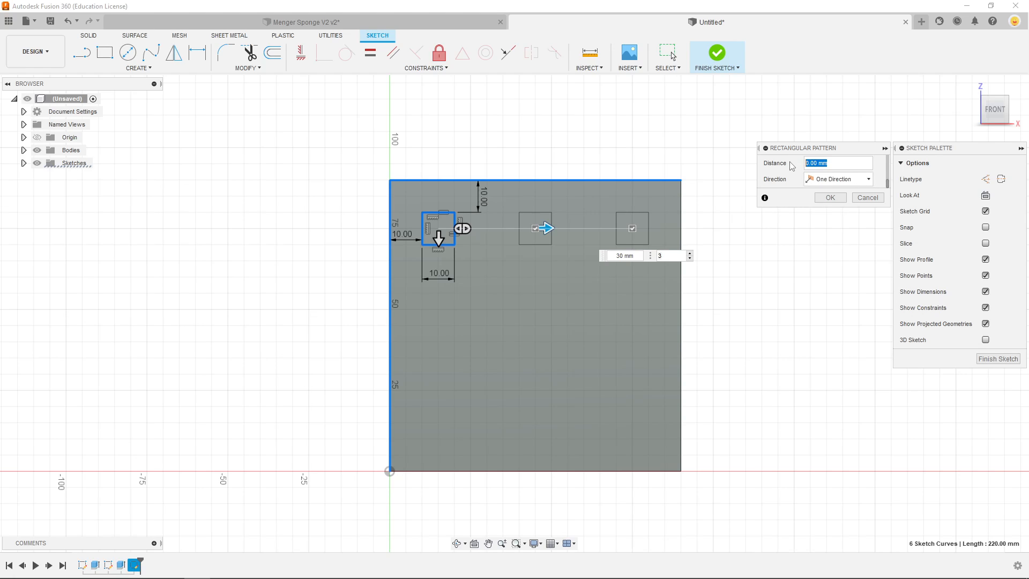
{"action": "type", "text": "0"}
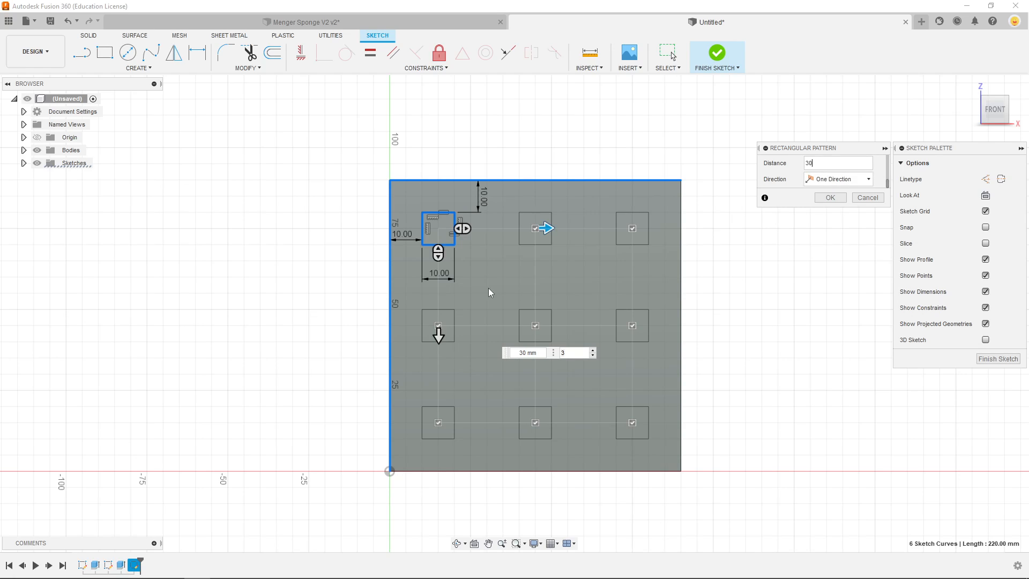
{"action": "left_click", "coordinate": [535, 326]}
{"action": "left_click", "coordinate": [830, 198]}
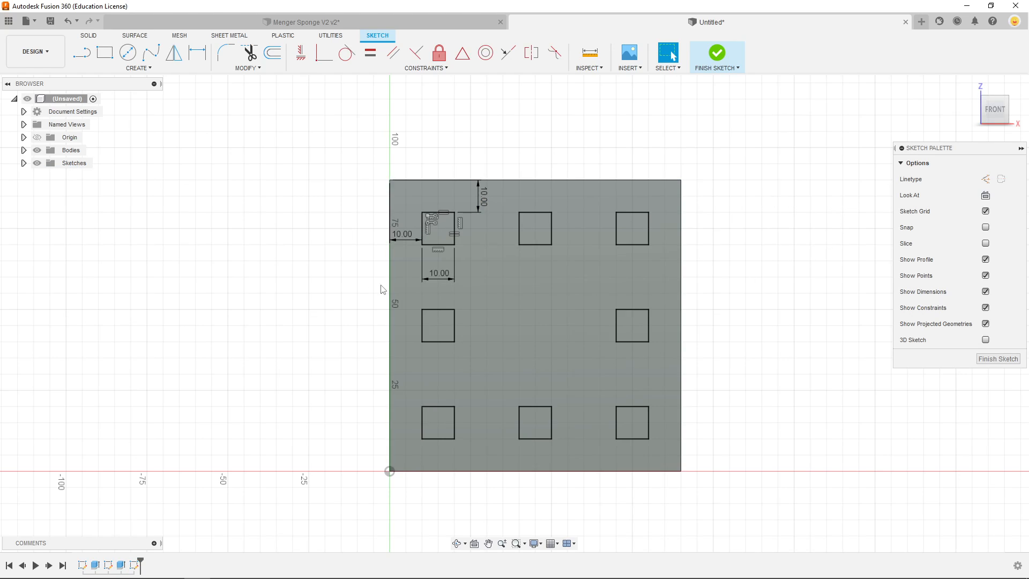
Delete the 10 mm dimension to the face's top edge and pull the patterned squares slightly upward.
{"action": "left_click", "coordinate": [482, 196]}
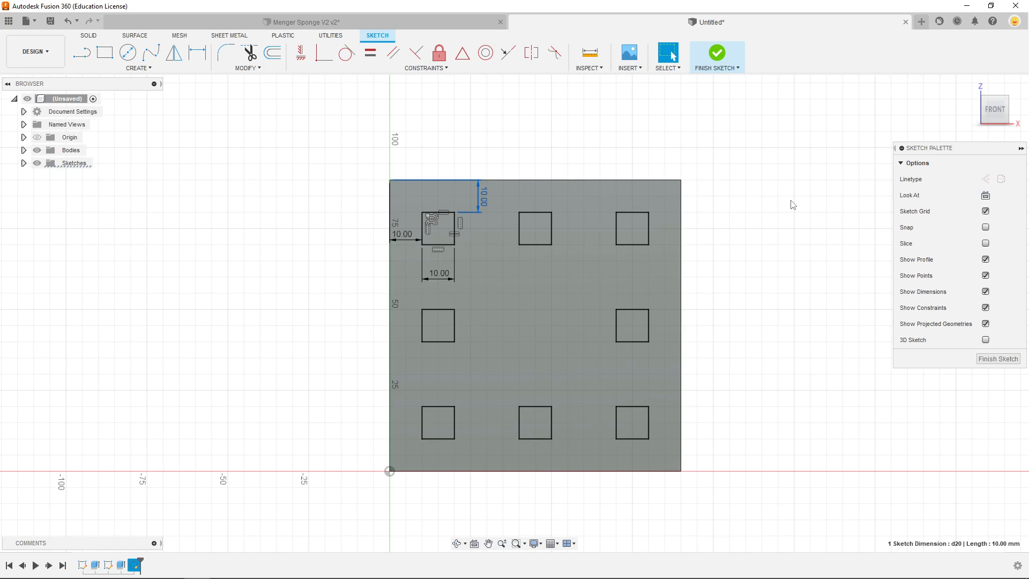
{"action": "key", "text": "Delete"}
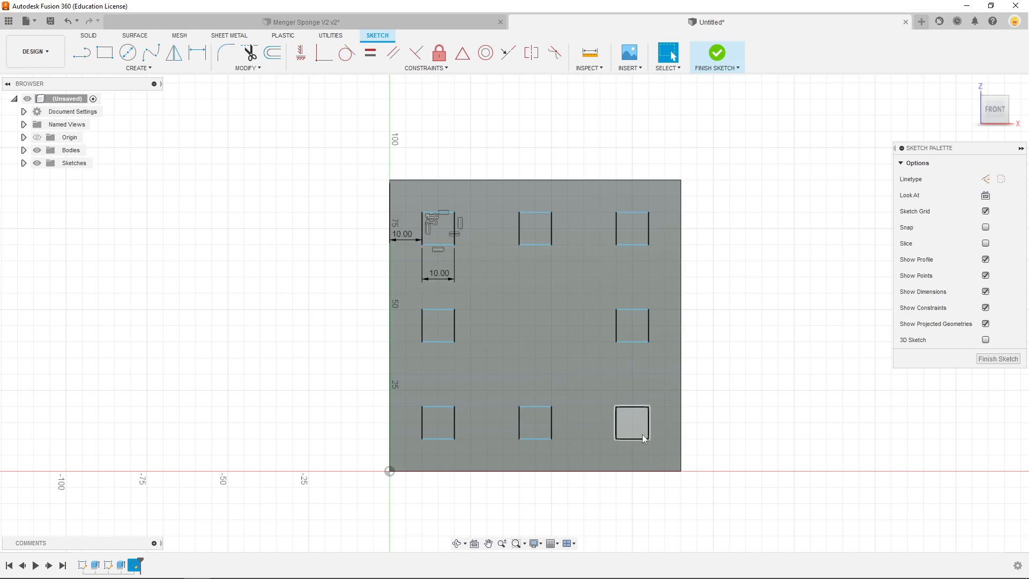
{"action": "mouse_move", "coordinate": [643, 438]}
{"action": "left_mouse_down"}
{"action": "mouse_move", "coordinate": [642, 395]}
{"action": "mouse_move", "coordinate": [637, 438]}
{"action": "left_mouse_up"}
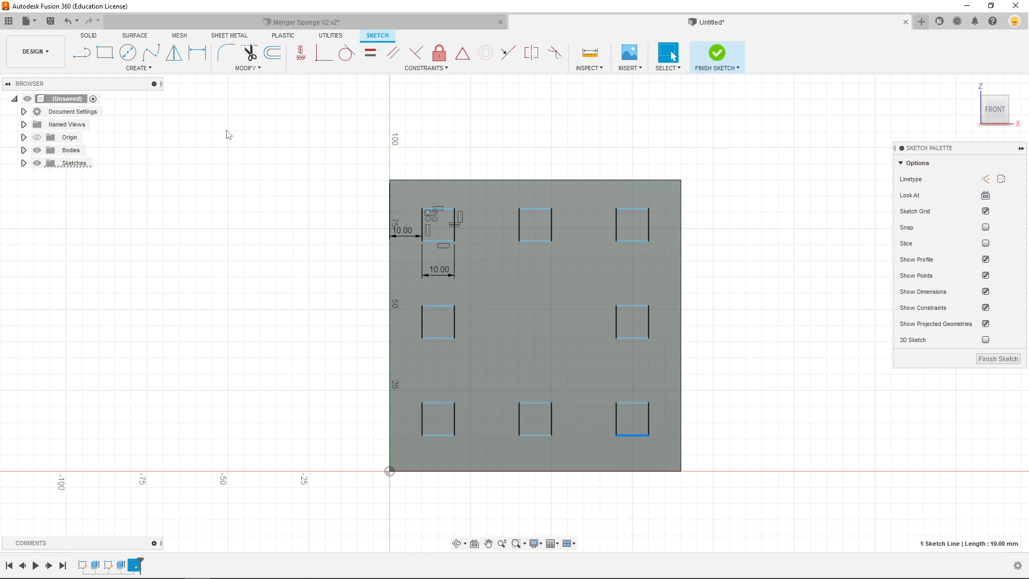
Dimension the upper-left square's top side 10 mm from the top edge of the front face.
{"action": "left_click", "coordinate": [198, 52]}
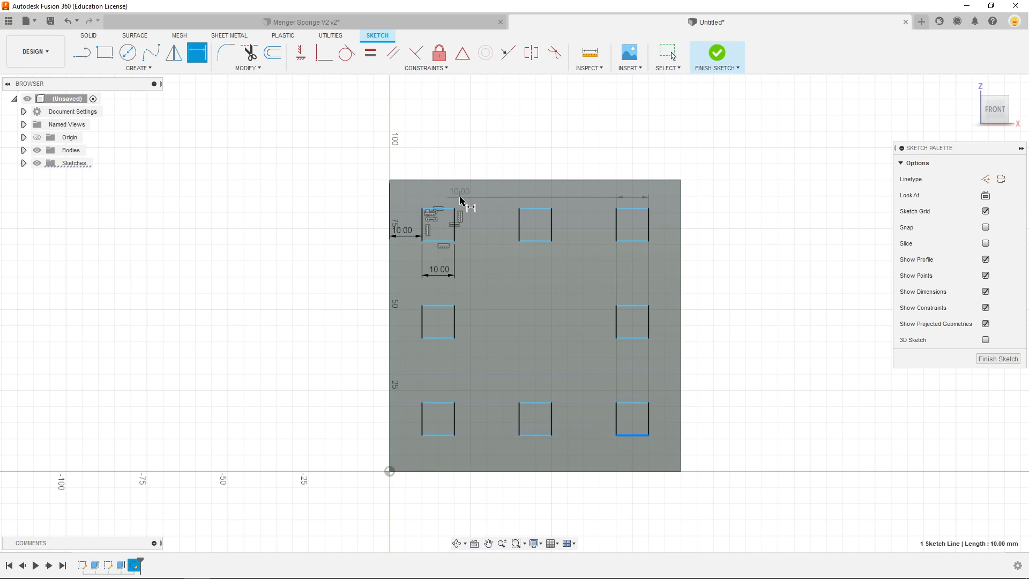
{"action": "key", "text": "Escape"}
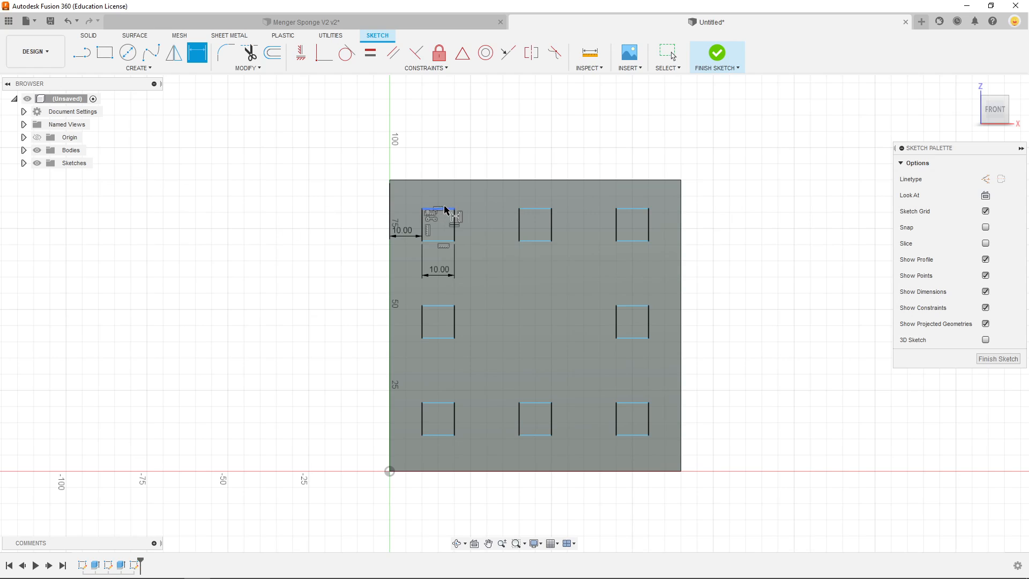
{"action": "left_click", "coordinate": [445, 209]}
{"action": "left_click", "coordinate": [448, 181]}
{"action": "left_click", "coordinate": [451, 199]}
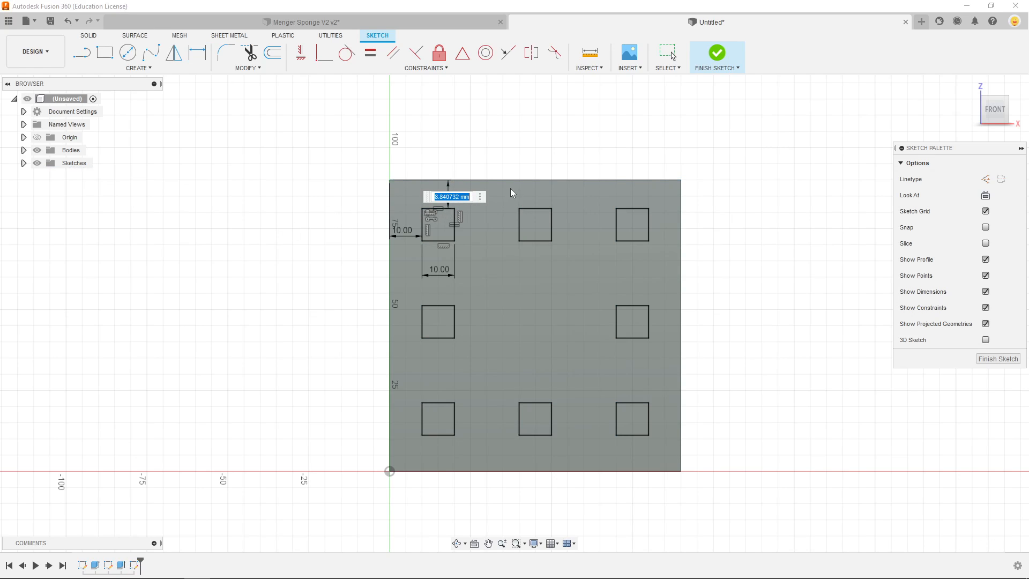
{"action": "key", "text": "Return"}
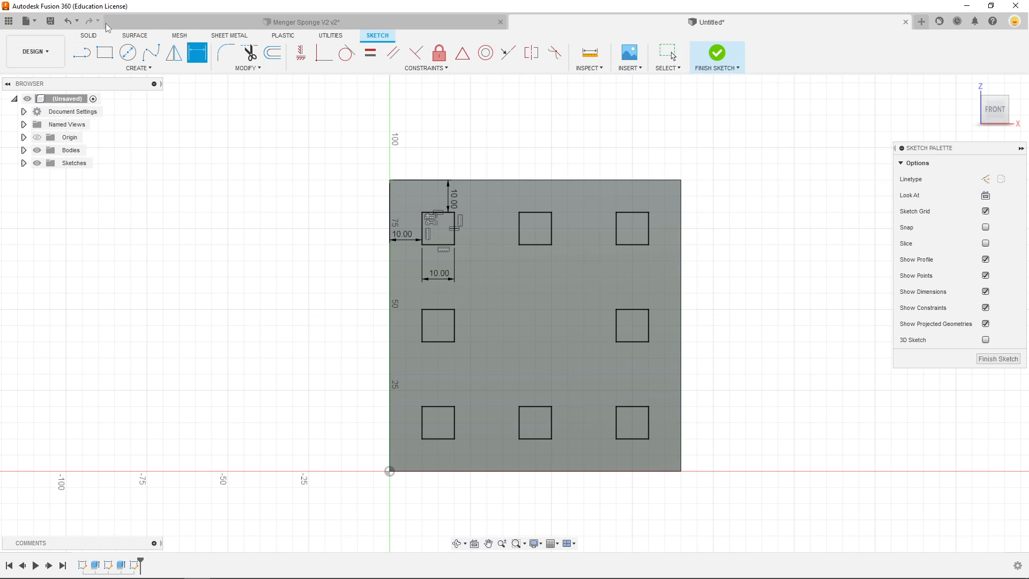
Sketch a rectangle about 30.5 mm wide and 30 mm high in the middle of the front face.
{"action": "left_click", "coordinate": [104, 52]}
{"action": "left_click", "coordinate": [487, 277]}
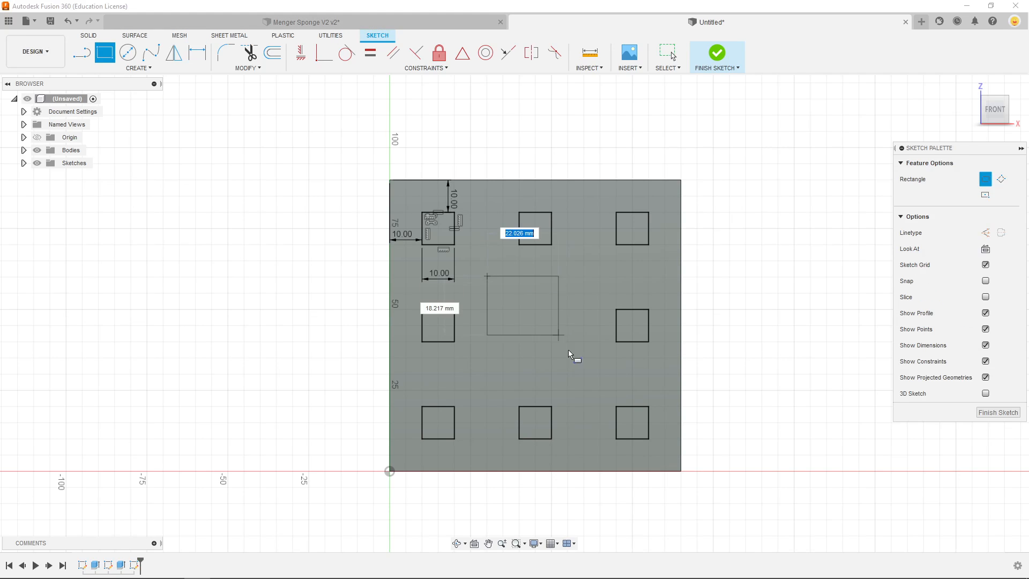
{"action": "type", "text": "30"}
{"action": "key", "text": "Tab"}
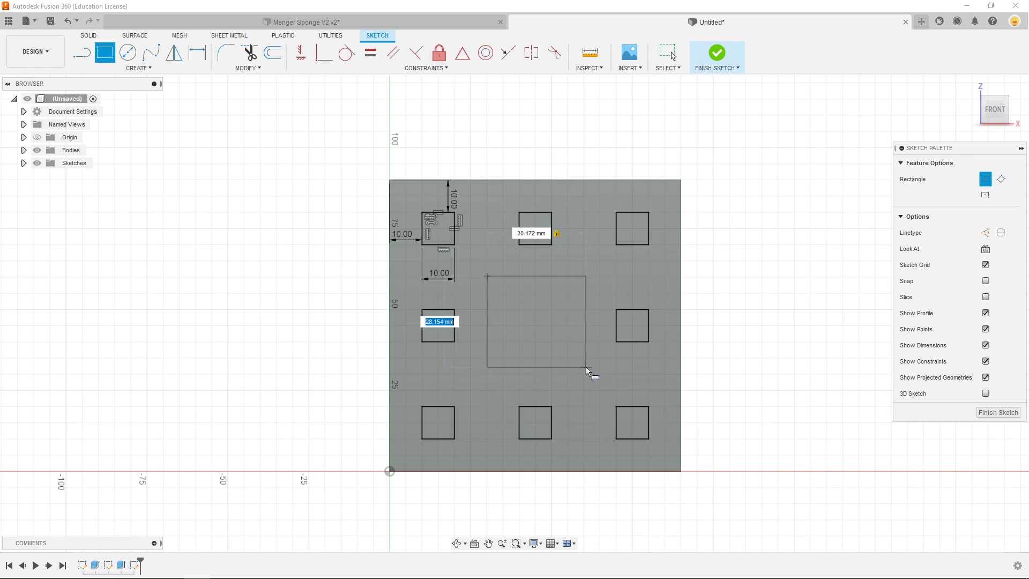
{"action": "type", "text": "30"}
{"action": "key", "text": "Return"}
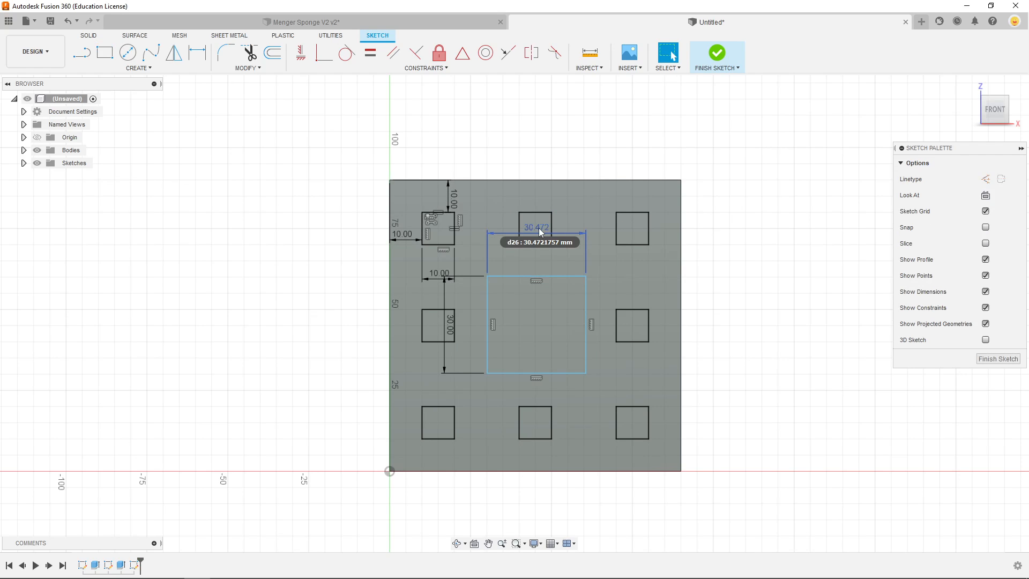
Set the central rectangle's width to 30 mm.
{"action": "double_click", "coordinate": [540, 232]}
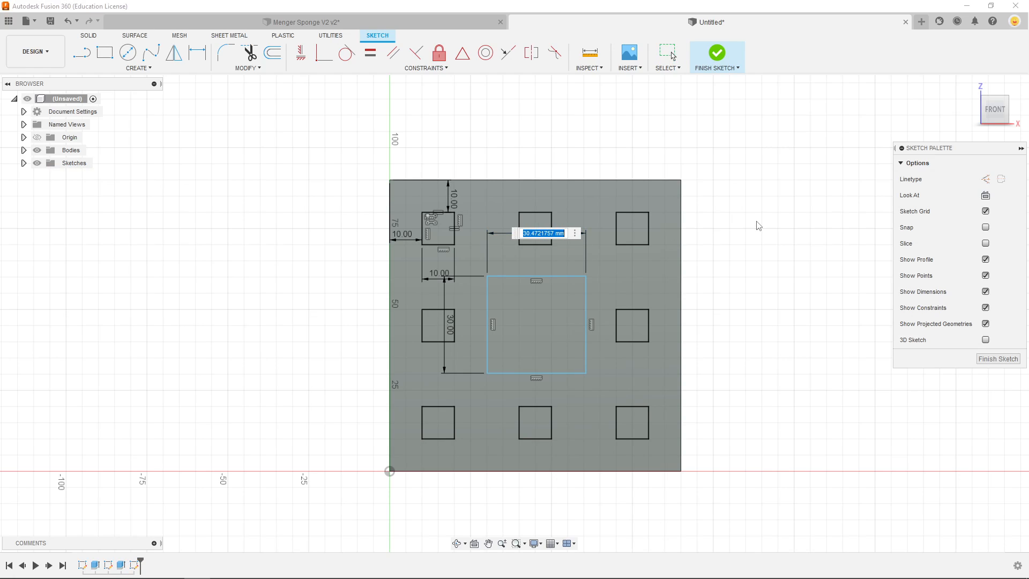
{"action": "type", "text": "30"}
{"action": "key", "text": "Return"}
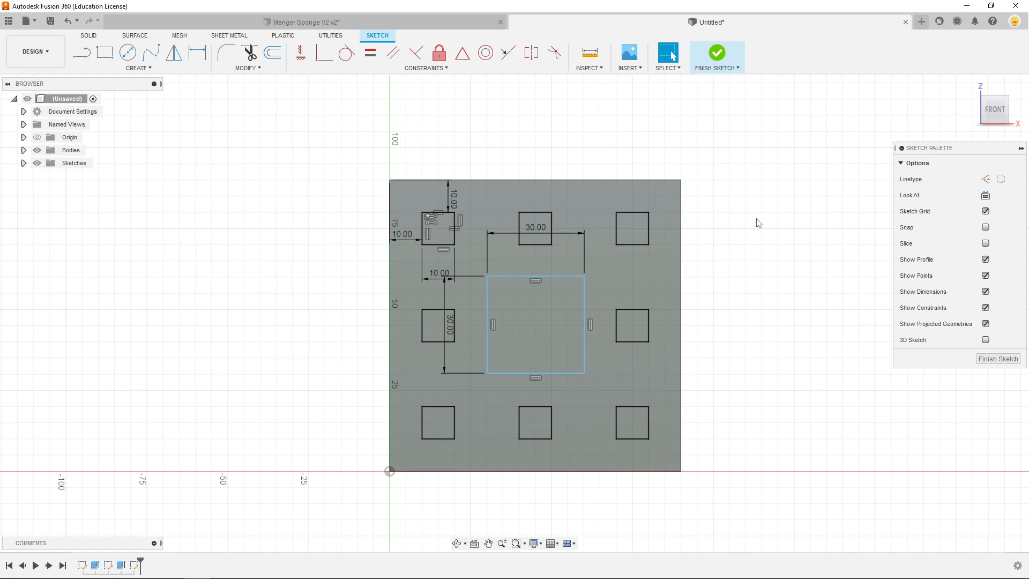
Dimension the central square's bottom side 10 mm from the top side of the lower-middle small square.
{"action": "left_click", "coordinate": [198, 52]}
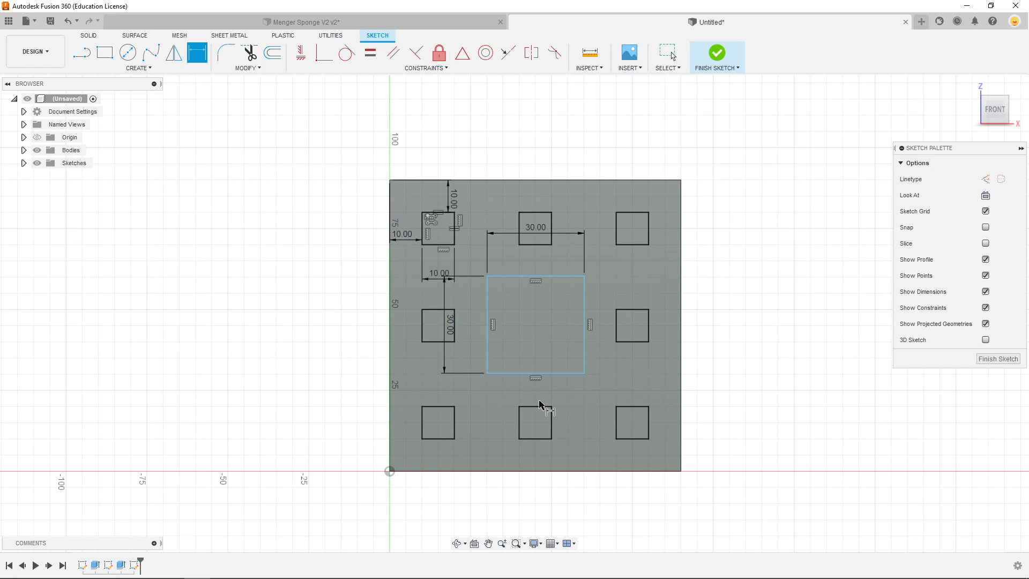
{"action": "left_click", "coordinate": [550, 373]}
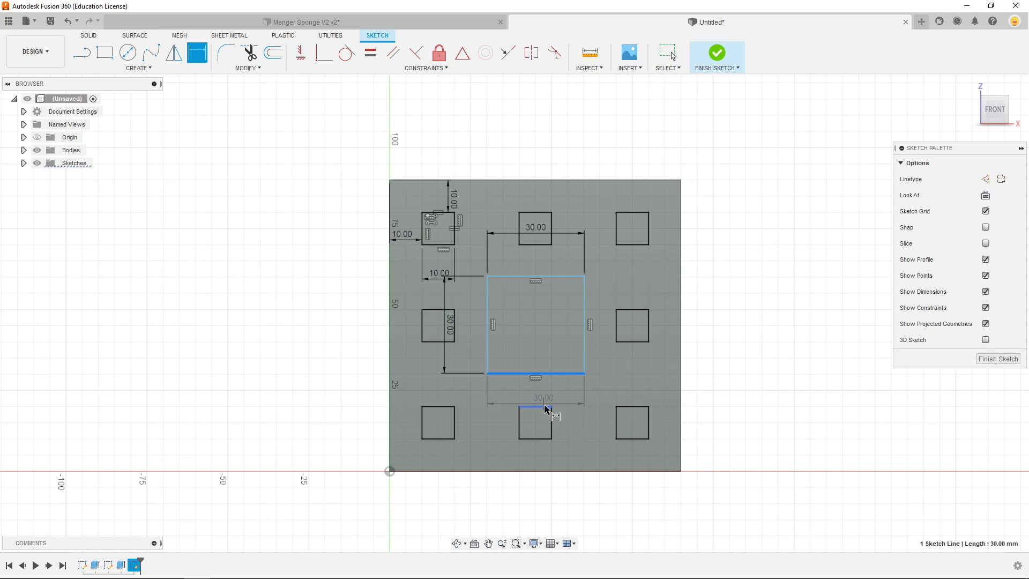
{"action": "left_click", "coordinate": [545, 409]}
{"action": "left_click", "coordinate": [556, 394]}
{"action": "key", "text": "Return"}
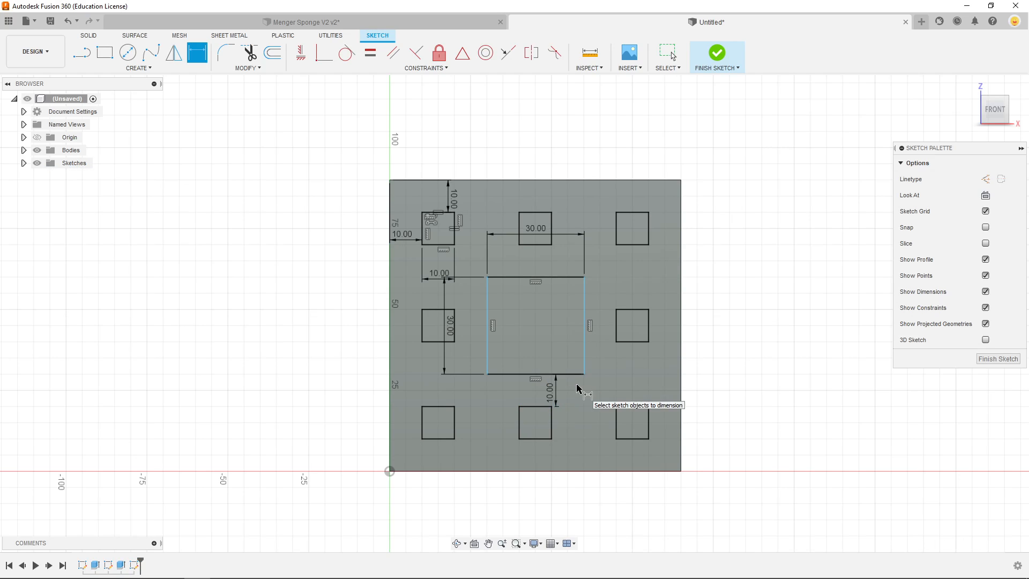
Dimension the central square's right side 10 mm from the left side of the middle-right small square.
{"action": "left_click", "coordinate": [587, 350]}
{"action": "left_click", "coordinate": [616, 336]}
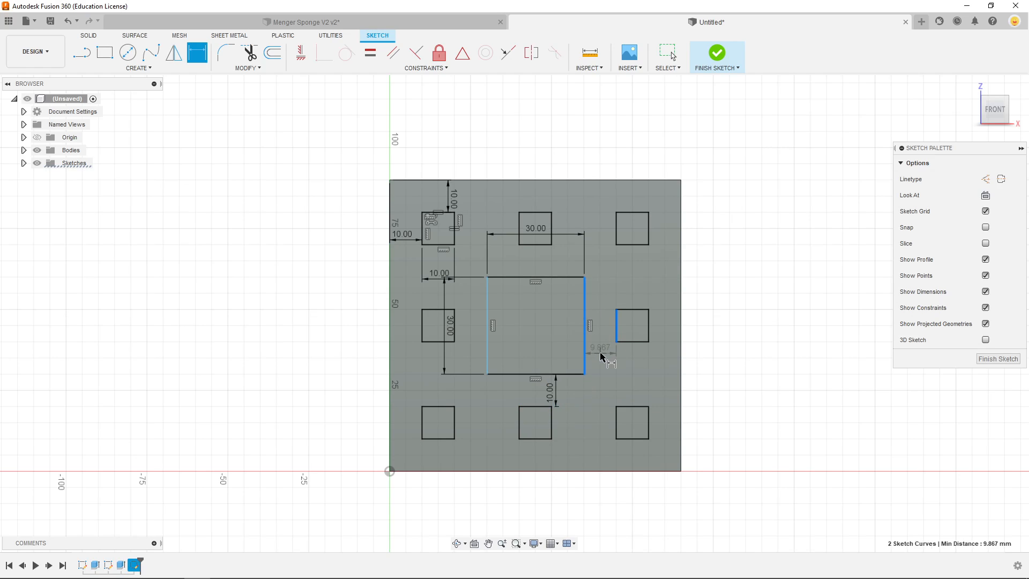
{"action": "left_click", "coordinate": [600, 352]}
{"action": "key", "text": "Return"}
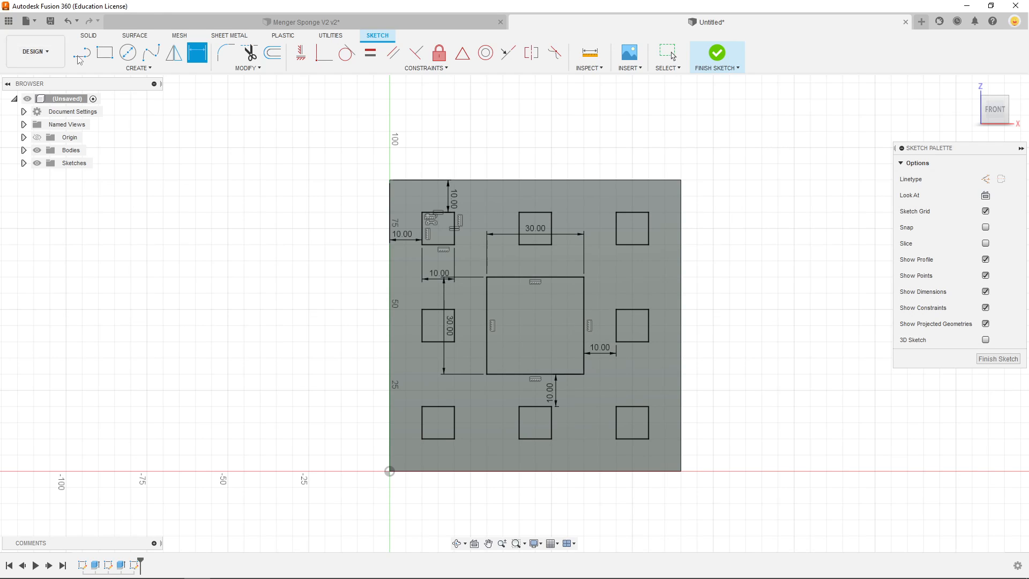
Extrude-cut the eight small squares and the central square through the whole cube from the front face, using the All extent.
{"action": "key", "text": "e"}
{"action": "left_click", "coordinate": [438, 229]}
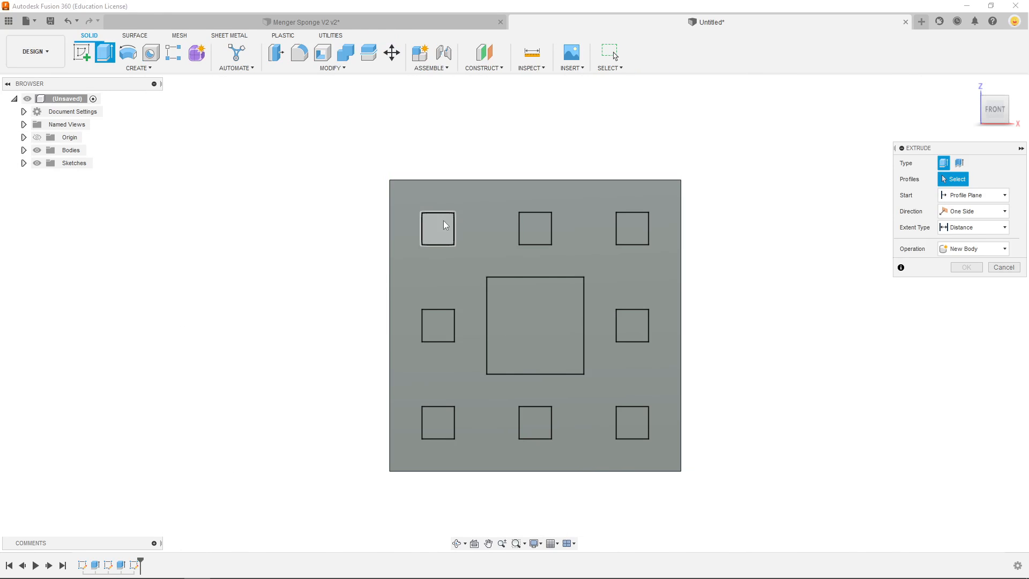
{"action": "left_click", "coordinate": [546, 235]}
{"action": "left_click", "coordinate": [632, 227]}
{"action": "left_click", "coordinate": [632, 327]}
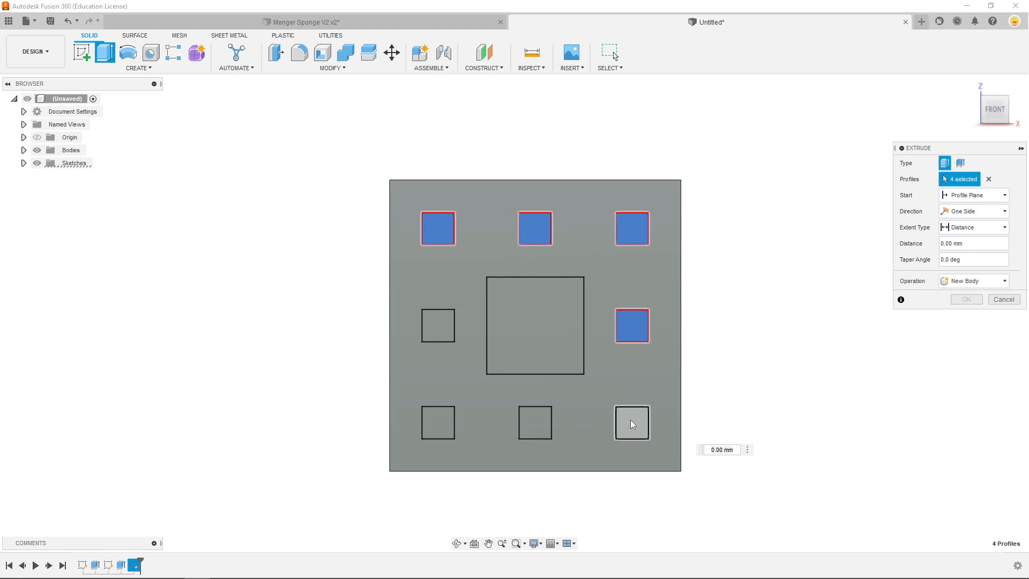
{"action": "left_click", "coordinate": [632, 425]}
{"action": "left_click", "coordinate": [535, 424]}
{"action": "left_click", "coordinate": [443, 426]}
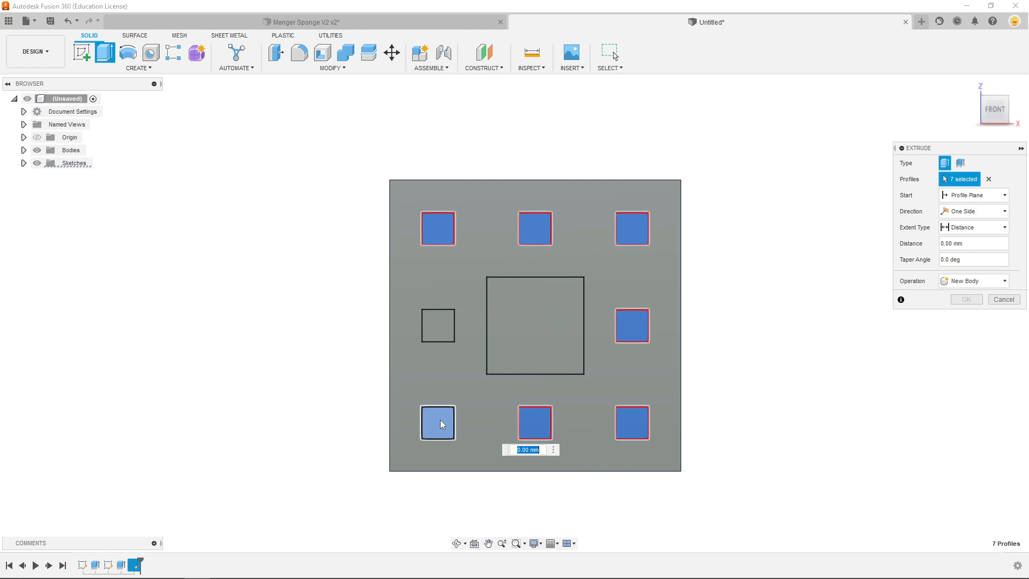
{"action": "left_click", "coordinate": [447, 324]}
{"action": "left_click", "coordinate": [523, 329]}
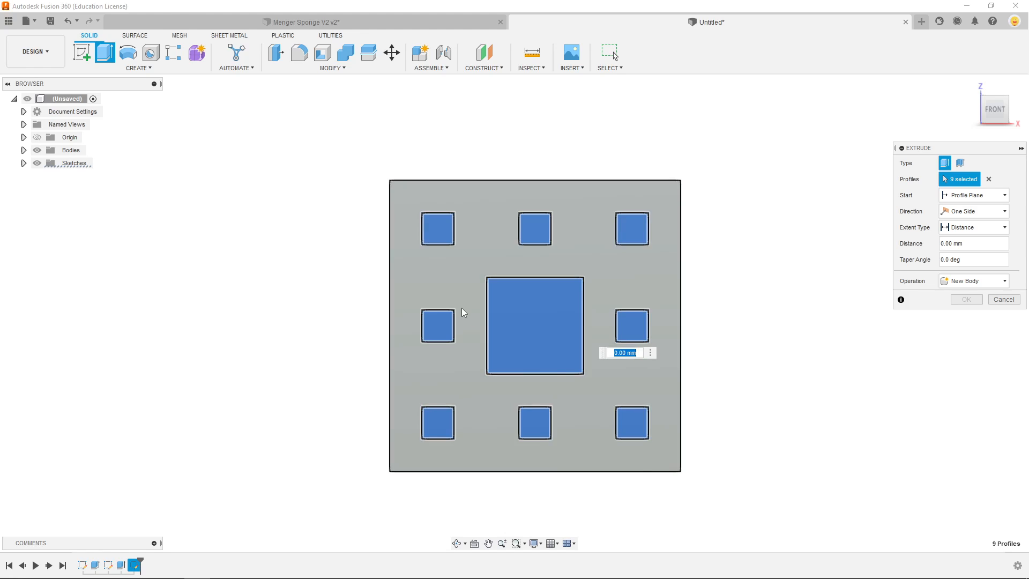
{"action": "middle_click_drag", "start_coordinate": [462, 312], "coordinate": [537, 335], "text": "shift"}
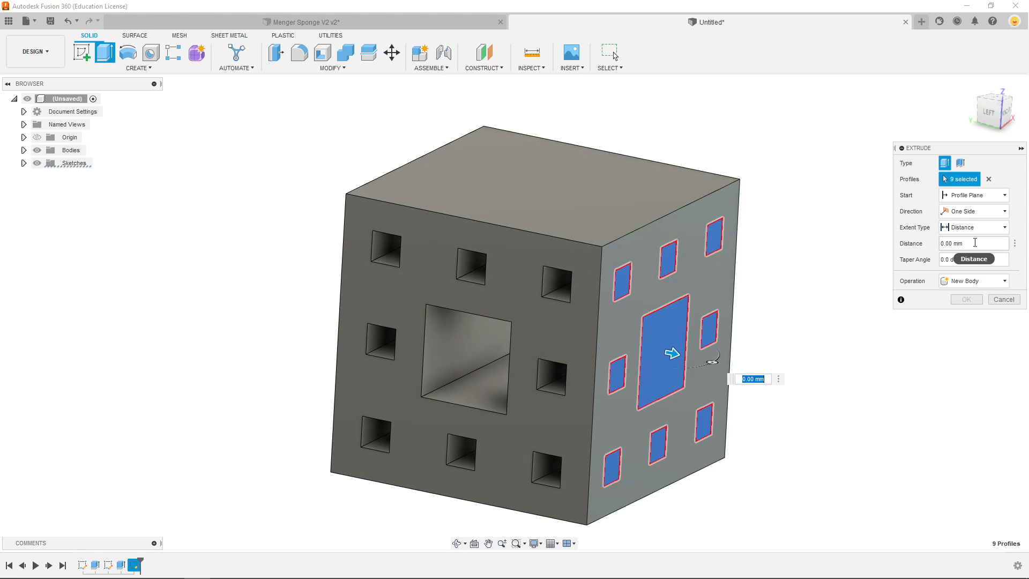
{"action": "left_click_drag", "start_coordinate": [674, 354], "coordinate": [246, 274]}
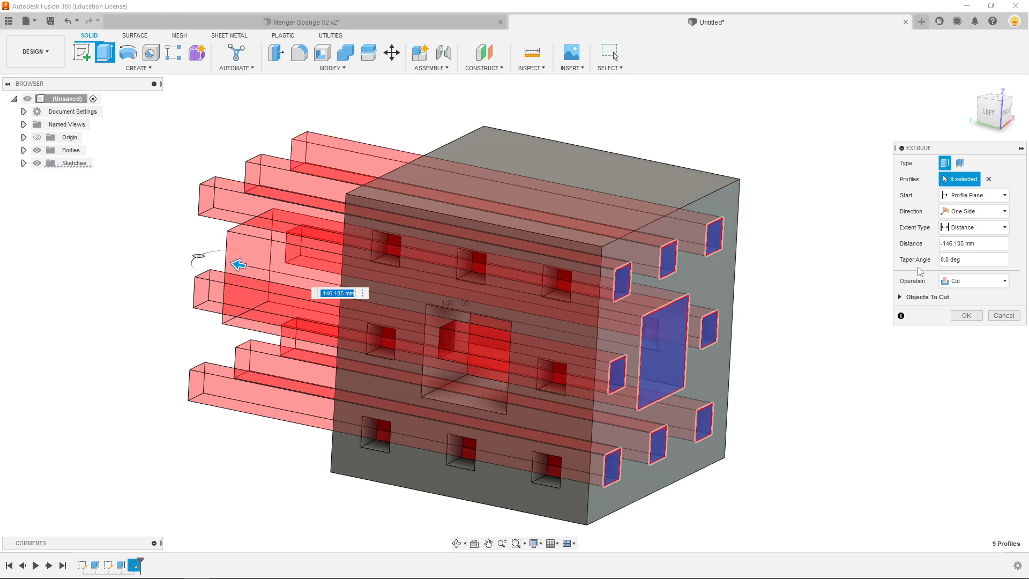
{"action": "left_click", "coordinate": [973, 227]}
{"action": "left_click", "coordinate": [958, 265]}
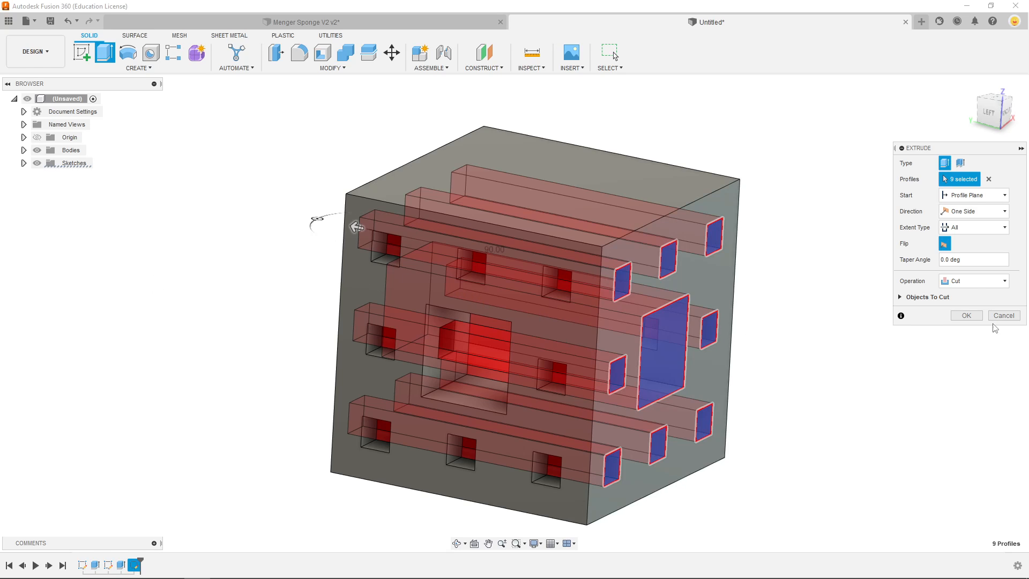
{"action": "left_click", "coordinate": [966, 316]}
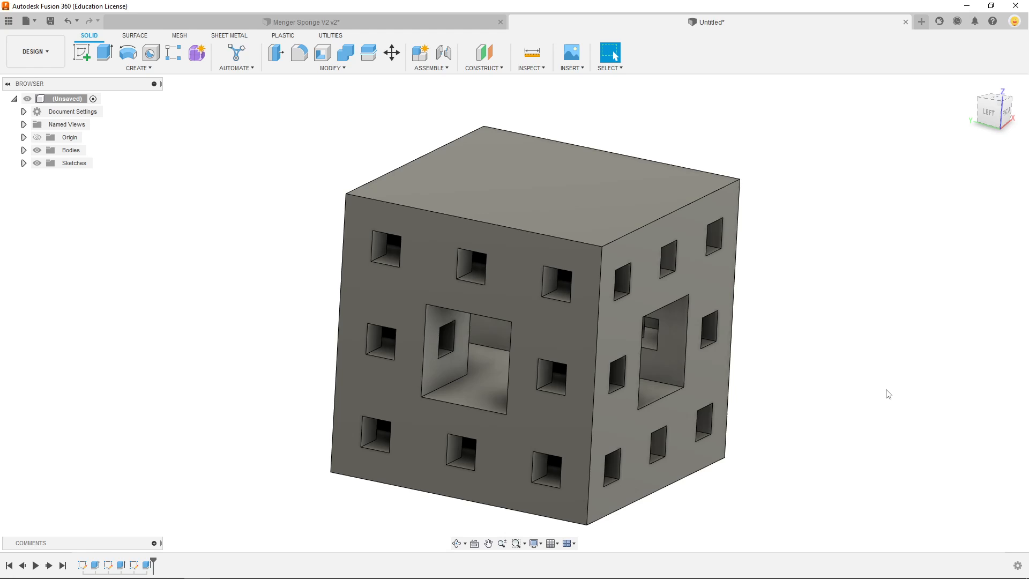
Start a new sketch on the cube's top face.
{"action": "middle_click_drag", "start_coordinate": [772, 268], "coordinate": [778, 340], "text": "shift"}
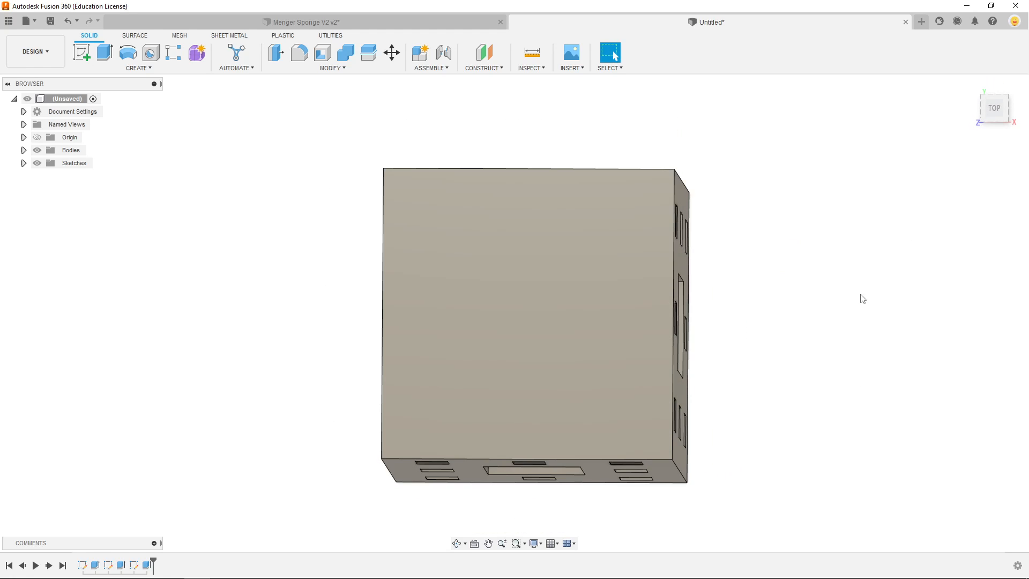
{"action": "left_click", "coordinate": [994, 108]}
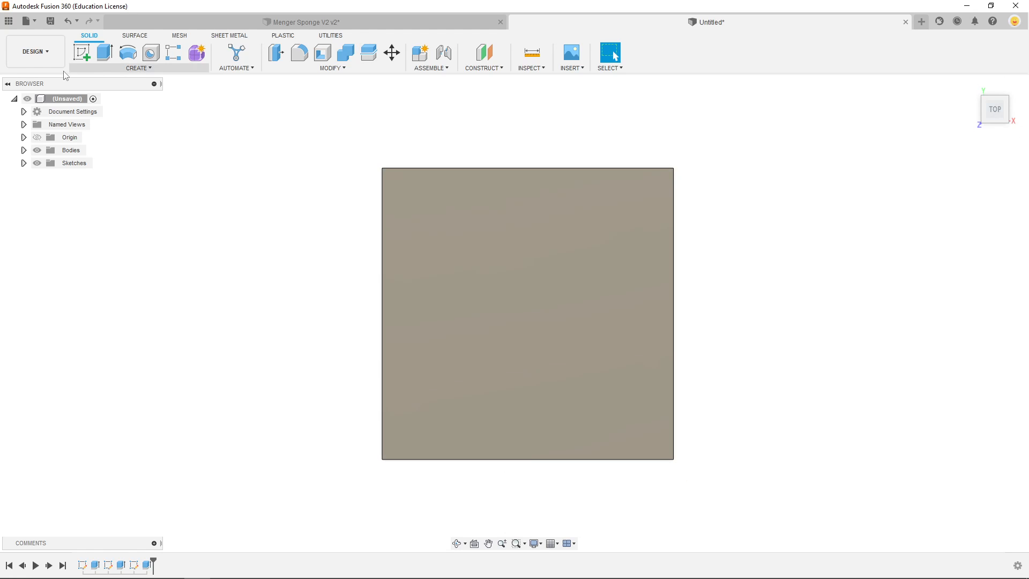
{"action": "left_click", "coordinate": [82, 52]}
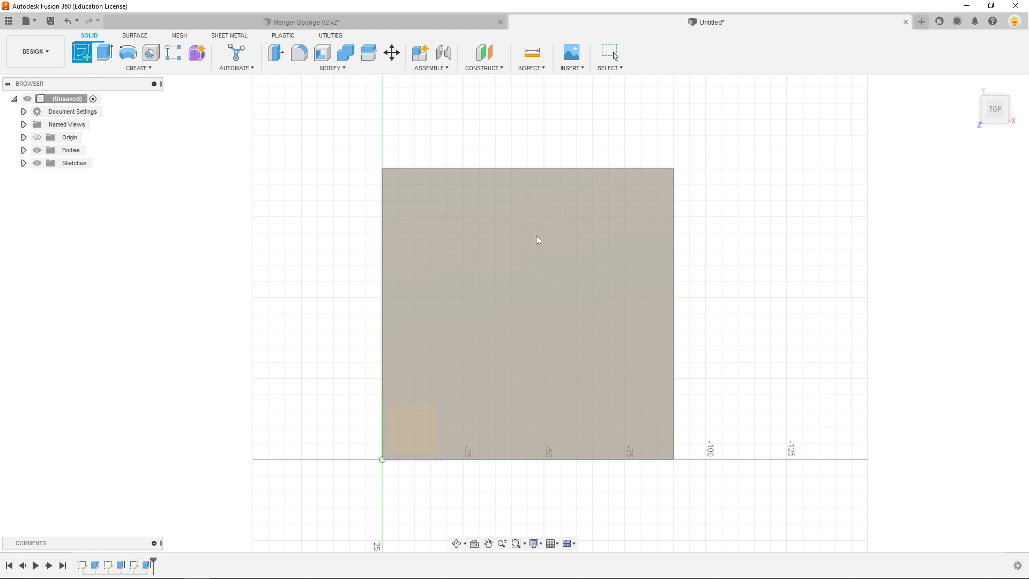
{"action": "left_click", "coordinate": [546, 283]}
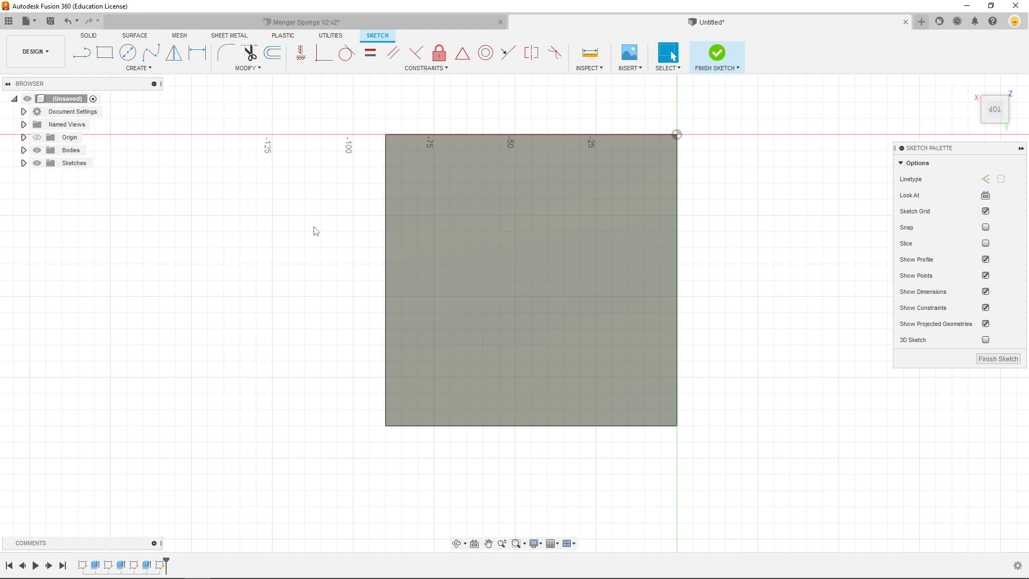
Sketch a 10 by 10 mm square near the upper-left corner of the top face.
{"action": "left_click", "coordinate": [102, 52]}
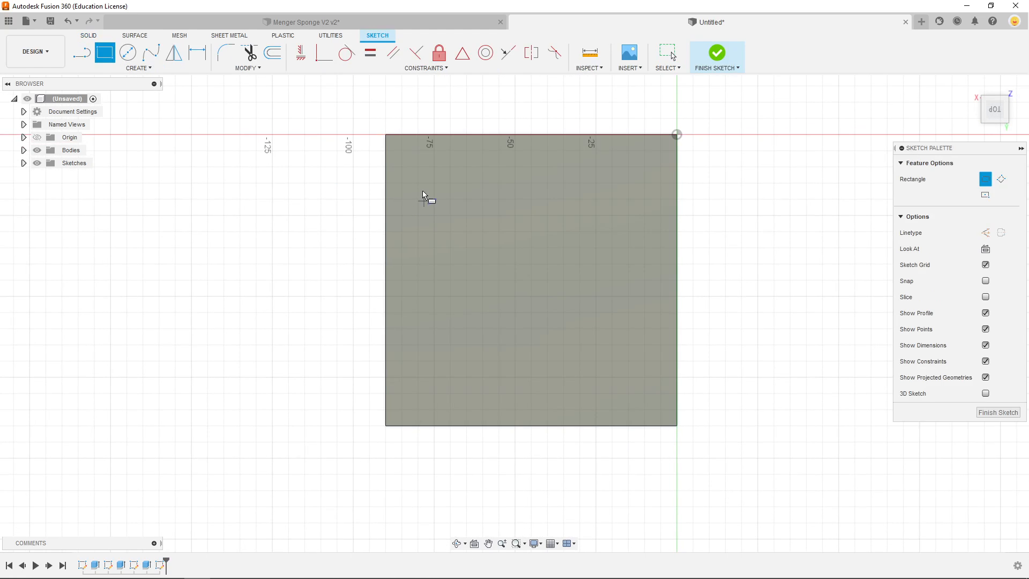
{"action": "left_click", "coordinate": [424, 167]}
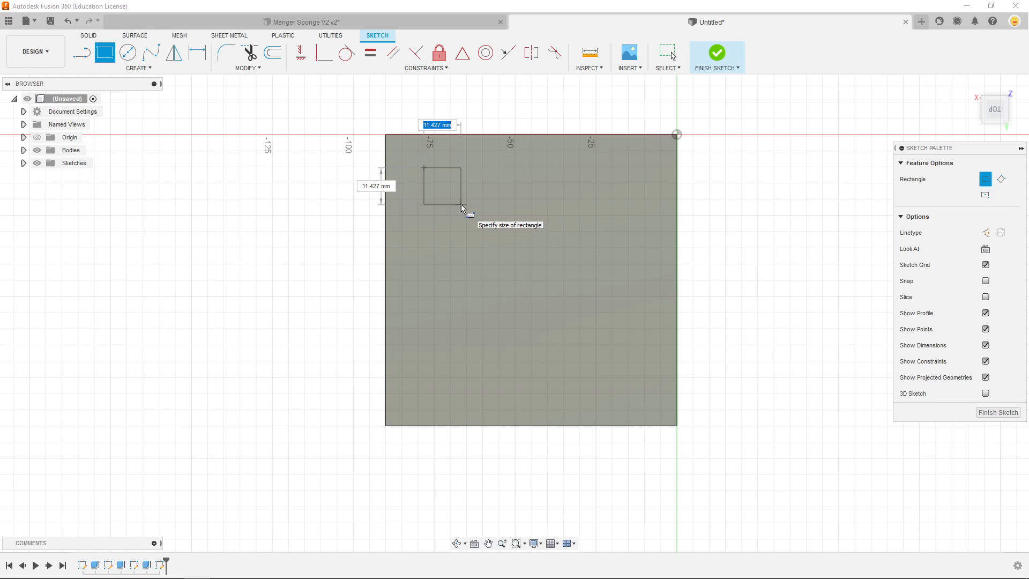
{"action": "type", "text": "10"}
{"action": "key", "text": "Tab"}
{"action": "type", "text": "10"}
{"action": "key", "text": "Return"}
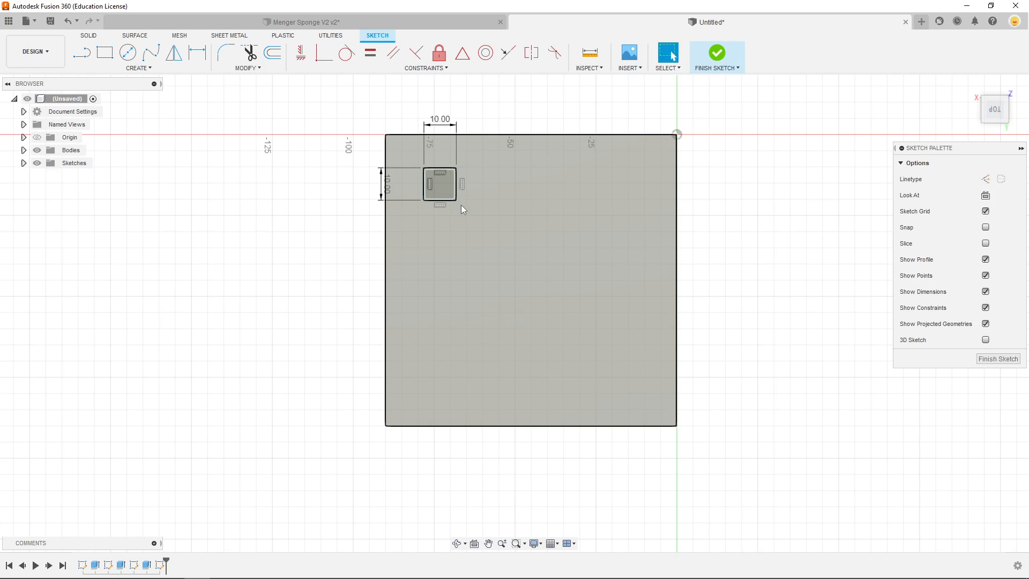
Dimension the small square's left side 10 mm from the left edge of the top face.
{"action": "left_click", "coordinate": [197, 52]}
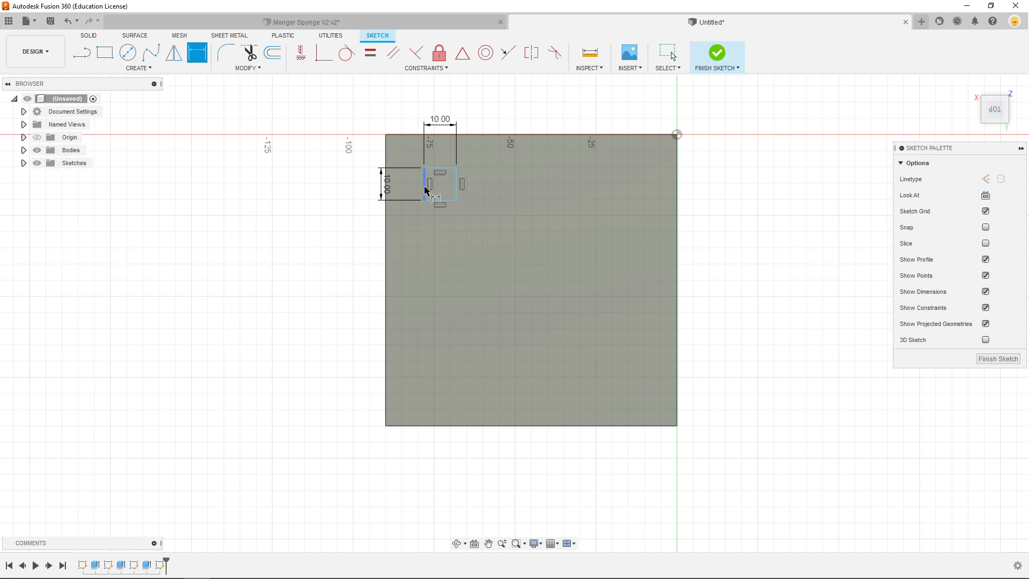
{"action": "left_click", "coordinate": [425, 190]}
{"action": "left_click", "coordinate": [386, 227]}
{"action": "left_click", "coordinate": [405, 226]}
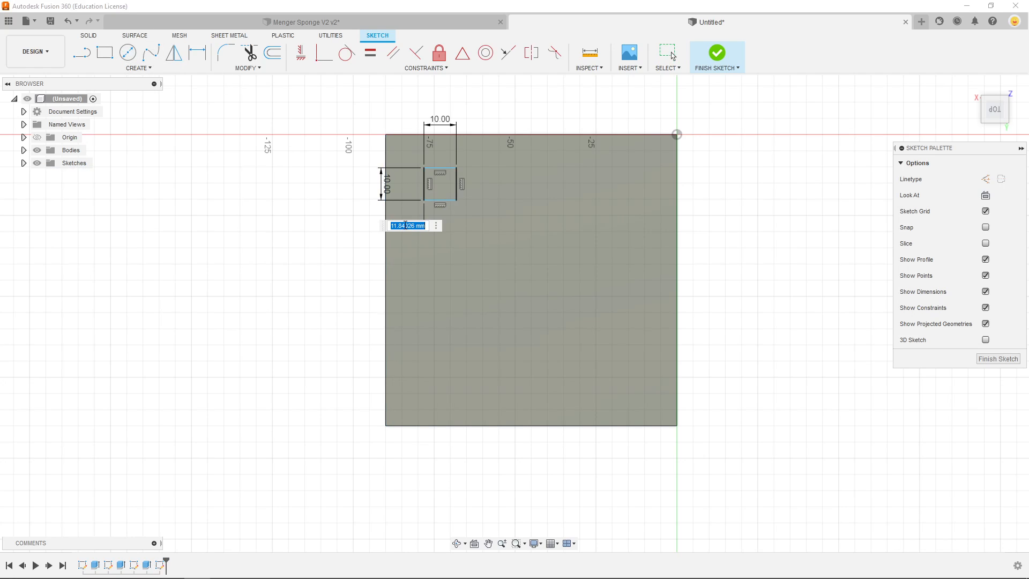
{"action": "type", "text": "10"}
{"action": "key", "text": "Return"}
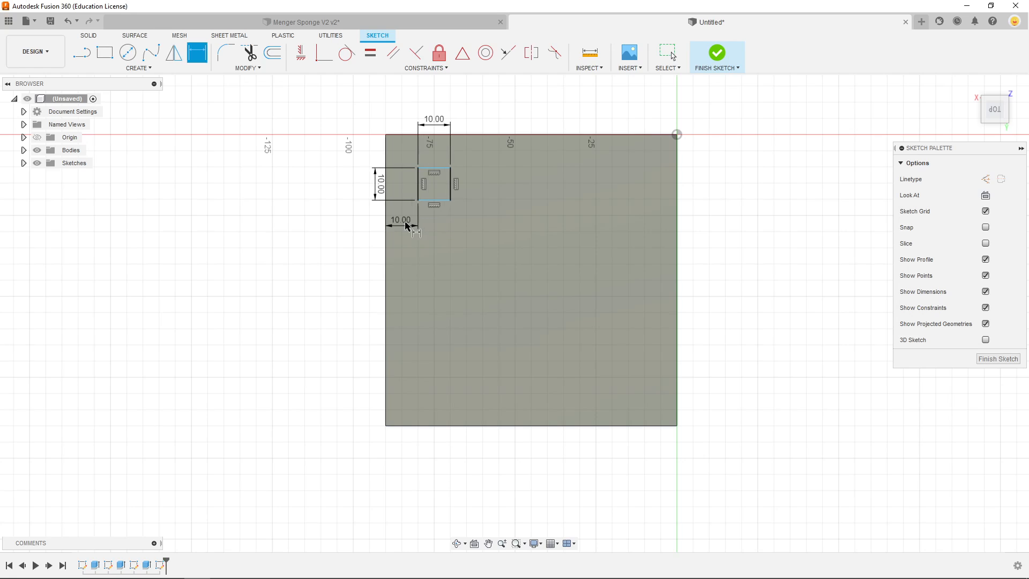
Dimension the small square's top side 10 mm from the upper edge of the top face.
{"action": "left_click", "coordinate": [440, 167]}
{"action": "left_click", "coordinate": [437, 135]}
{"action": "left_click", "coordinate": [481, 156]}
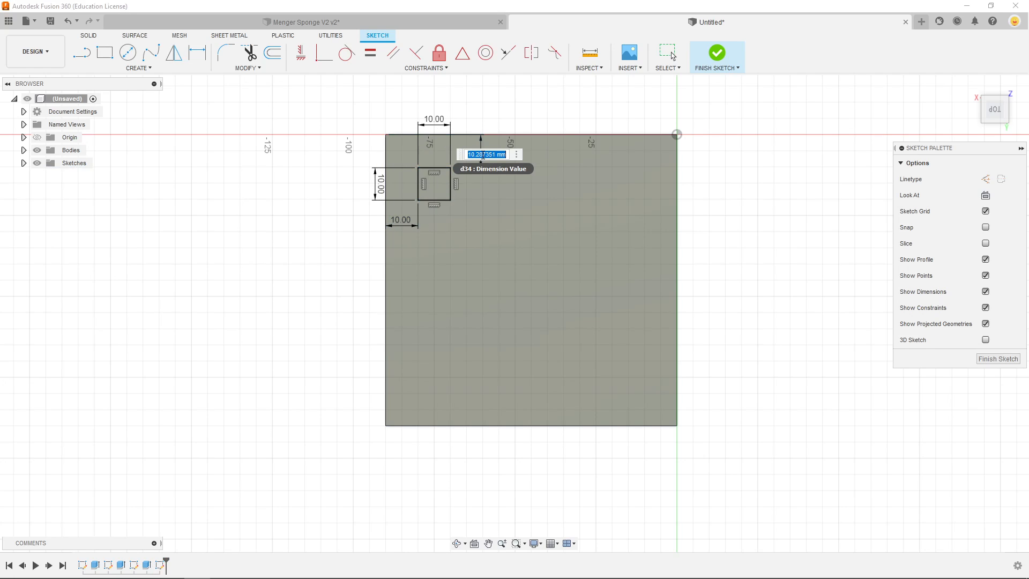
{"action": "type", "text": "10"}
{"action": "key", "text": "Return"}
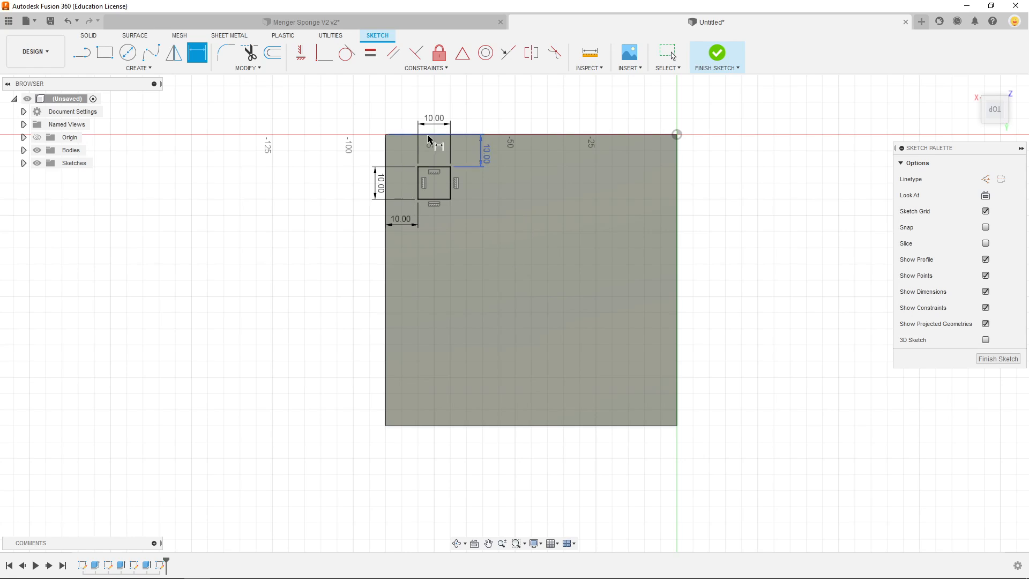
Start a rectangular pattern of the small square, with directions along the face's upper and left edges.
{"action": "left_click", "coordinate": [139, 68]}
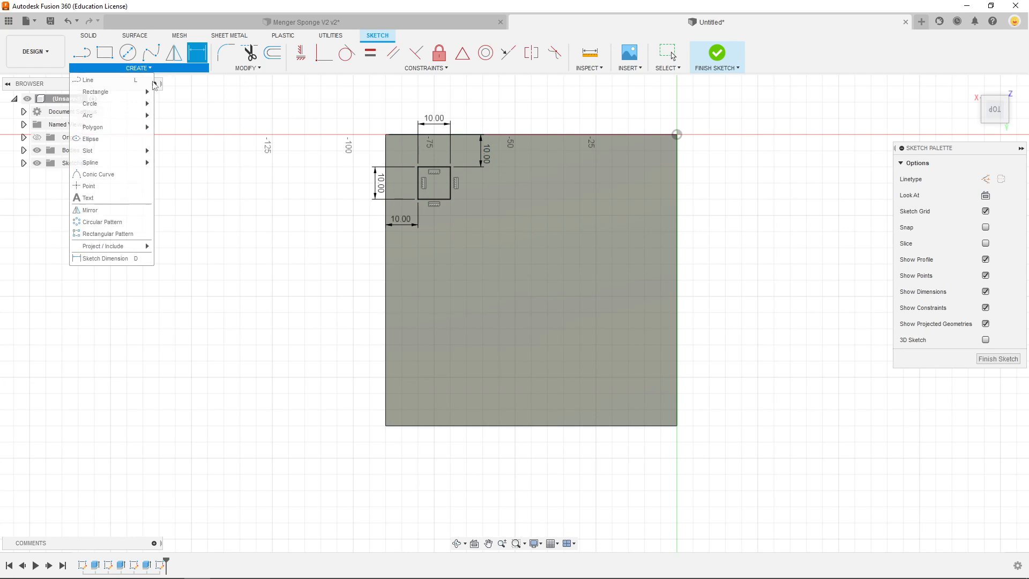
{"action": "left_click", "coordinate": [115, 232]}
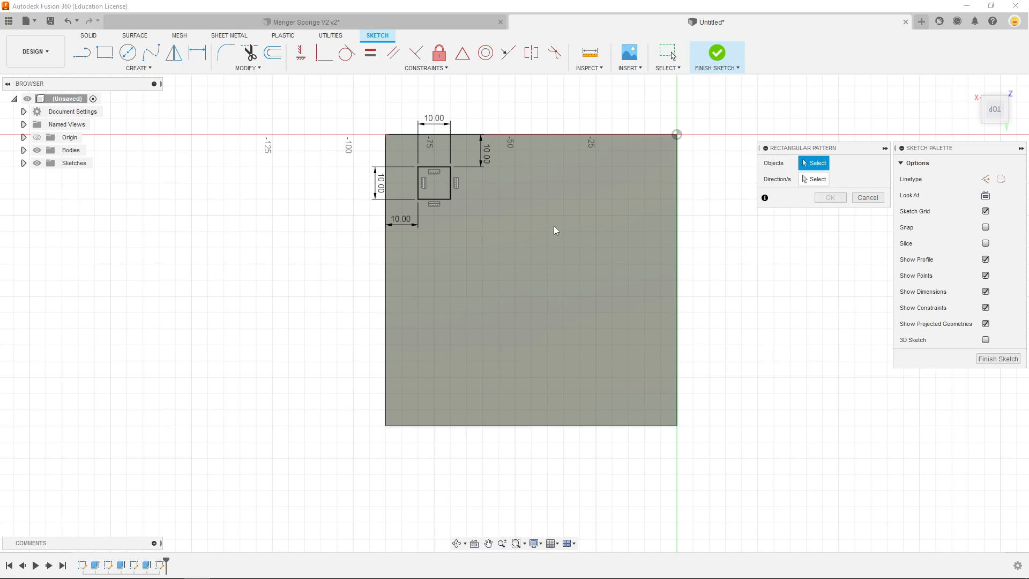
{"action": "double_click", "coordinate": [429, 199]}
{"action": "key", "text": "Tab"}
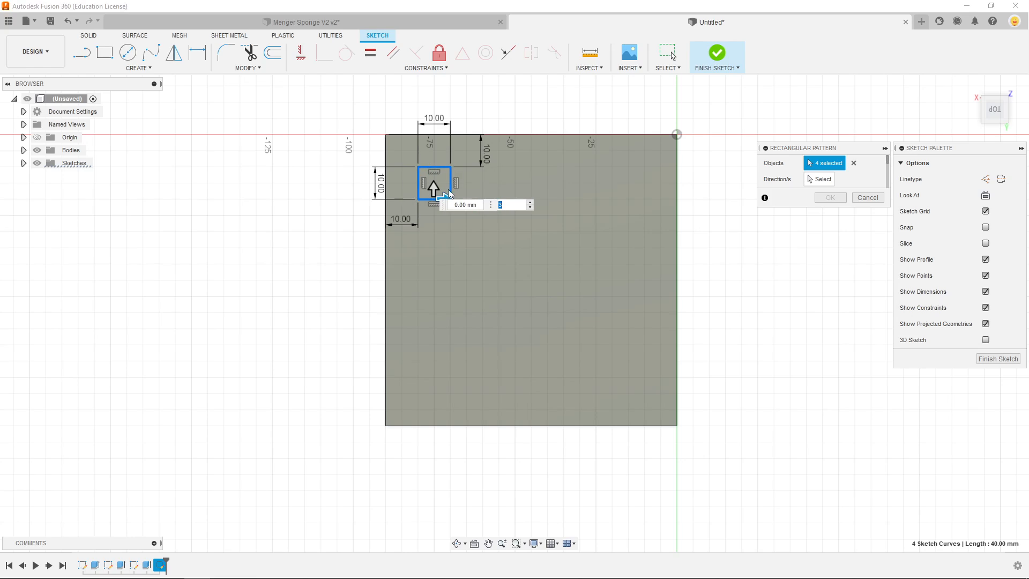
{"action": "left_click", "coordinate": [817, 181]}
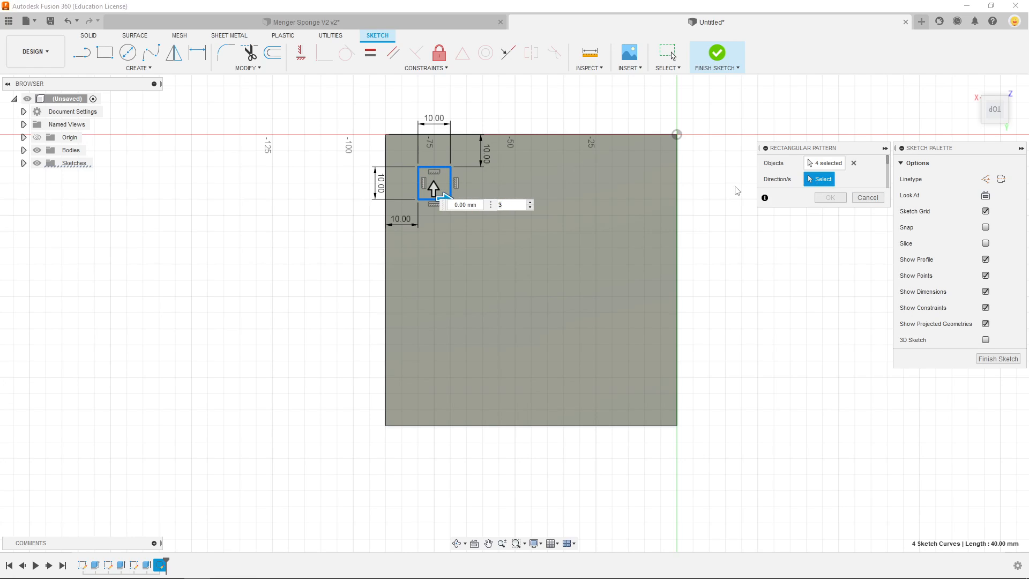
{"action": "left_click", "coordinate": [559, 134]}
{"action": "left_click", "coordinate": [386, 177]}
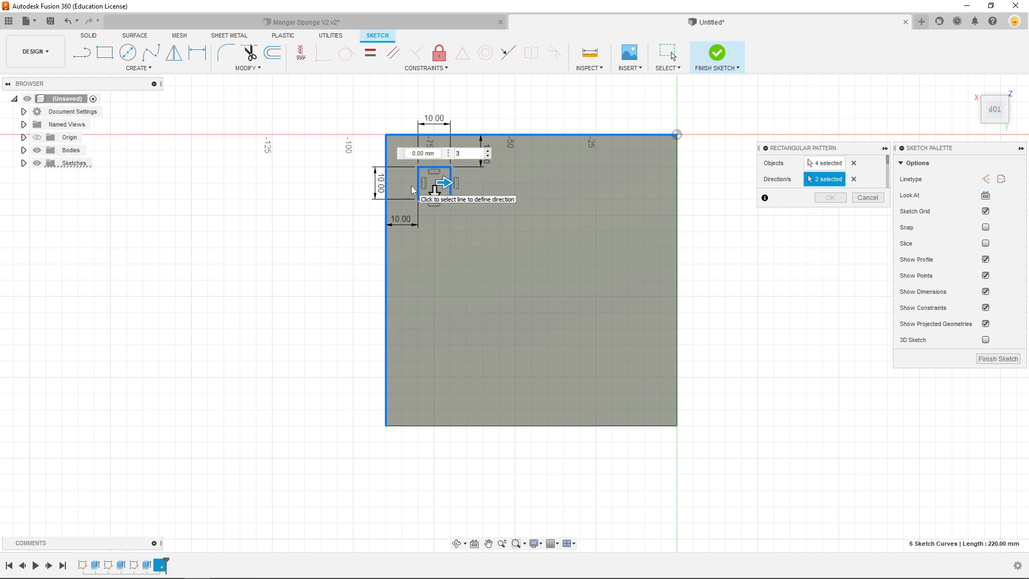
Enable suppression for the pattern and set the first direction's spacing to 30 mm for three squares.
{"action": "scroll", "coordinate": [877, 184], "scroll_direction": "down", "scroll_amount": 2}
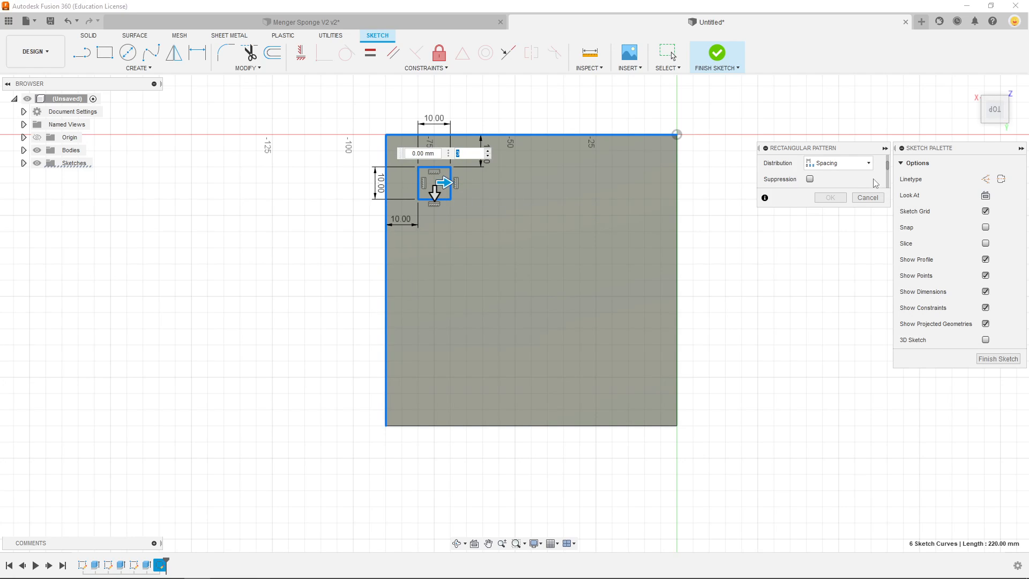
{"action": "left_click", "coordinate": [811, 180]}
{"action": "scroll", "coordinate": [883, 179], "scroll_direction": "down", "scroll_amount": 2}
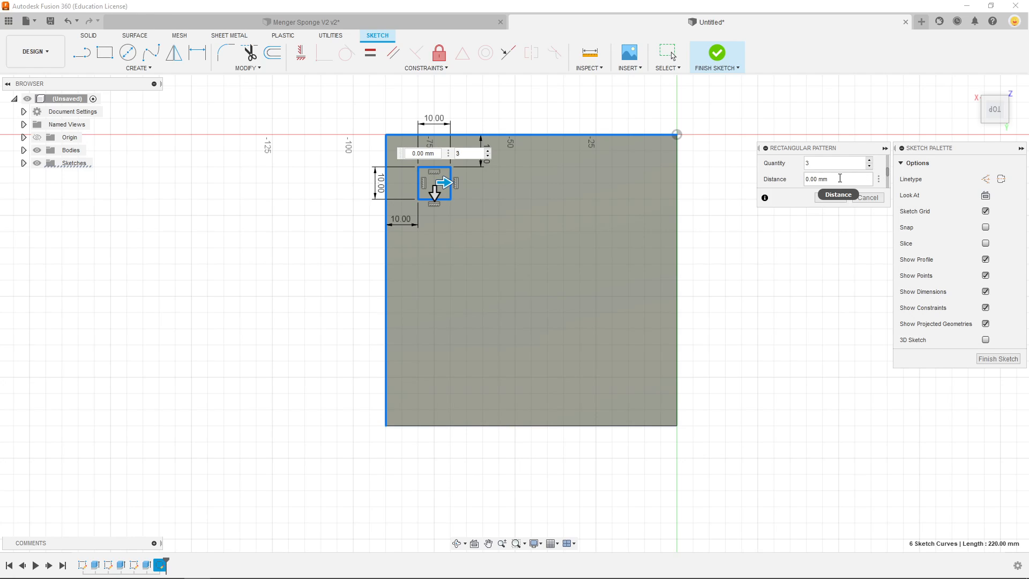
{"action": "left_click_drag", "start_coordinate": [841, 178], "coordinate": [768, 175]}
{"action": "type", "text": "30"}
{"action": "key", "text": "Return"}
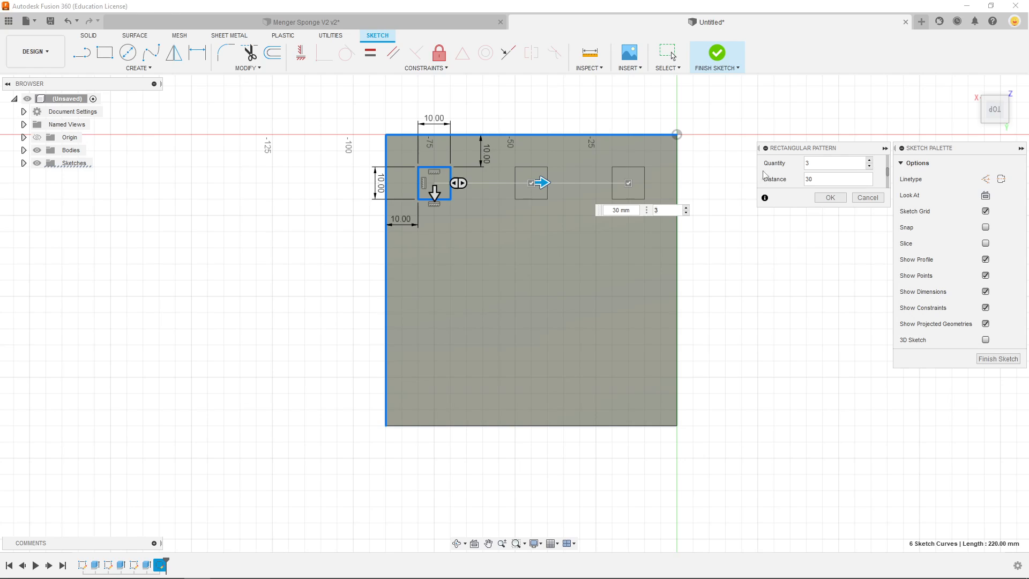
Set the second direction's spacing to 30 mm and create the pattern with its centre square suppressed.
{"action": "scroll", "coordinate": [882, 176], "scroll_direction": "up", "scroll_amount": 1}
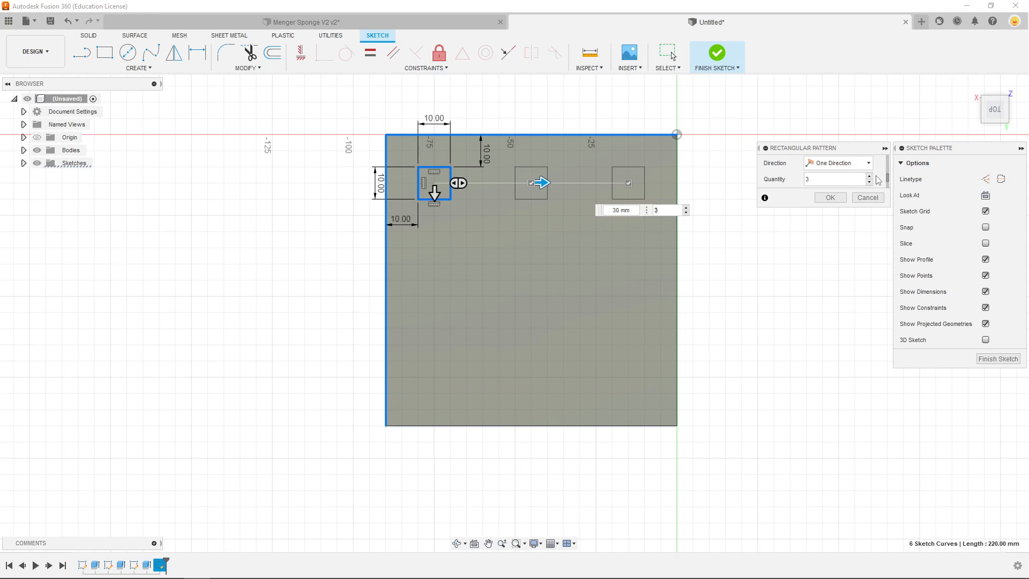
{"action": "scroll", "coordinate": [877, 176], "scroll_direction": "down", "scroll_amount": 1}
{"action": "left_click_drag", "start_coordinate": [842, 163], "coordinate": [758, 166]}
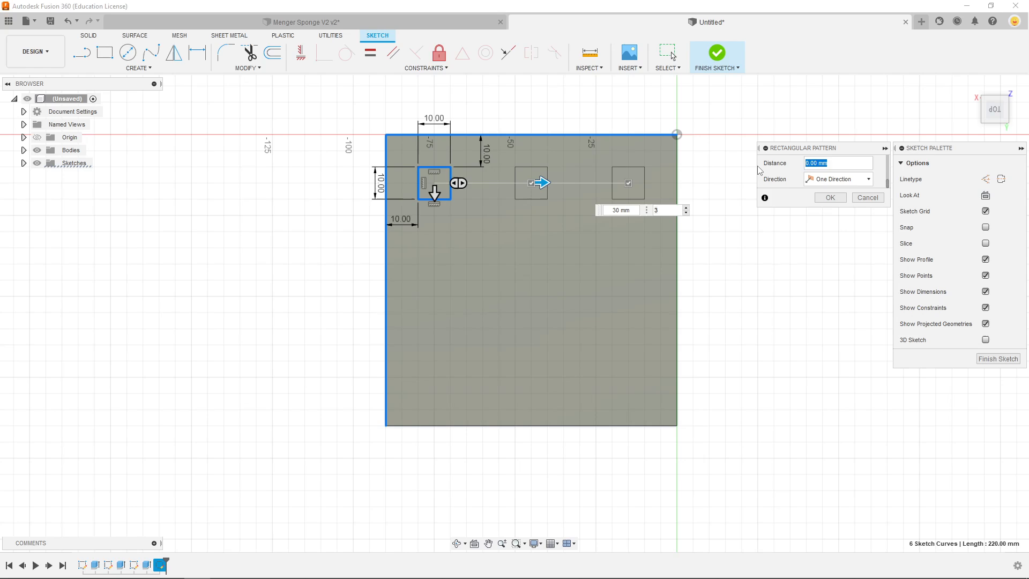
{"action": "type", "text": "30"}
{"action": "key", "text": "Return"}
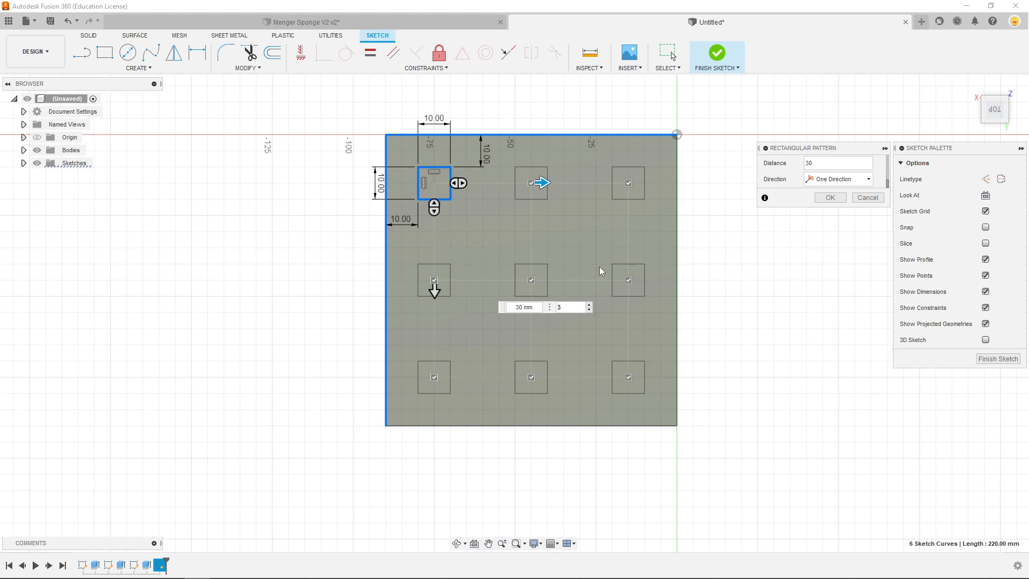
{"action": "left_click", "coordinate": [532, 278]}
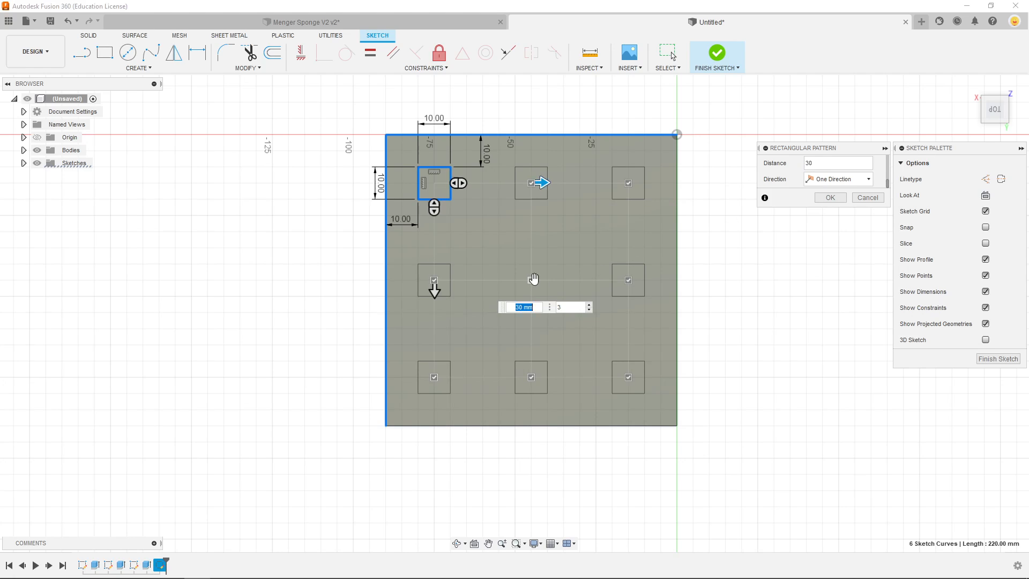
{"action": "left_click", "coordinate": [830, 198]}
Draw a 30 mm by 30 mm square in the open centre of the small-square pattern on the top face.
{"action": "left_click", "coordinate": [105, 54]}
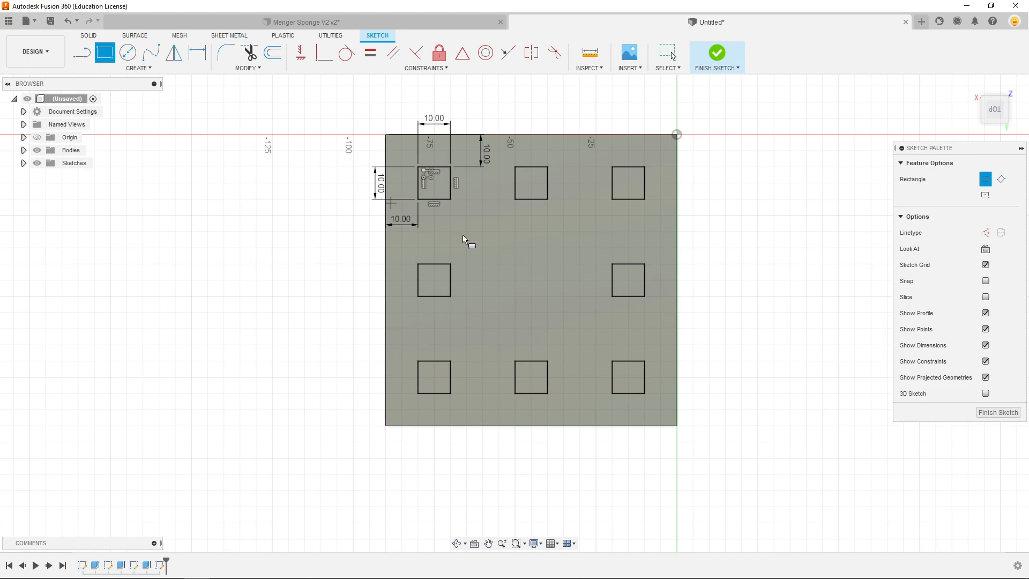
{"action": "left_click", "coordinate": [478, 214]}
{"action": "type", "text": "30"}
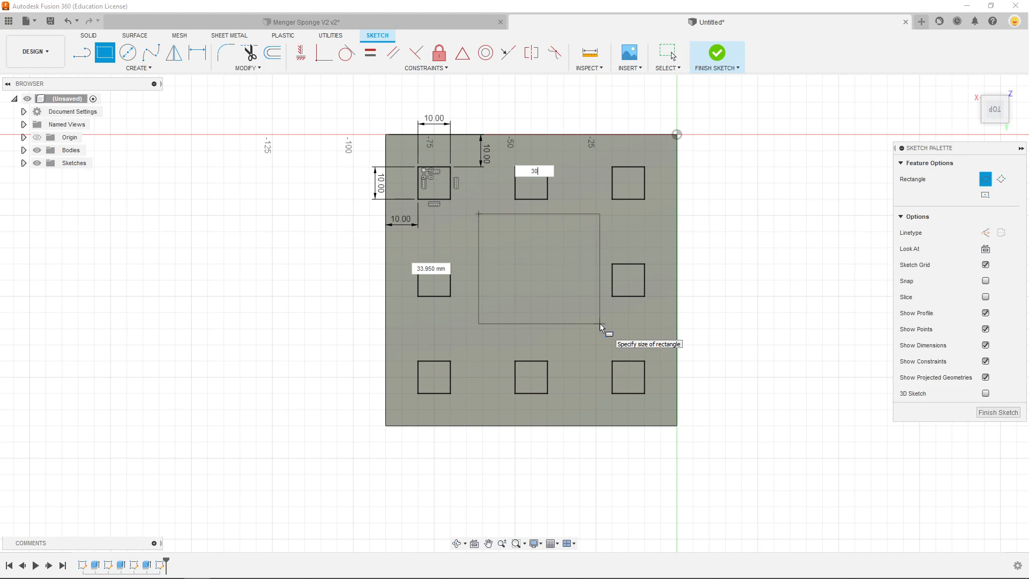
{"action": "key", "text": "Tab"}
{"action": "type", "text": "30"}
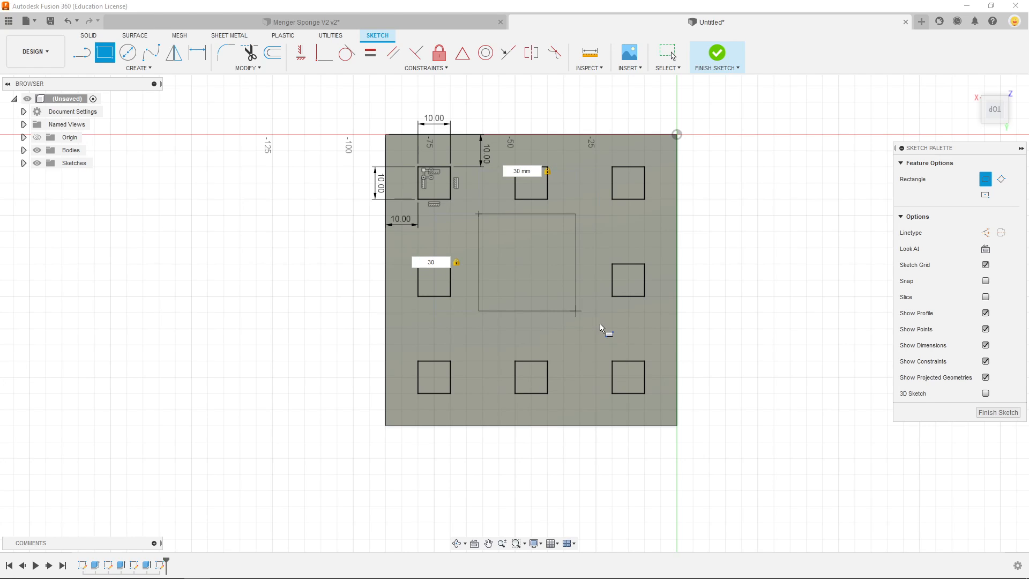
{"action": "key", "text": "Return"}
Dimension the large square's top side 10 mm from the upper middle small square.
{"action": "key", "text": "d"}
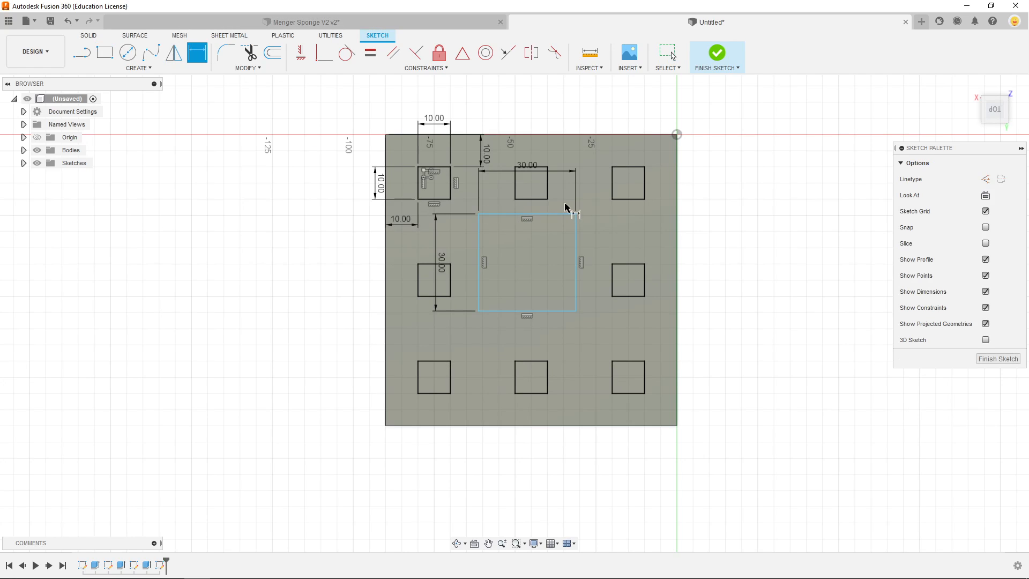
{"action": "left_click", "coordinate": [538, 215]}
{"action": "left_click", "coordinate": [549, 206]}
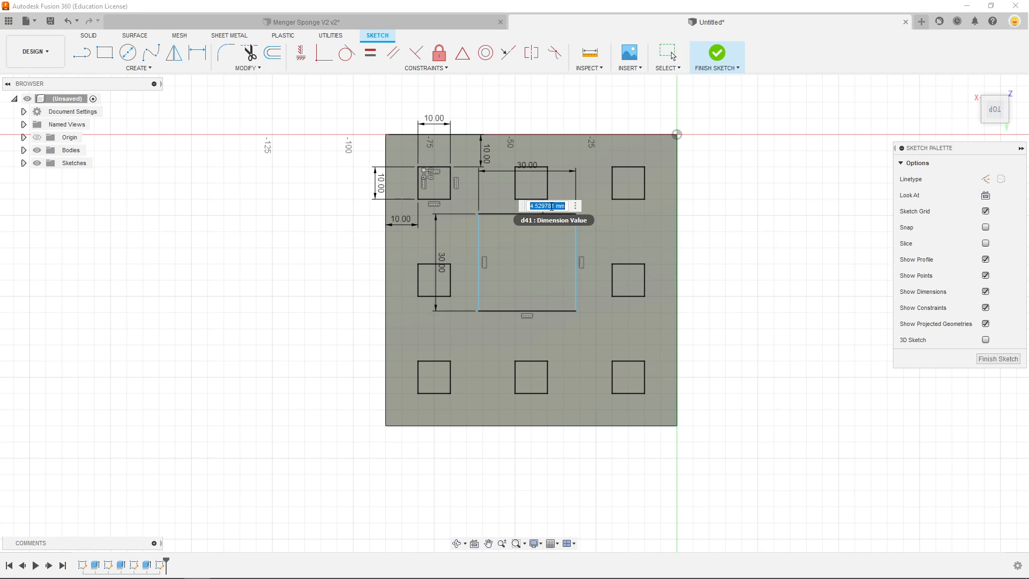
{"action": "type", "text": "10"}
{"action": "key", "text": "Return"}
Dimension the large square's right side 10 mm from the small square to its right.
{"action": "left_click", "coordinate": [576, 270]}
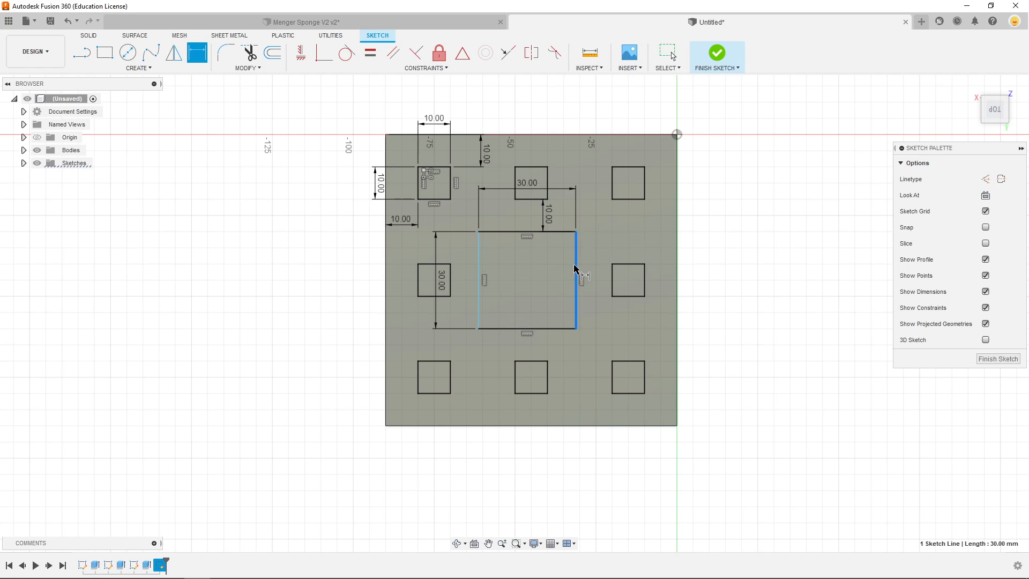
{"action": "left_click", "coordinate": [613, 283]}
{"action": "left_click", "coordinate": [597, 284]}
{"action": "type", "text": "10"}
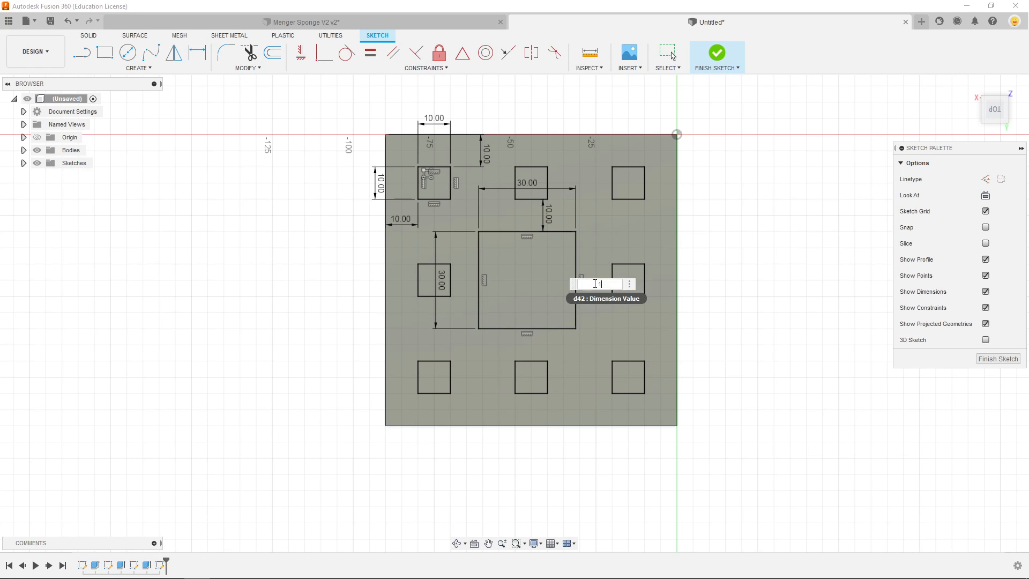
{"action": "key", "text": "Return"}
Extrude the eight small squares and the central square as a cut with extent All, flipped to pass through the cube.
{"action": "left_click", "coordinate": [89, 35]}
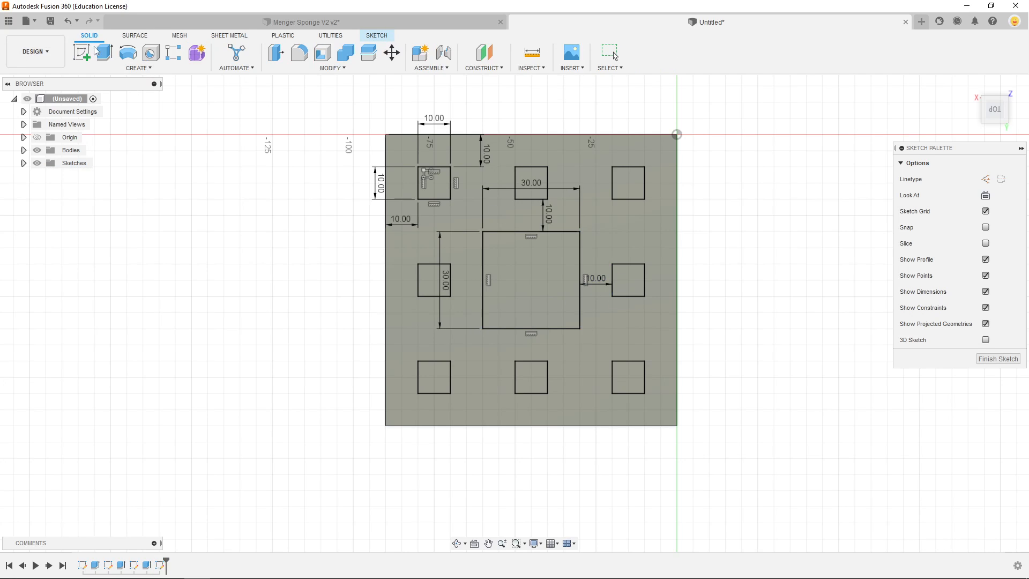
{"action": "left_click", "coordinate": [105, 53]}
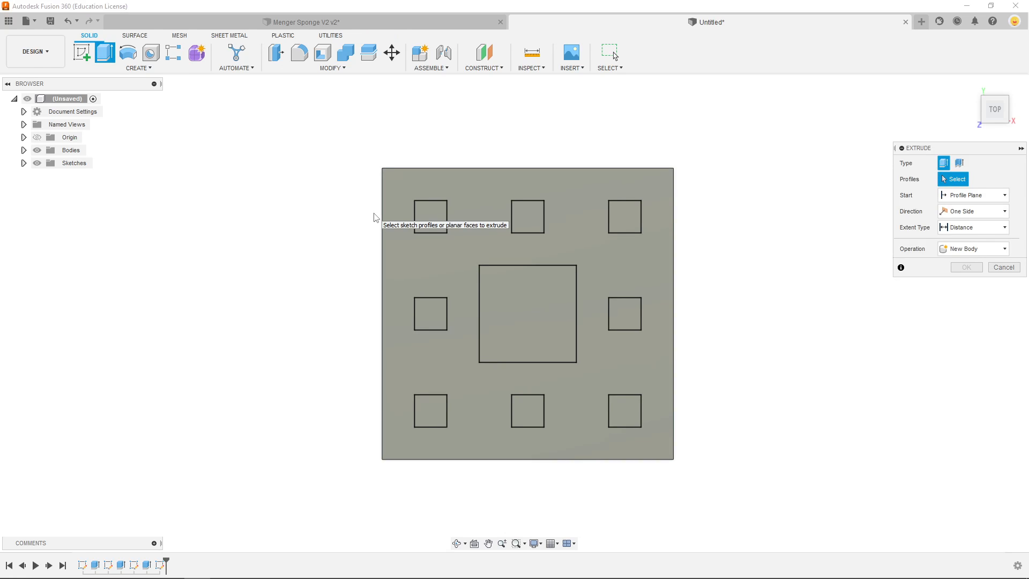
{"action": "left_click", "coordinate": [429, 221]}
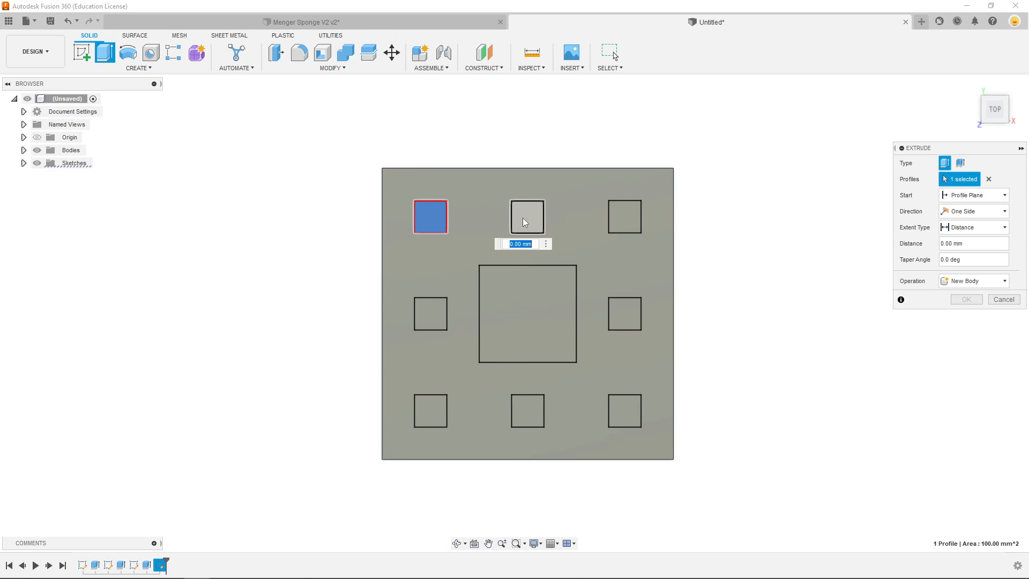
{"action": "left_click", "coordinate": [527, 217]}
{"action": "left_click", "coordinate": [622, 217]}
{"action": "left_click", "coordinate": [626, 310]}
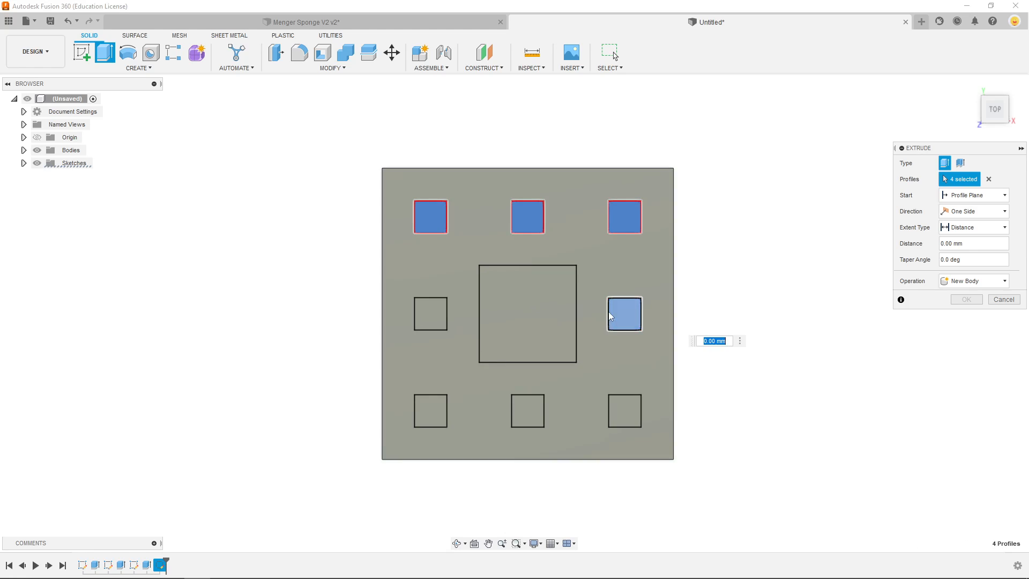
{"action": "left_click", "coordinate": [537, 308]}
{"action": "left_click", "coordinate": [430, 314]}
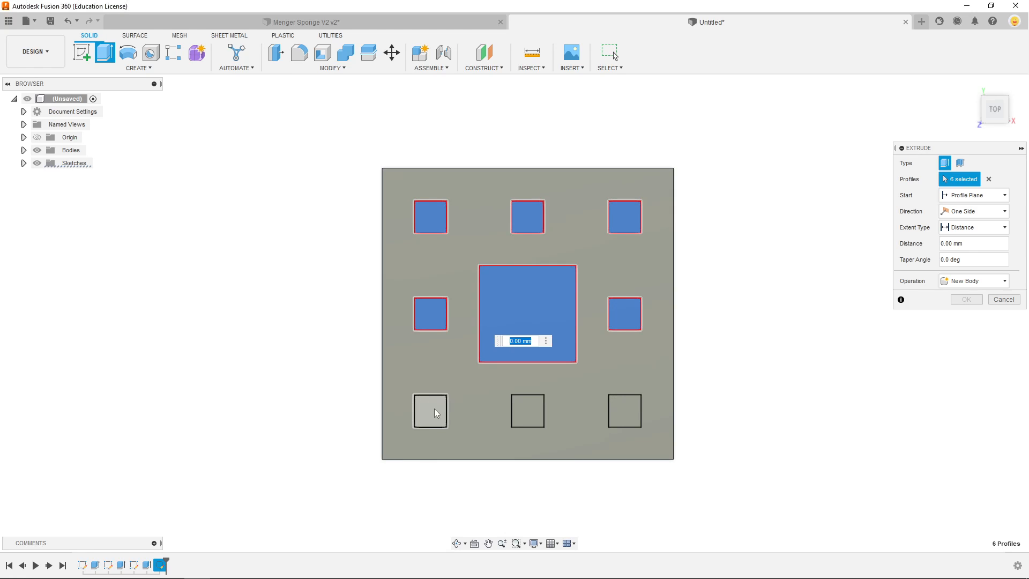
{"action": "left_click", "coordinate": [431, 410]}
{"action": "left_click", "coordinate": [513, 414]}
{"action": "left_click", "coordinate": [622, 410]}
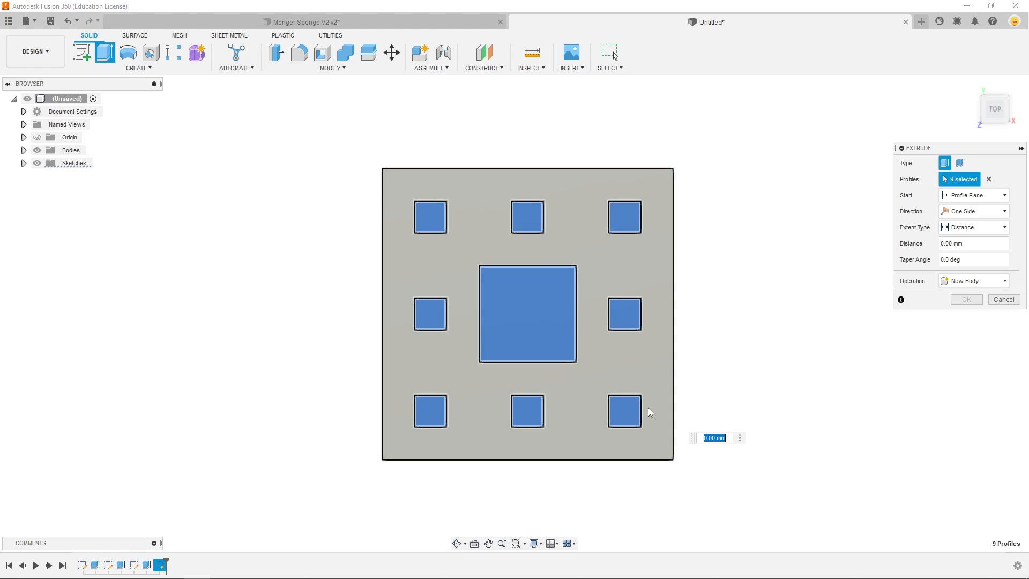
{"action": "left_click", "coordinate": [973, 228]}
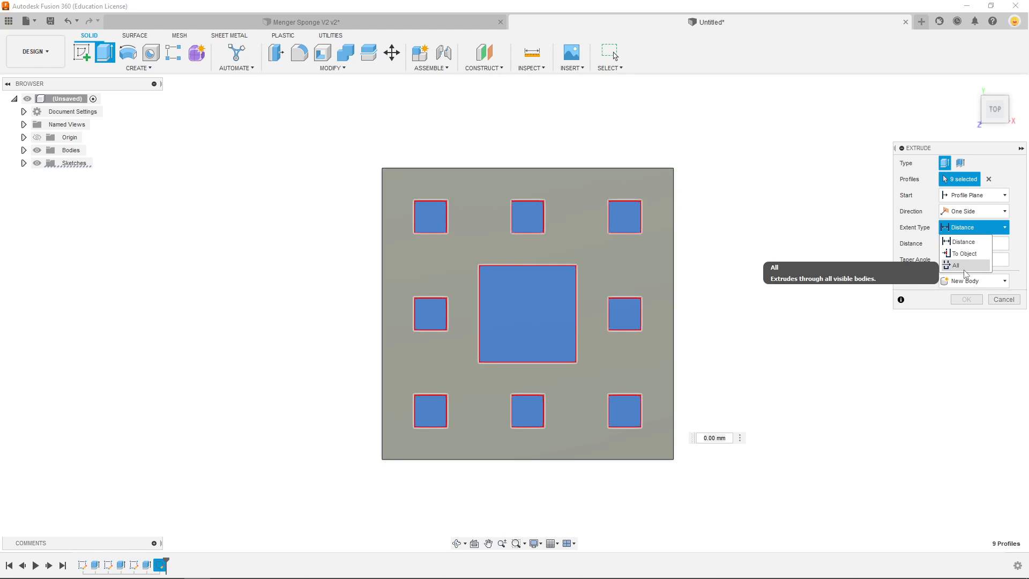
{"action": "left_click", "coordinate": [962, 267]}
{"action": "left_click", "coordinate": [948, 244]}
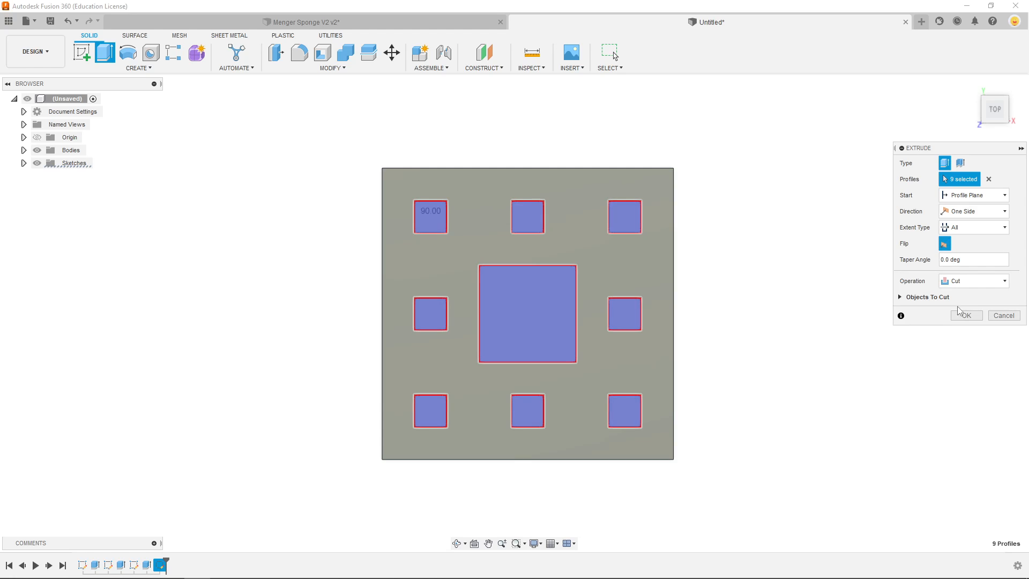
{"action": "key", "text": "Return"}
{"action": "middle_click_drag", "start_coordinate": [600, 232], "coordinate": [637, 274], "text": "shift"}
{"action": "left_click_drag", "start_coordinate": [625, 211], "coordinate": [616, 250]}
{"action": "key", "text": "Escape"}
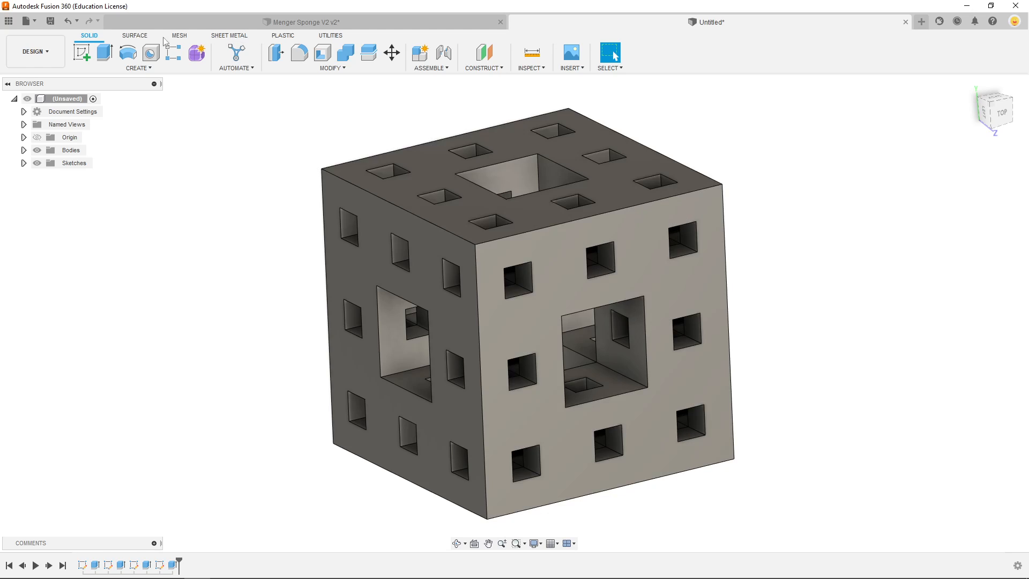
{"action": "left_click", "coordinate": [51, 21]}
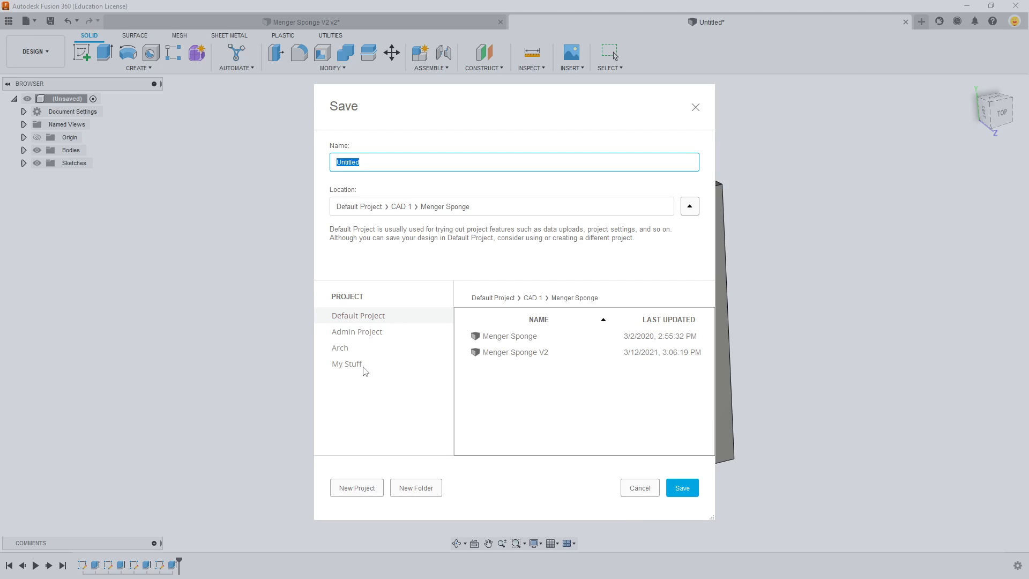
{"action": "left_click", "coordinate": [635, 490]}
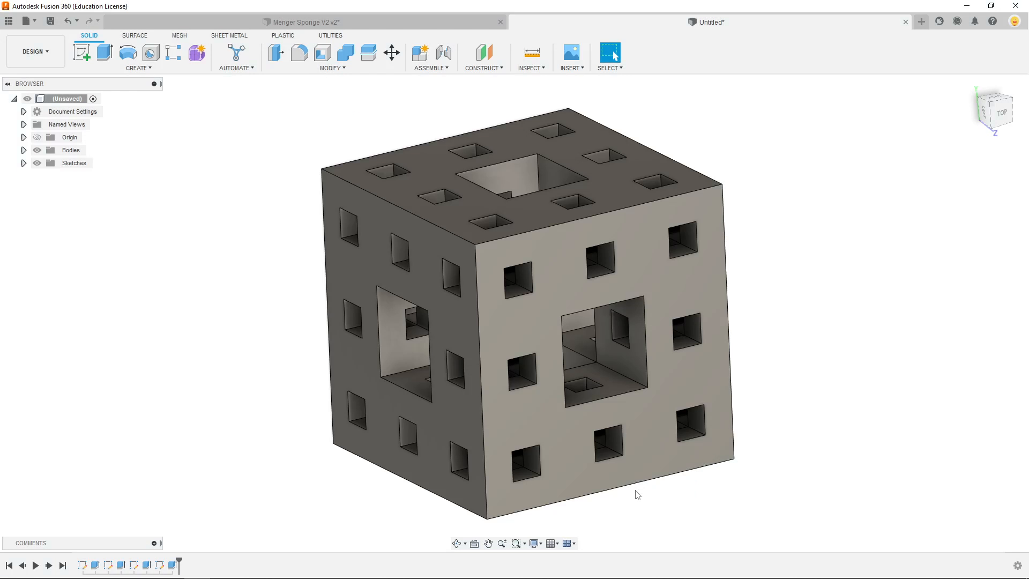
{"action": "scroll", "coordinate": [510, 191], "scroll_direction": "down", "scroll_amount": 1}
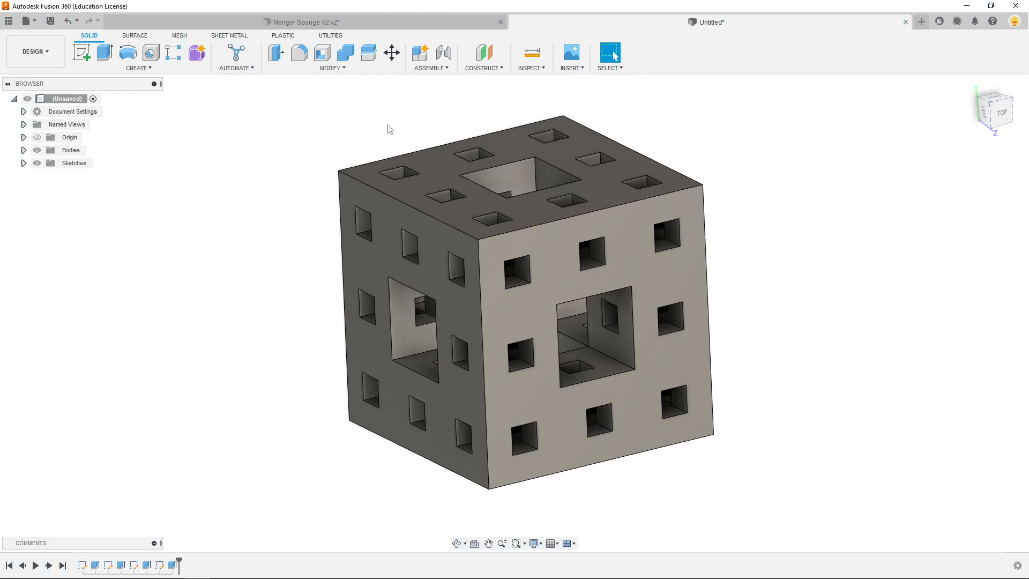
{"action": "left_click", "coordinate": [430, 69]}
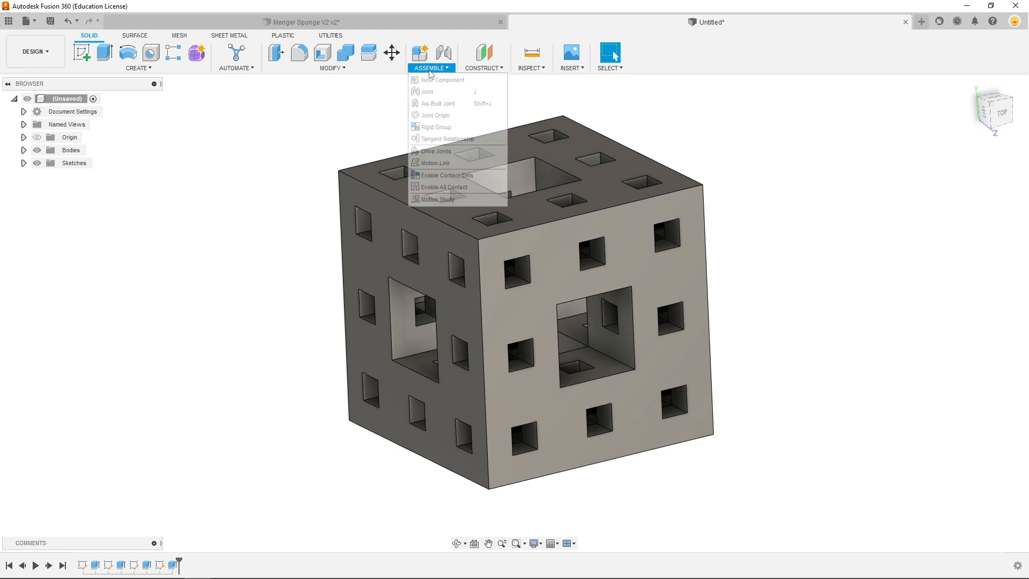
{"action": "left_click", "coordinate": [335, 69]}
{"action": "left_click", "coordinate": [335, 68]}
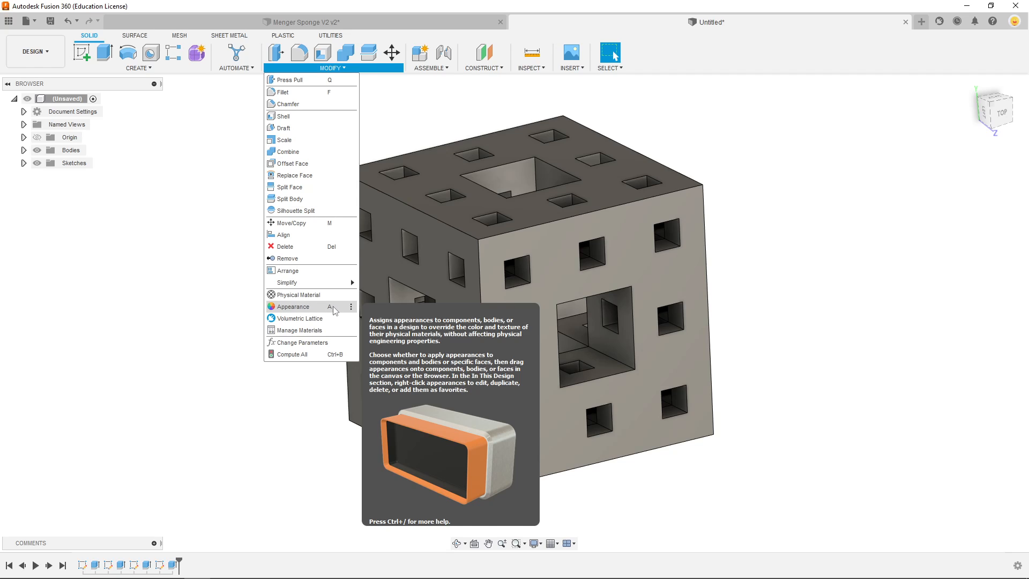
{"action": "left_click", "coordinate": [210, 303]}
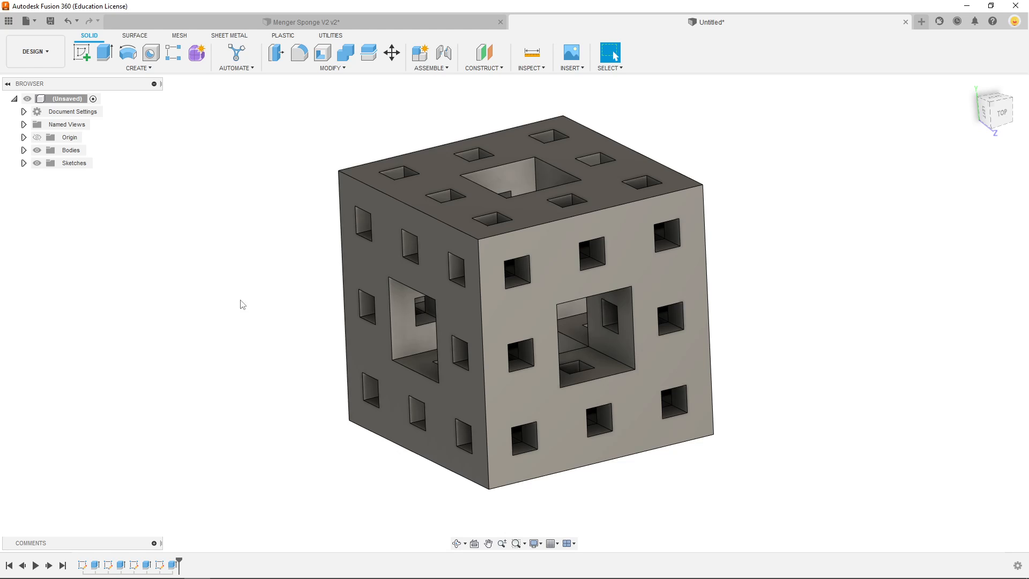
Apply the Gold - Polished appearance from the metal library to the whole cube body.
{"action": "key", "text": "a"}
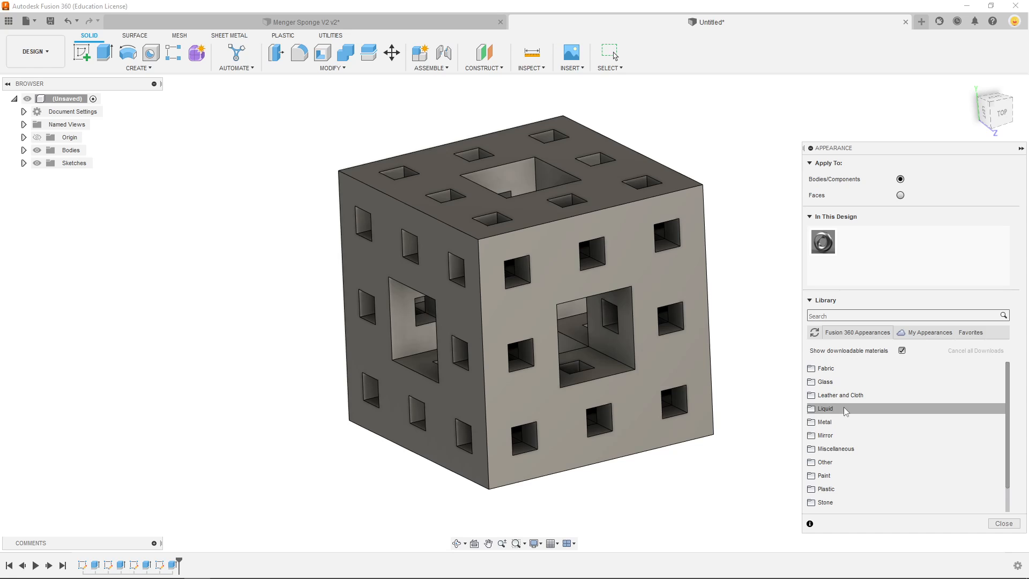
{"action": "left_click", "coordinate": [829, 422]}
{"action": "scroll", "coordinate": [887, 410], "scroll_direction": "down", "scroll_amount": 1}
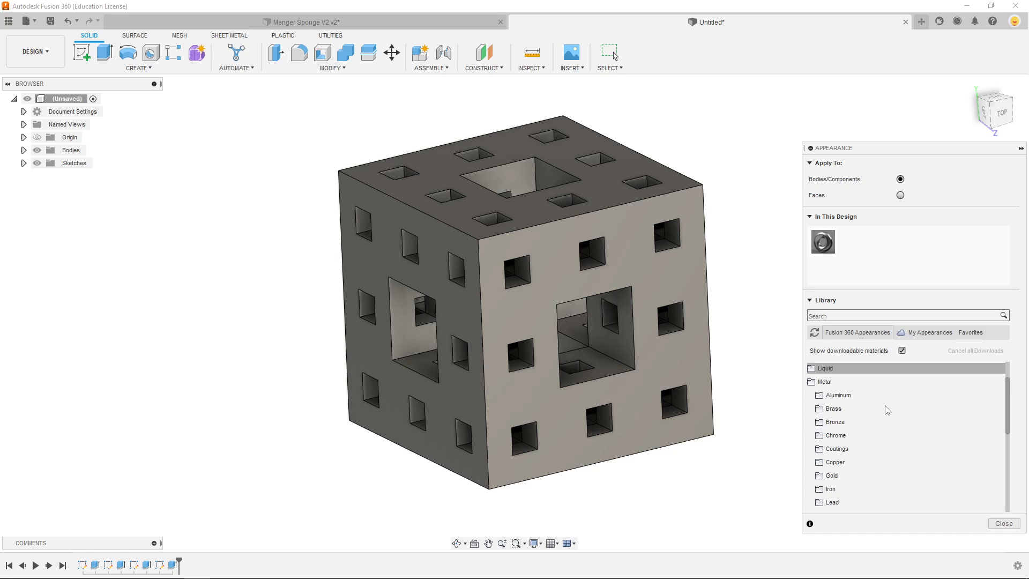
{"action": "left_click", "coordinate": [832, 476]}
{"action": "scroll", "coordinate": [868, 424], "scroll_direction": "down", "scroll_amount": 1}
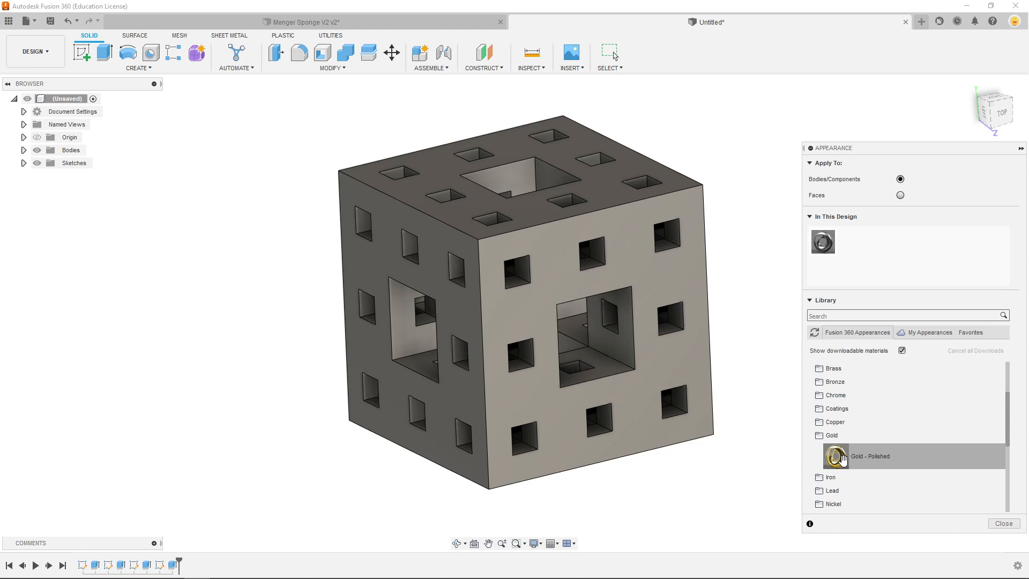
{"action": "left_click_drag", "start_coordinate": [840, 460], "coordinate": [524, 304]}
{"action": "middle_click_drag", "start_coordinate": [500, 239], "coordinate": [504, 303], "text": "shift"}
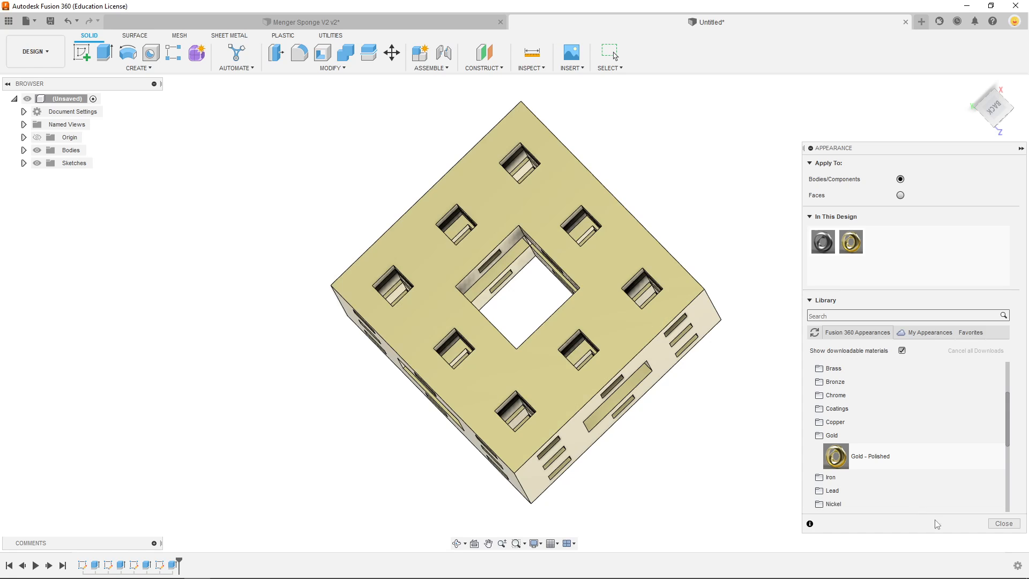
{"action": "left_click", "coordinate": [1004, 524]}
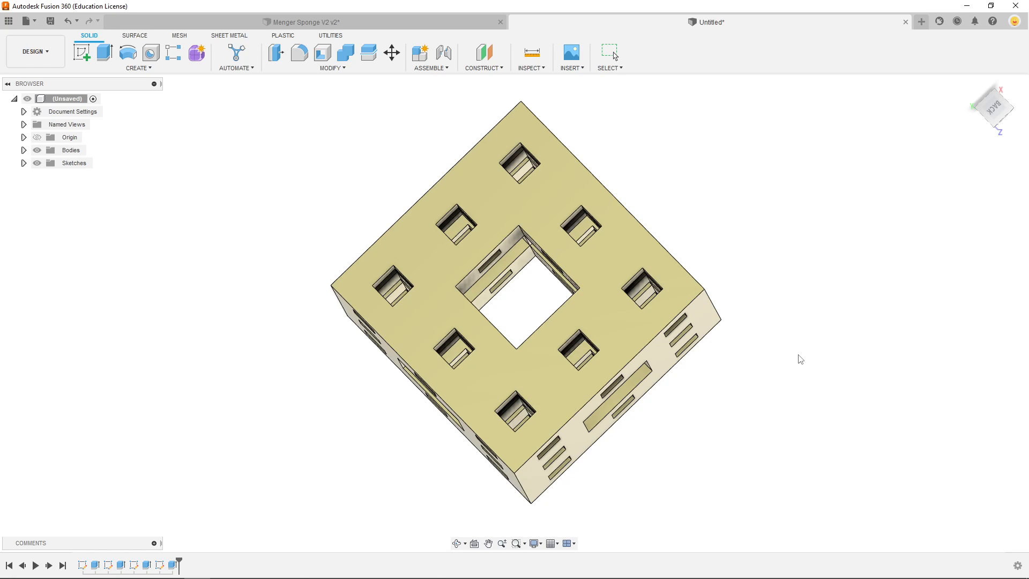
Switch the gold sponge from the Design workspace to the Render workspace.
{"action": "left_click", "coordinate": [972, 84]}
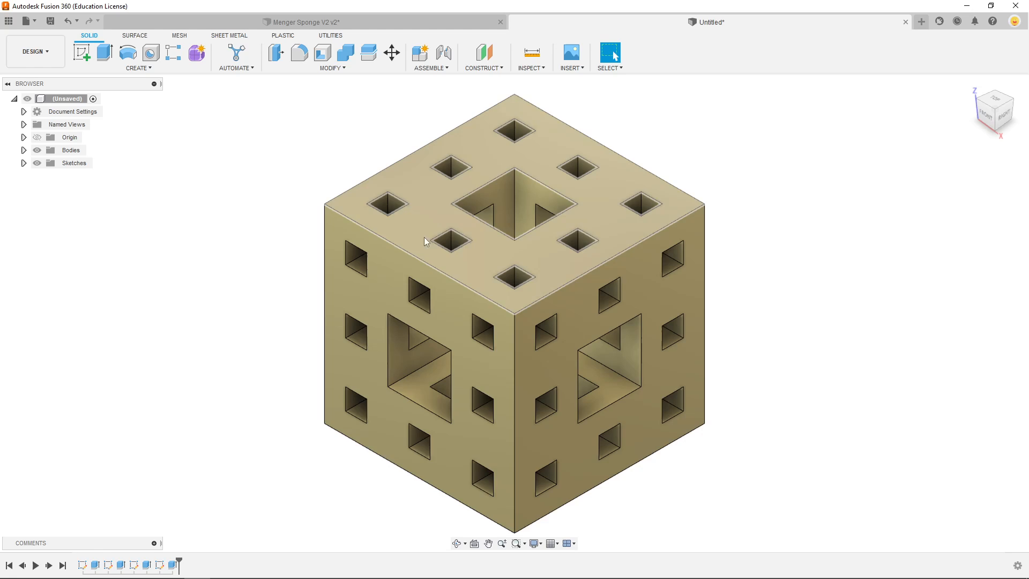
{"action": "left_click", "coordinate": [48, 57]}
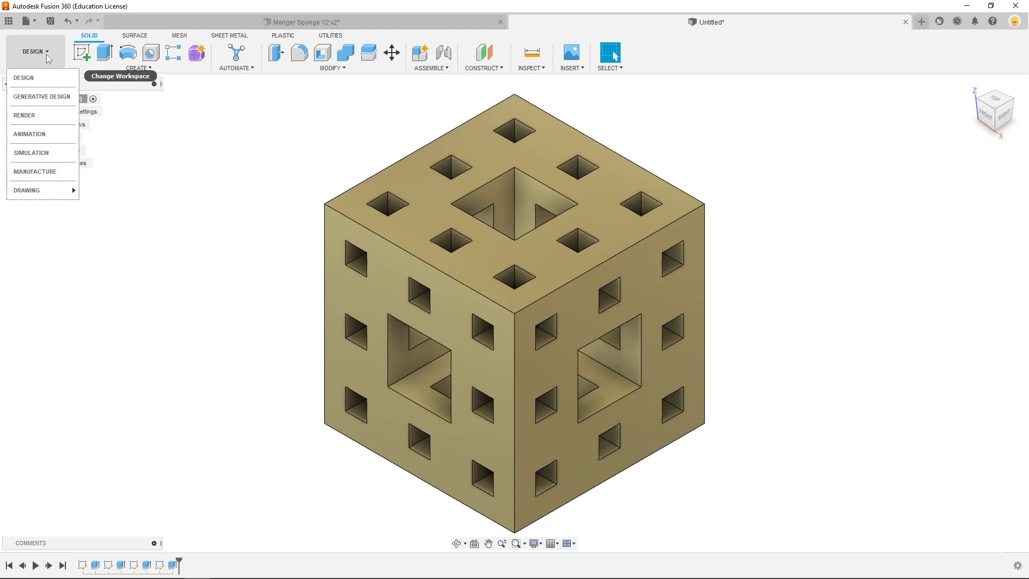
{"action": "left_click", "coordinate": [32, 114]}
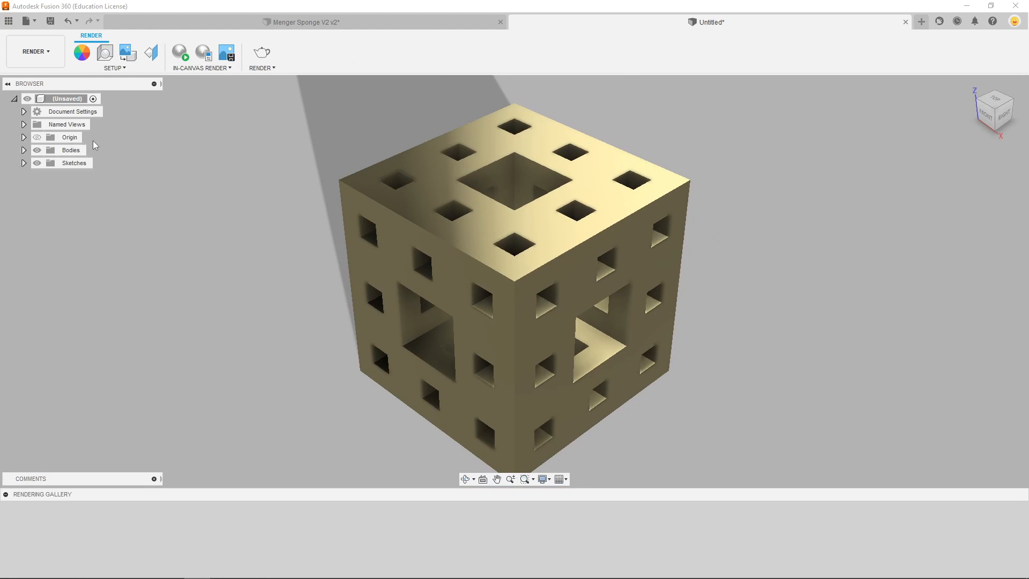
Try to start a render of the unsaved gold Menger sponge.
{"action": "left_click", "coordinate": [262, 53]}
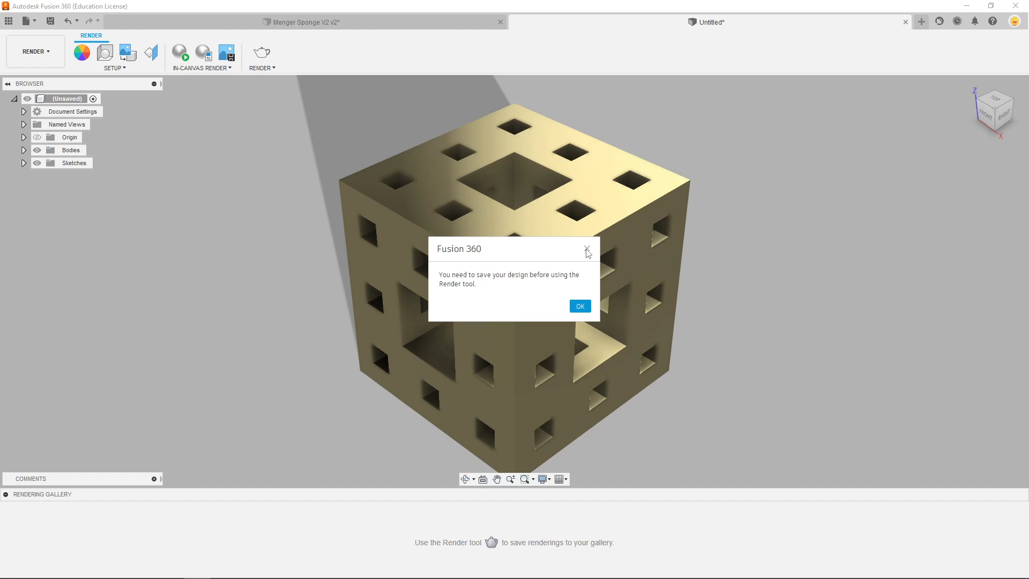
{"action": "left_click", "coordinate": [585, 307]}
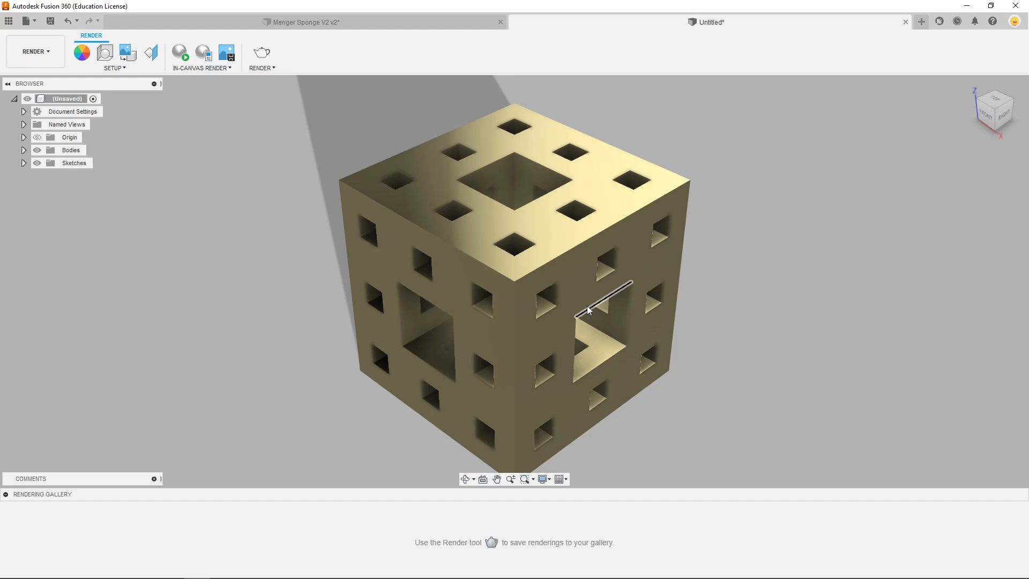
{"action": "left_click", "coordinate": [265, 68]}
{"action": "scroll", "coordinate": [560, 237], "scroll_direction": "down", "scroll_amount": 1}
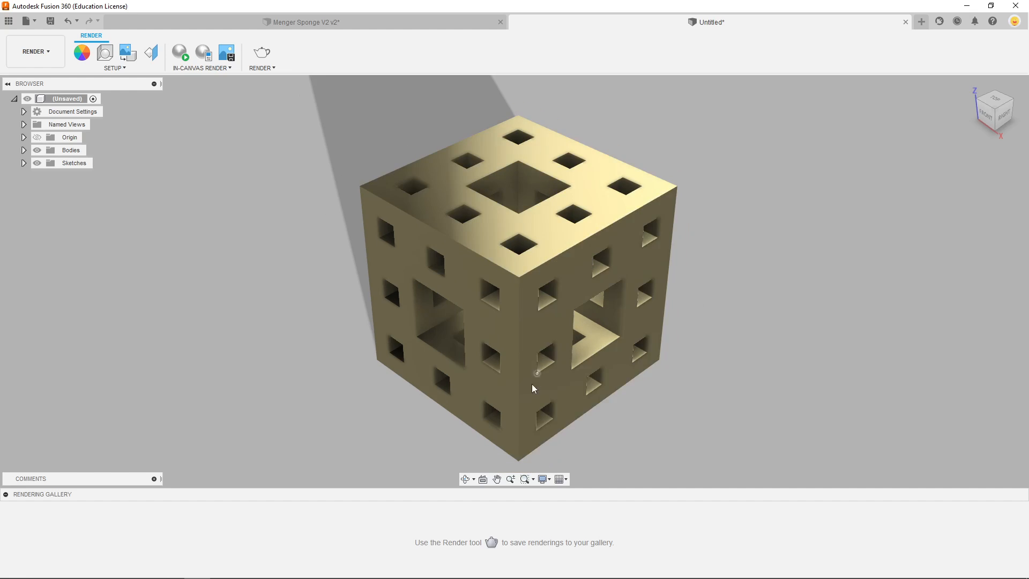
{"action": "scroll", "coordinate": [534, 370], "scroll_direction": "down", "scroll_amount": 1}
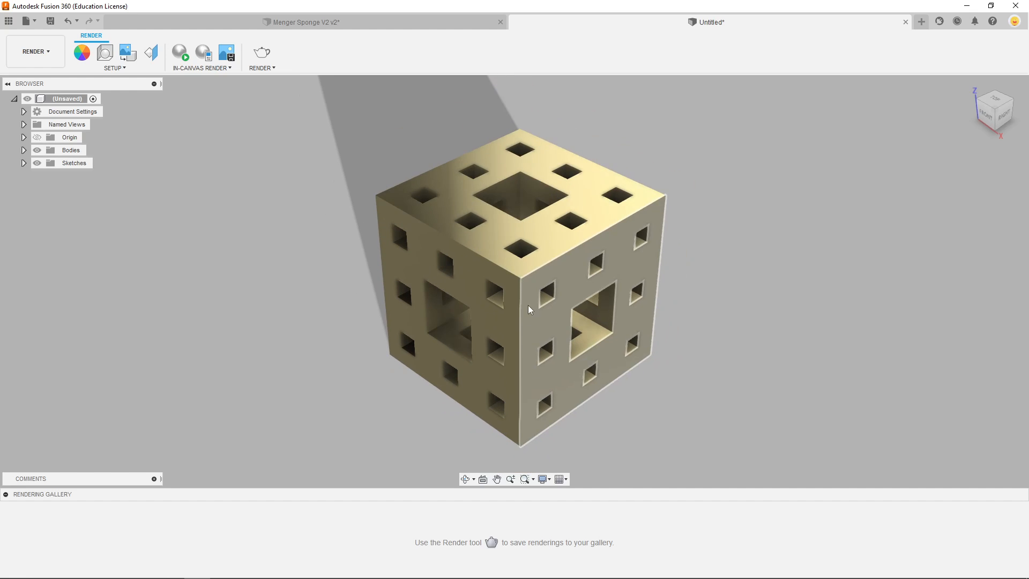